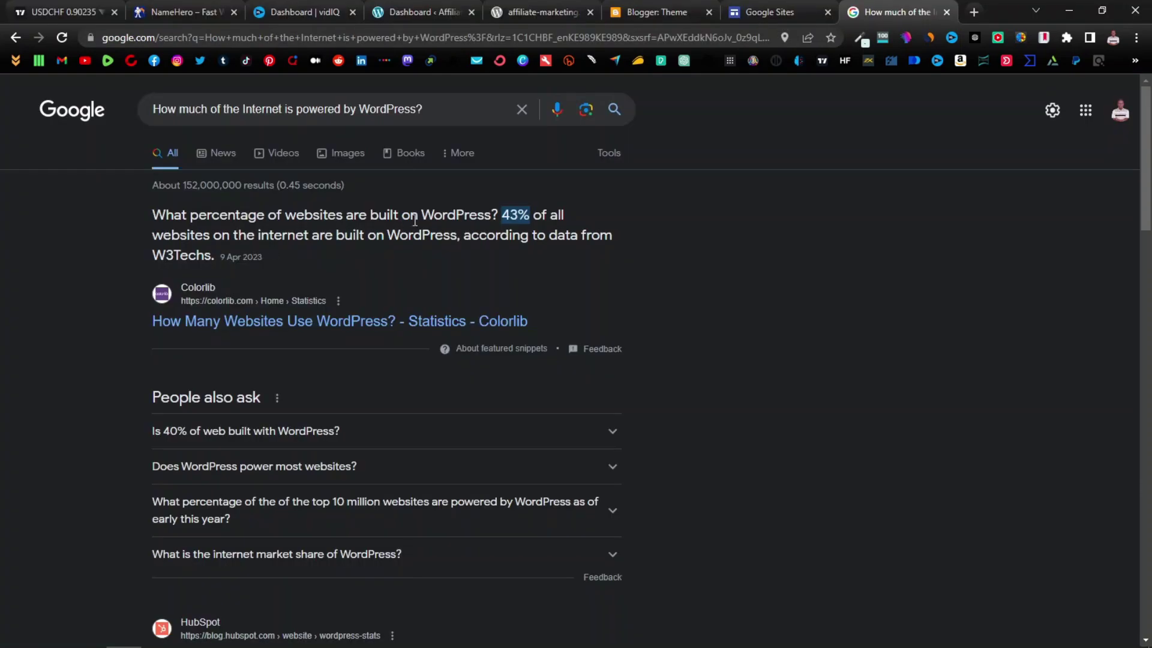
- Examine the share of websites built on WordPress and the list of notable WordPress users by category
drag(497, 215, 539, 220)
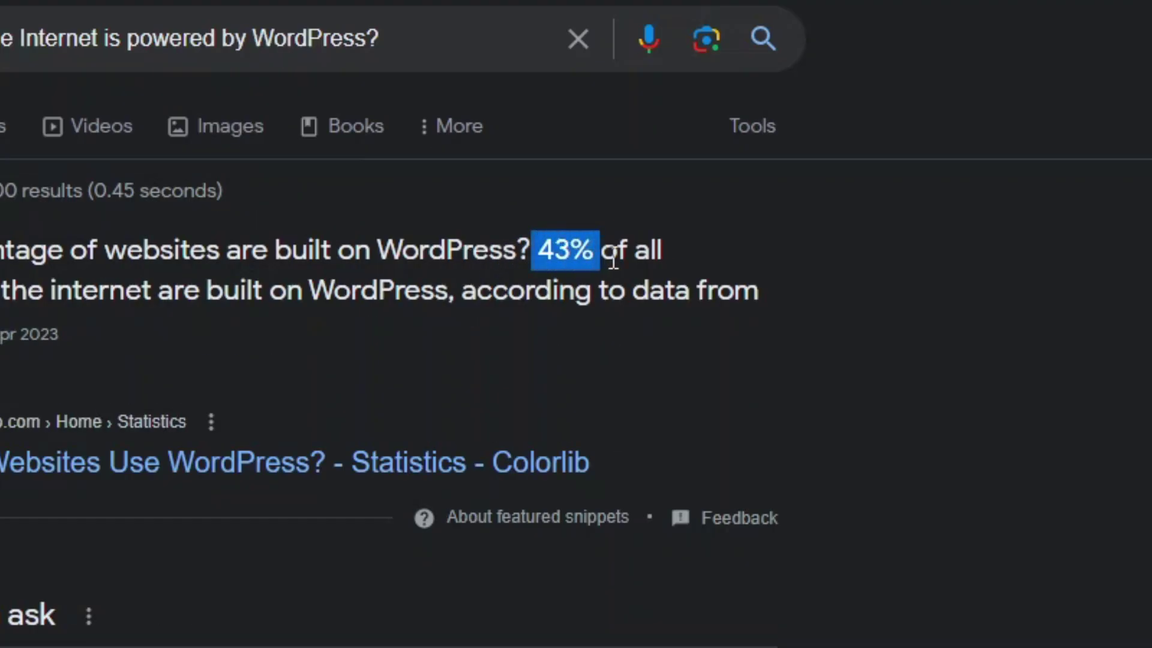
drag(613, 262, 660, 252)
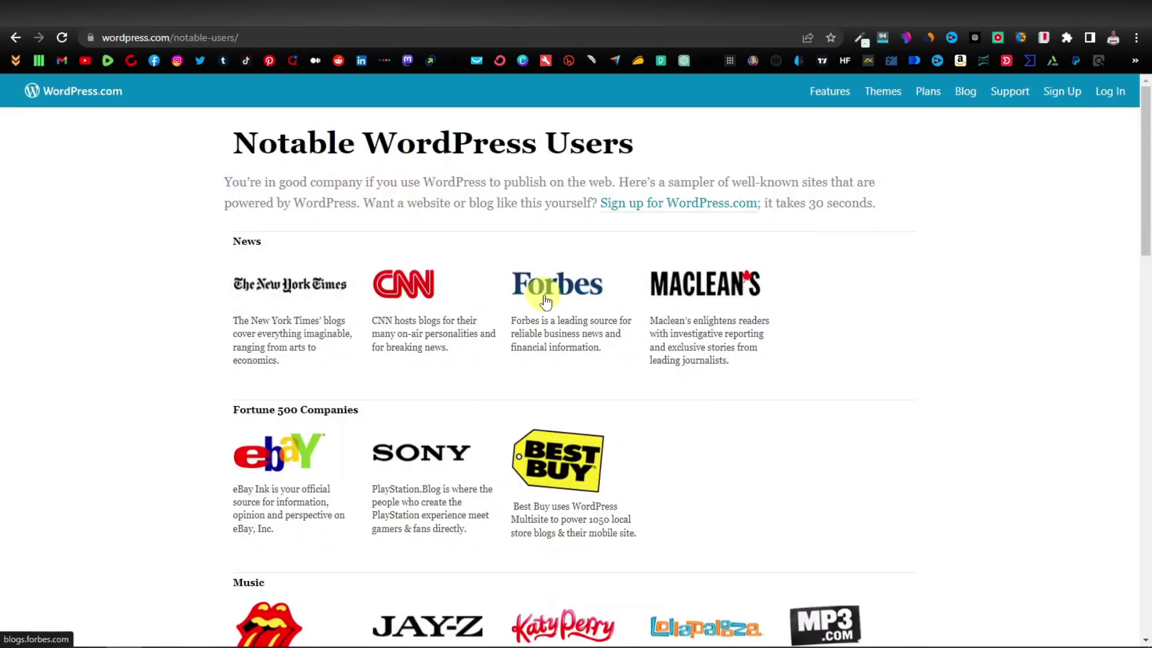
scroll(644, 287, down, 2)
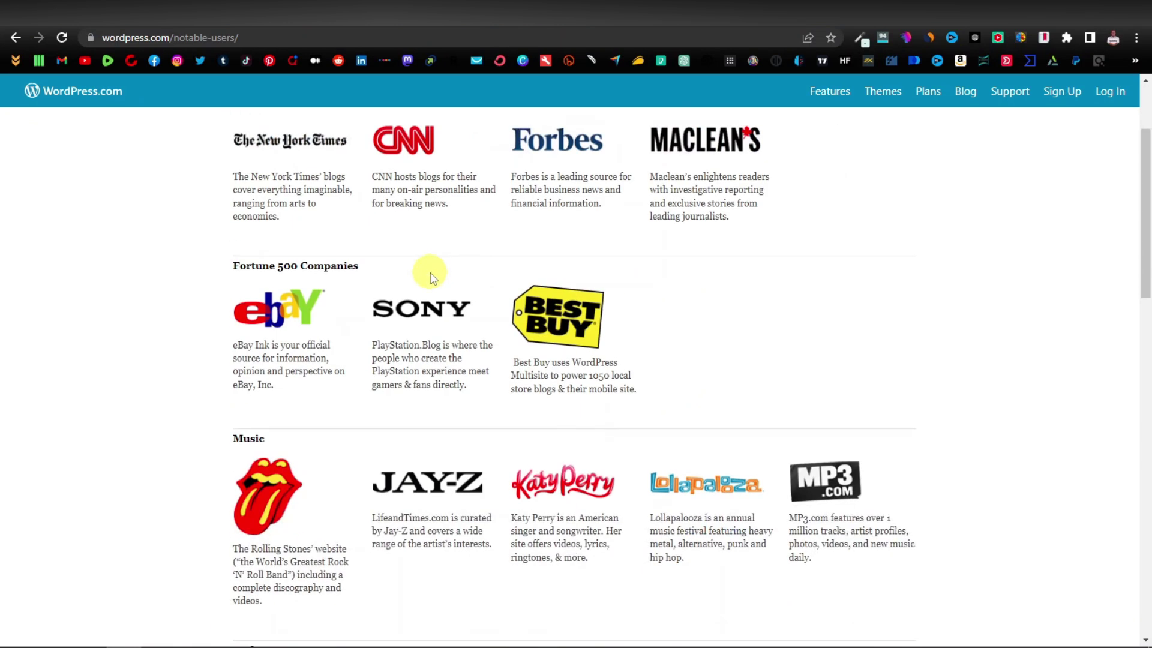
scroll(430, 278, down, 2)
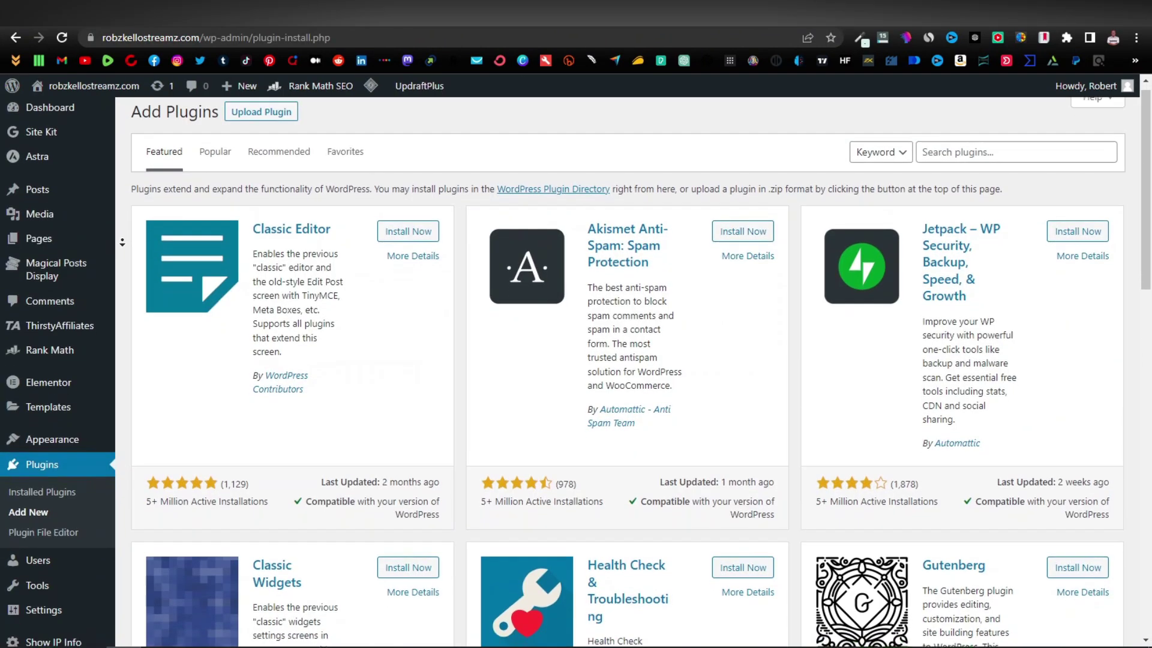
- Browse the featured plugins available to install on the WordPress site
scroll(123, 242, down, 5)
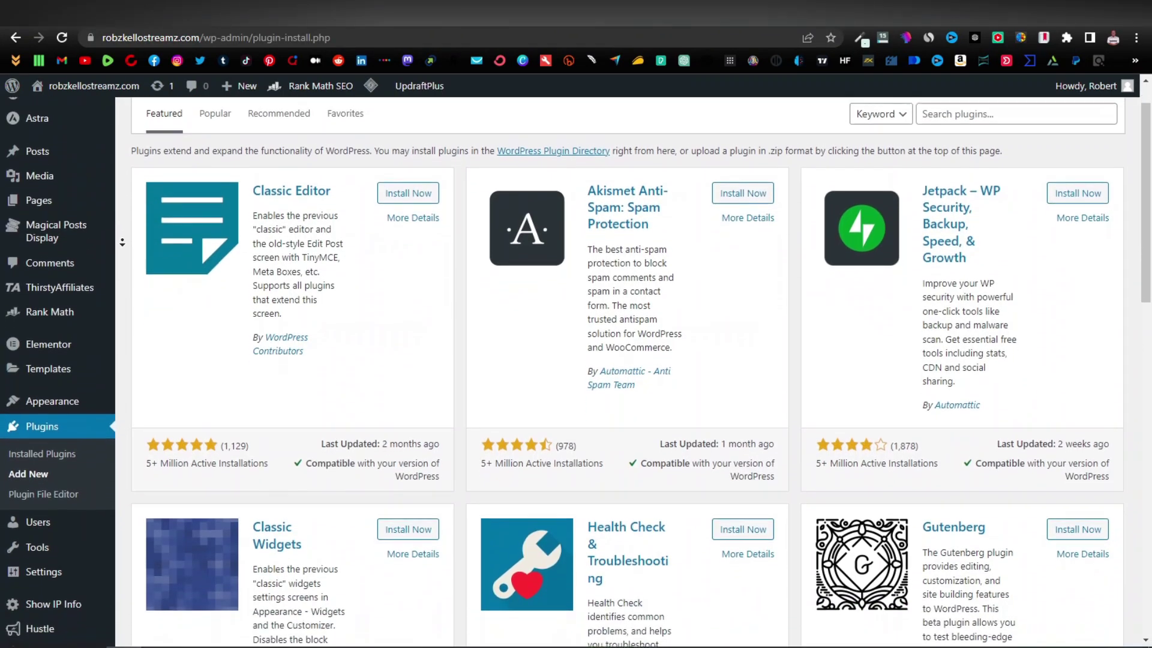
scroll(124, 241, down, 3)
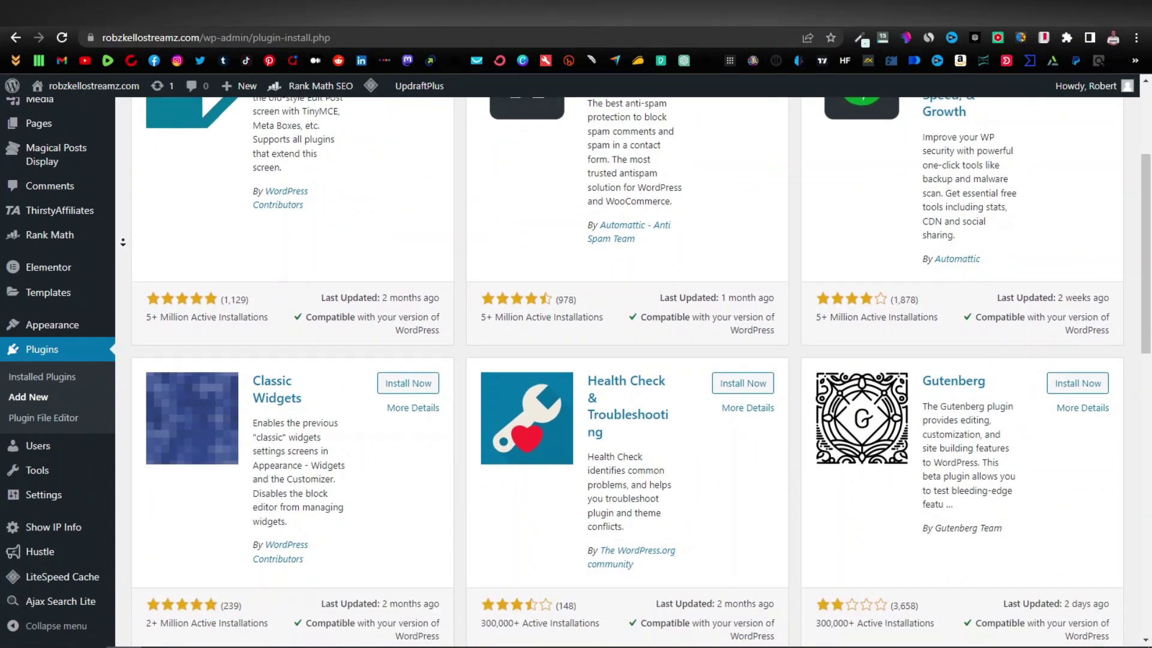
scroll(123, 241, down, 3)
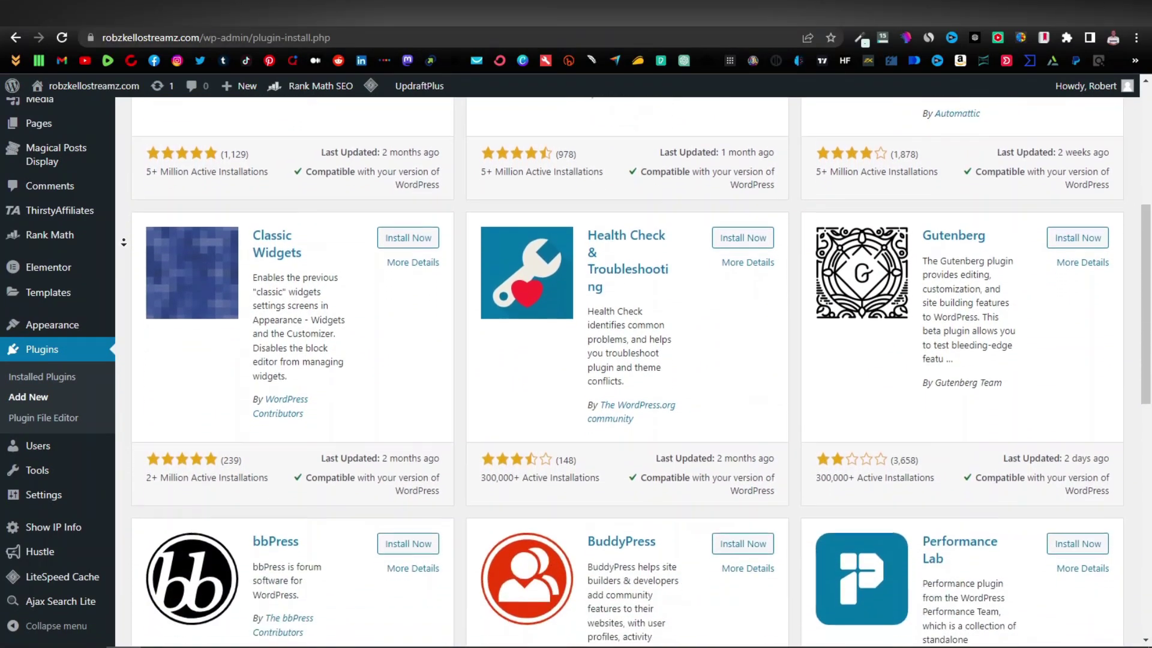
scroll(123, 242, down, 3)
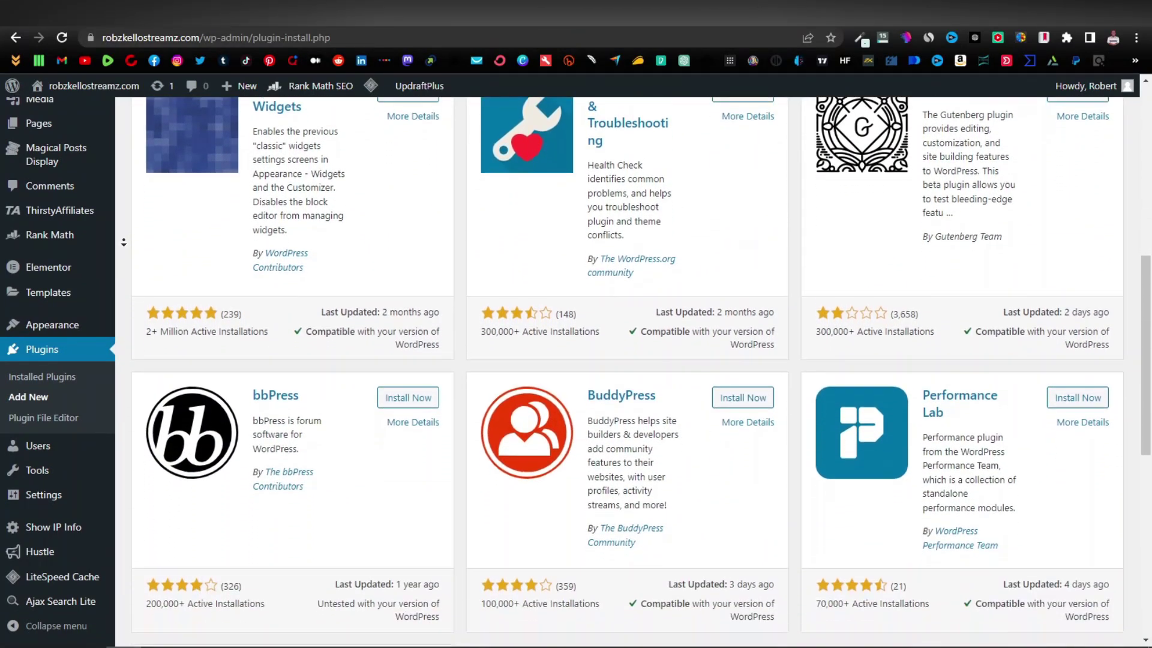
scroll(124, 246, down, 4)
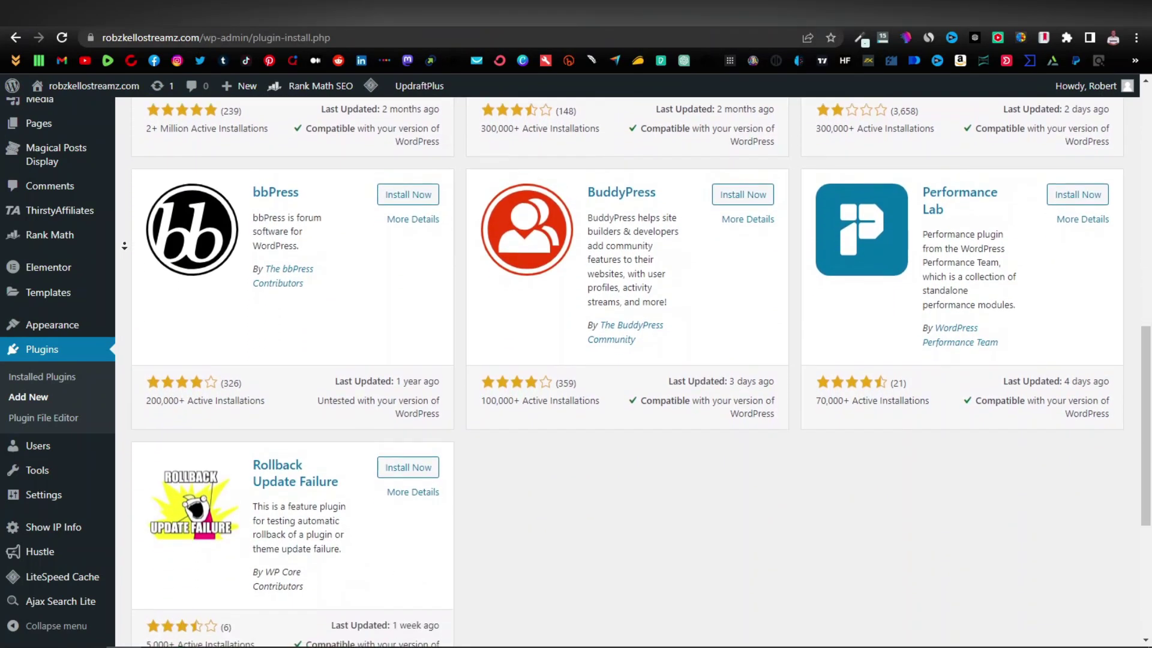
scroll(125, 246, down, 3)
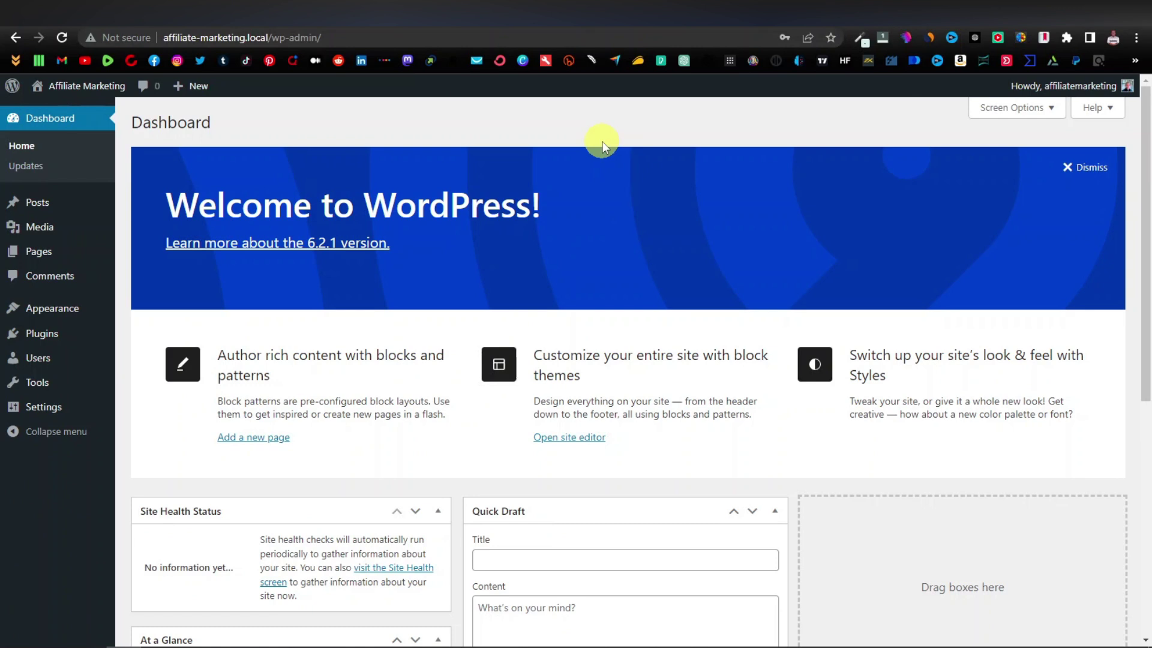
- Go through the article on the best web hosting providers for 2023 and open the Bluehost website from it
key(alt+Tab)
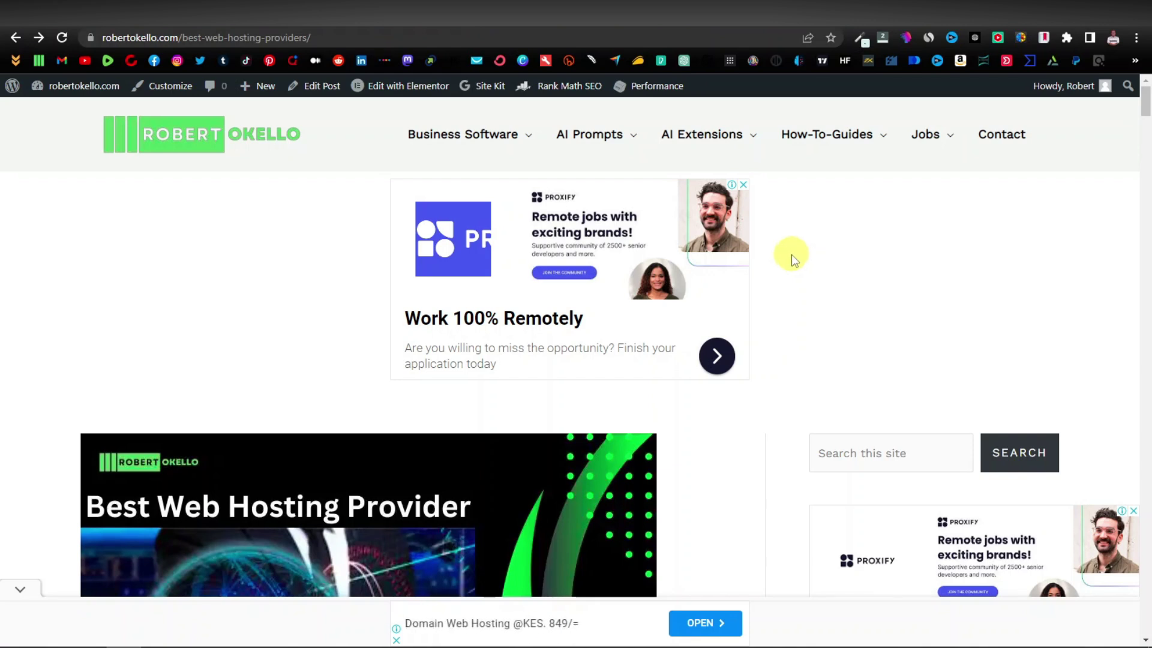
scroll(791, 255, down, 7)
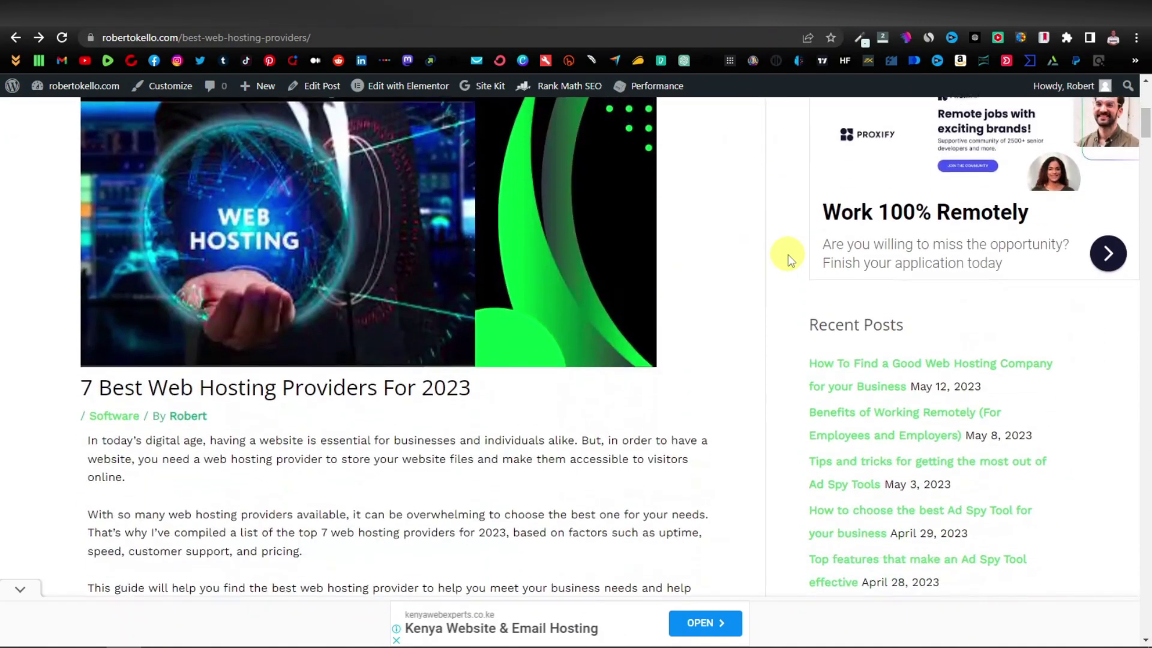
scroll(788, 255, down, 8)
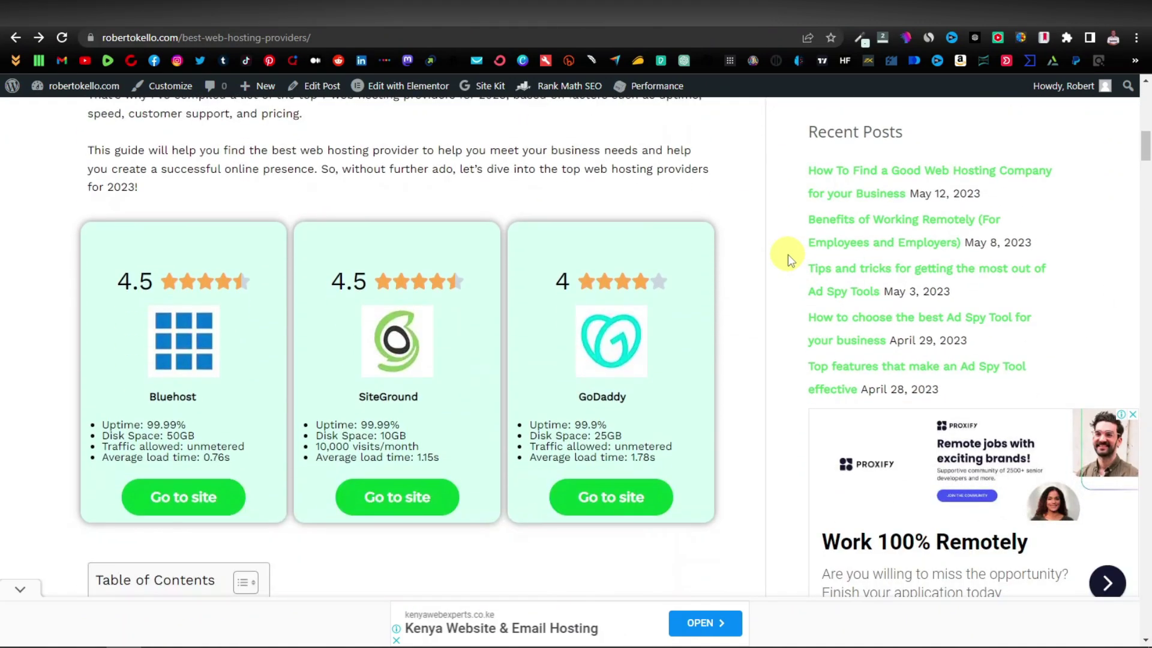
scroll(788, 258, down, 8)
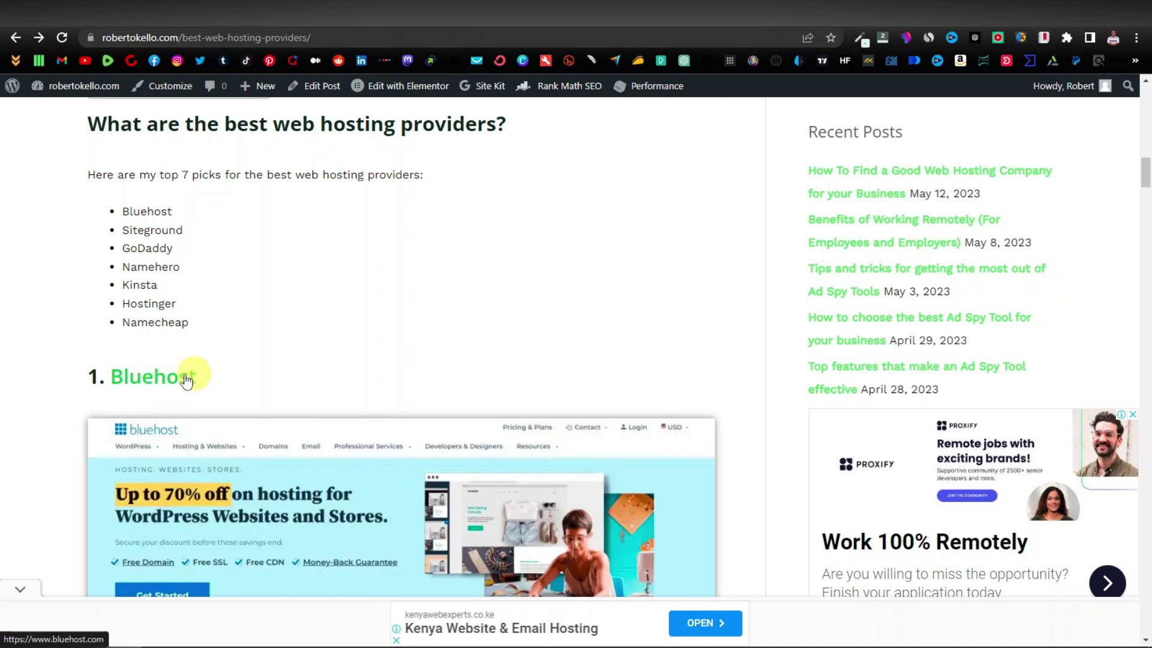
click(144, 382)
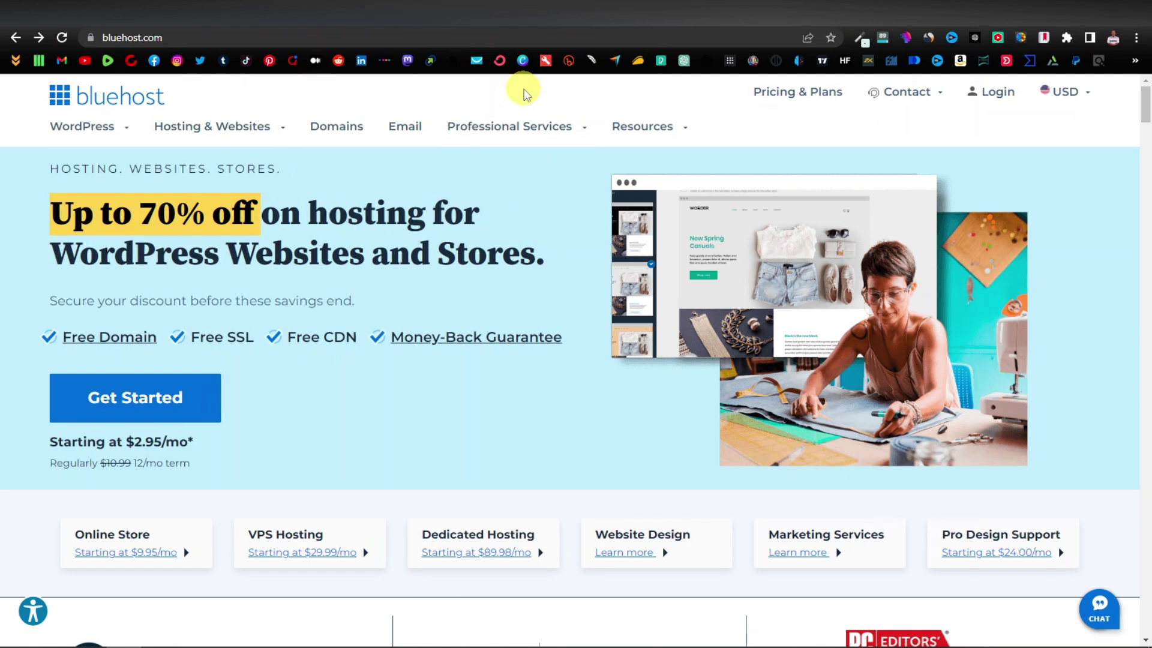
- Get started with Bluehost hosting, compare the shared hosting plans and select the Basic plan
click(146, 401)
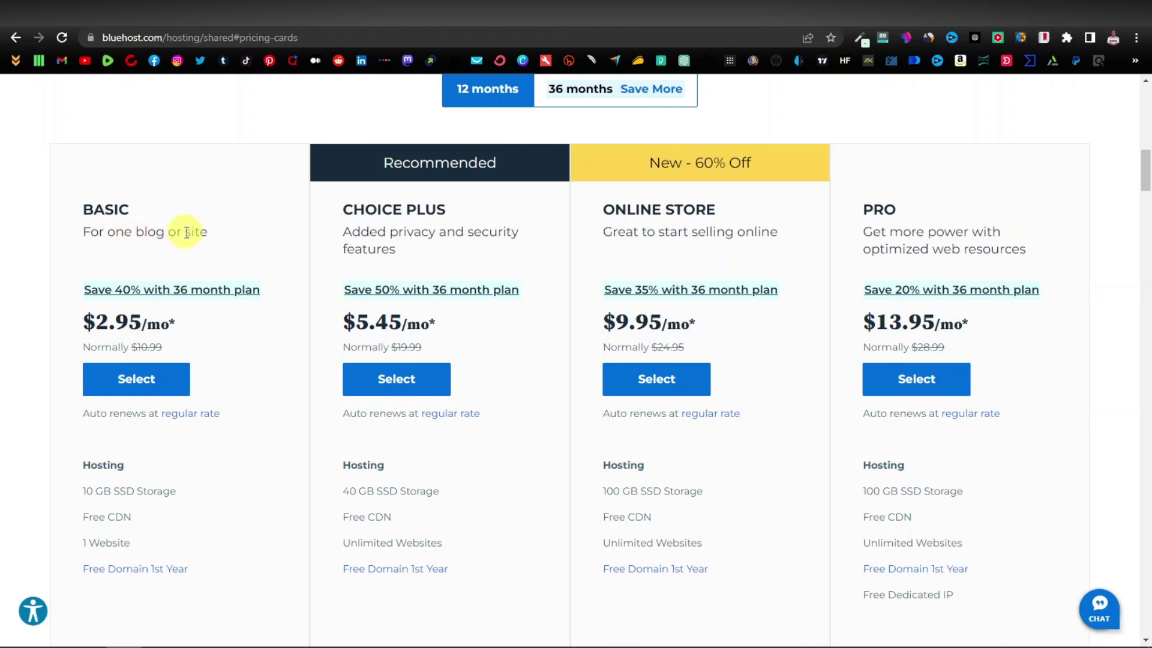
scroll(150, 378, down, 1)
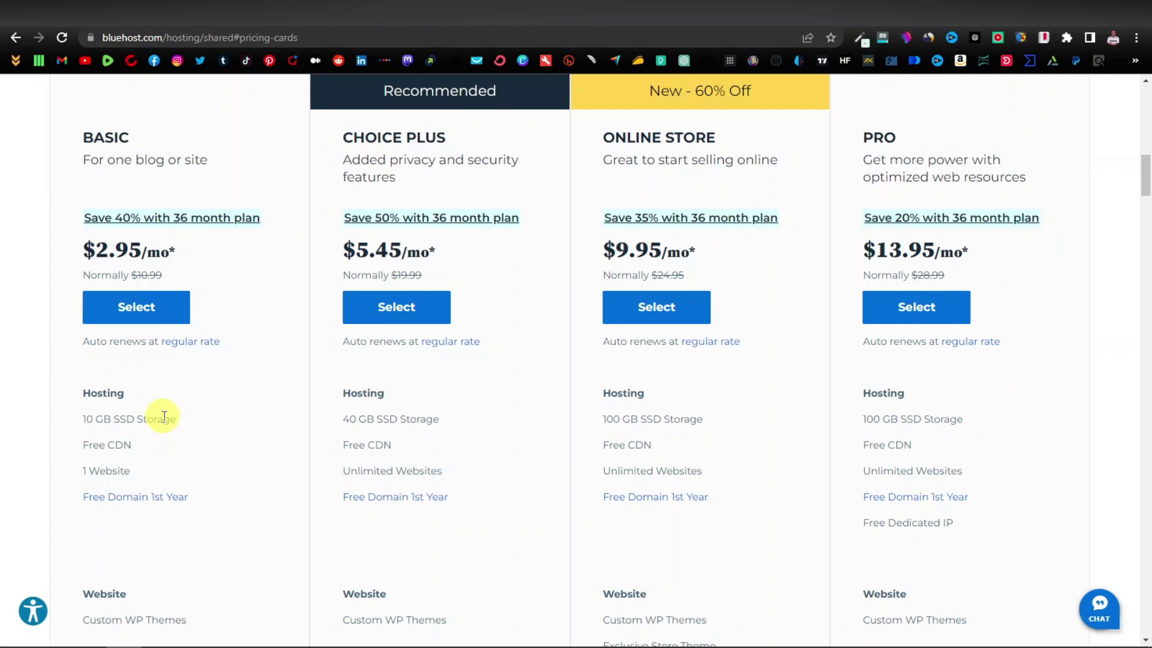
scroll(162, 418, up, 2)
click(154, 449)
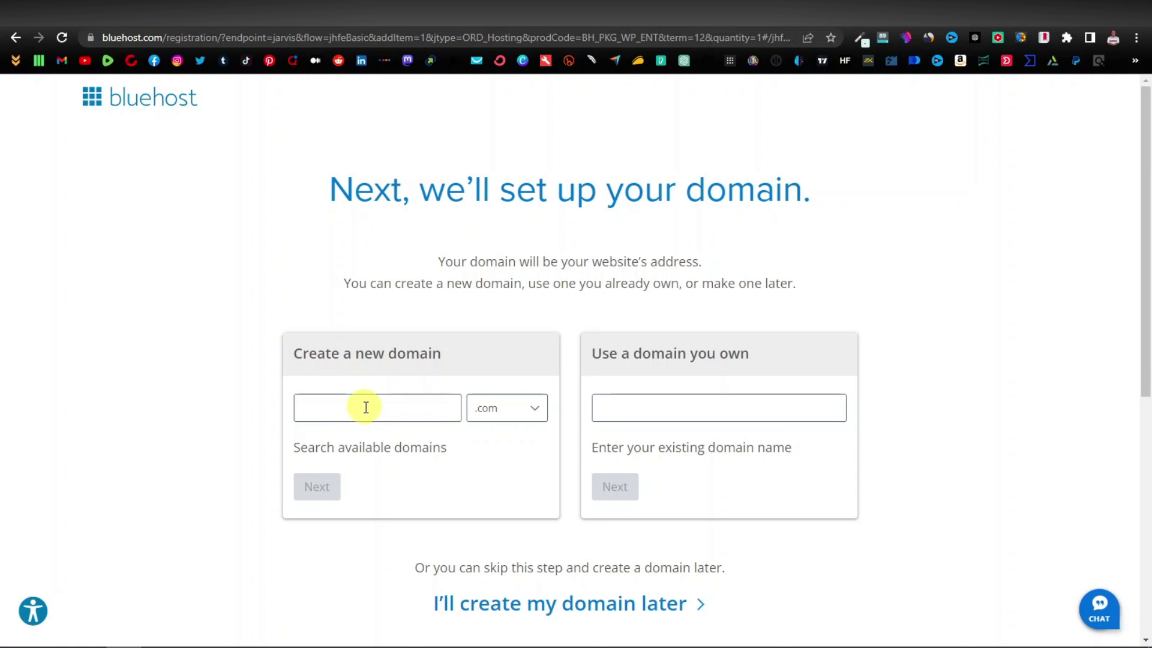
- Search for the new domain everydayhealth with the .com extension
click(335, 407)
text(everyd)
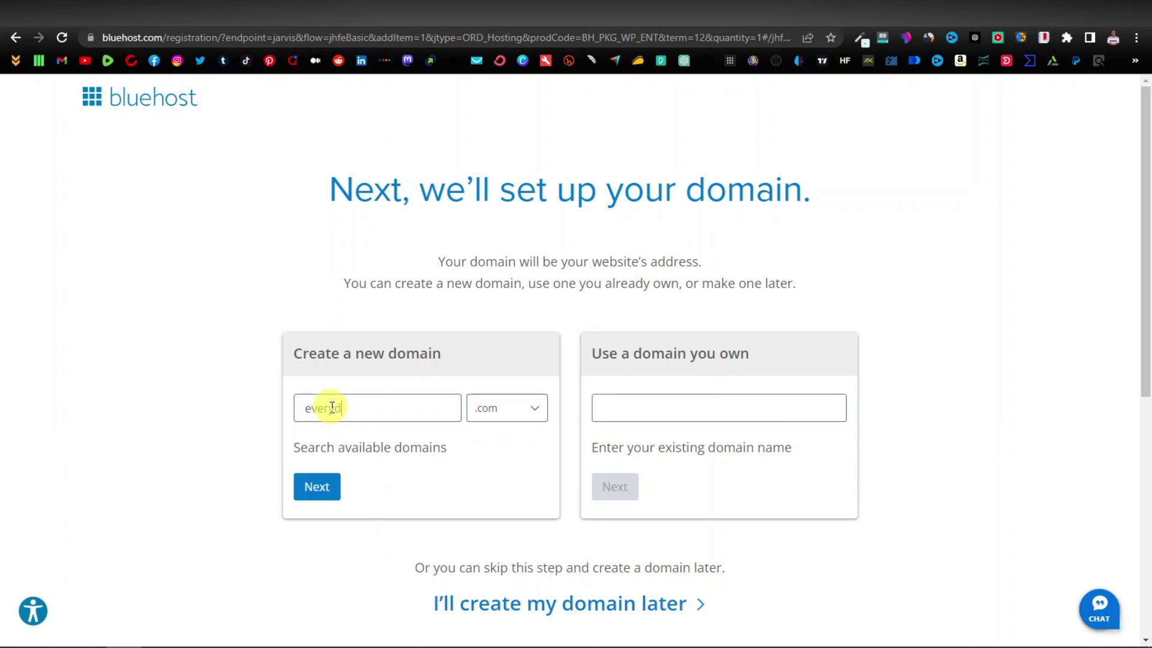
text(ayhealth)
click(317, 485)
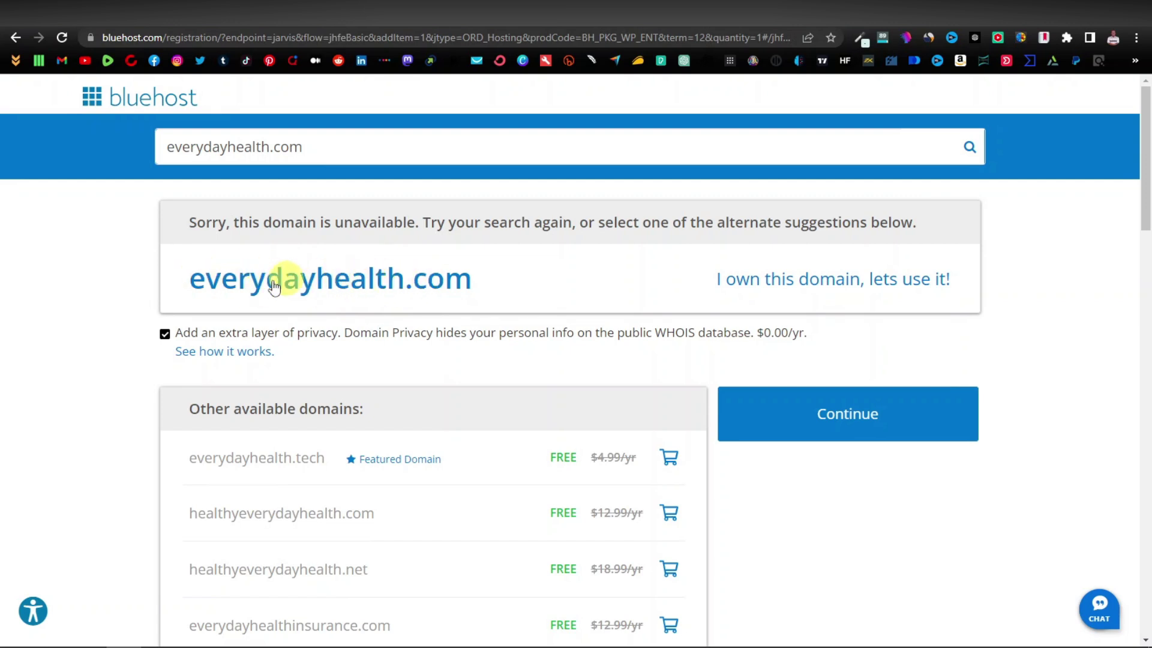
- Choose the suggested domain healthyeverydayhealth.com from the available alternatives and continue to account creation
scroll(353, 279, down, 2)
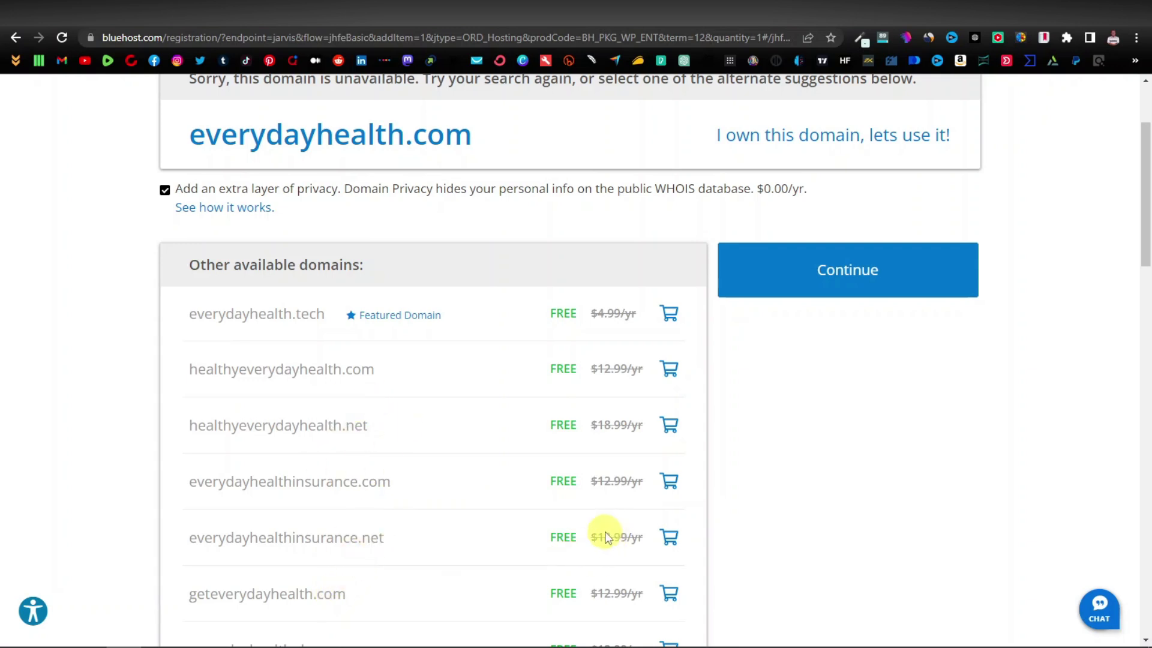
scroll(334, 595, down, 3)
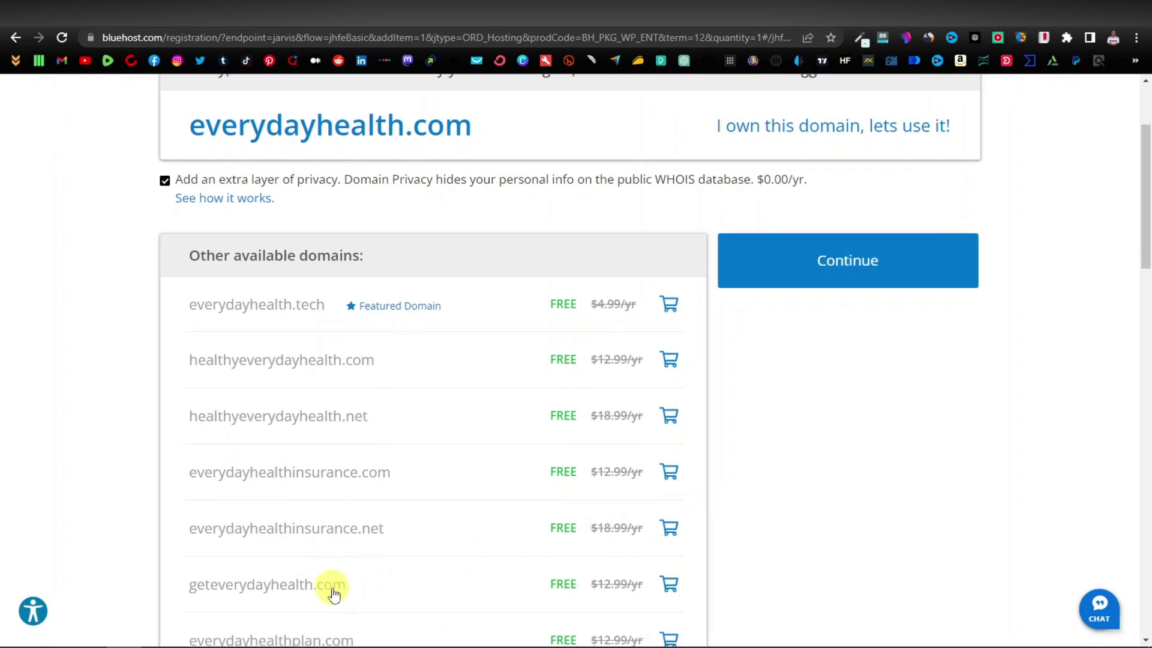
scroll(335, 593, up, 1)
scroll(334, 593, up, 1)
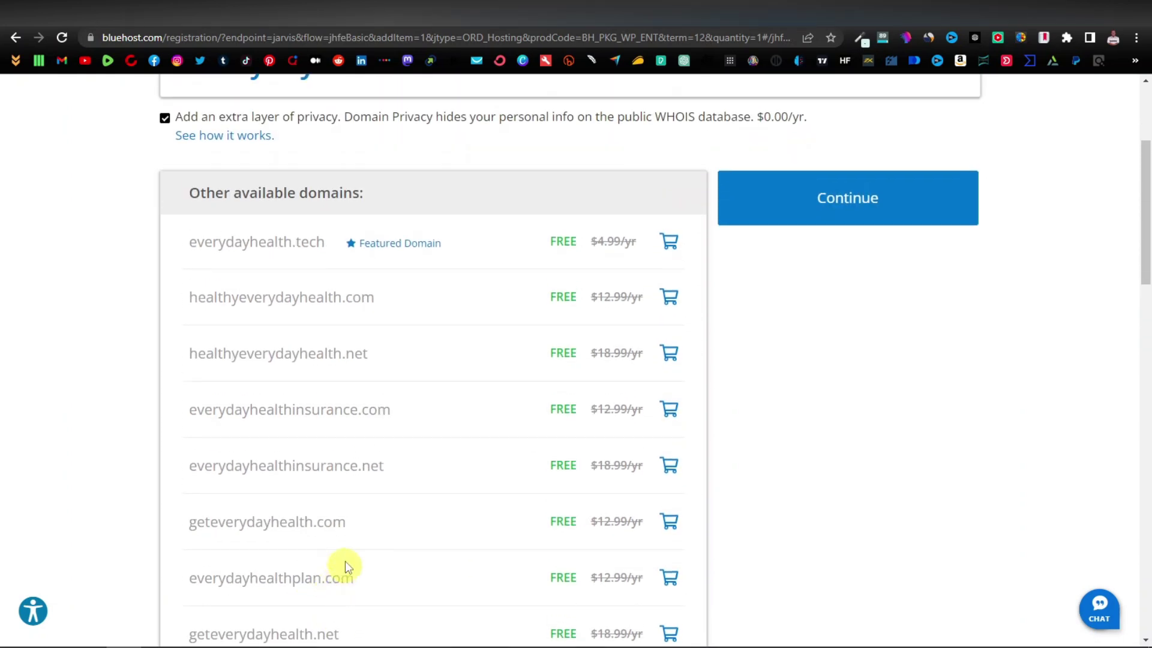
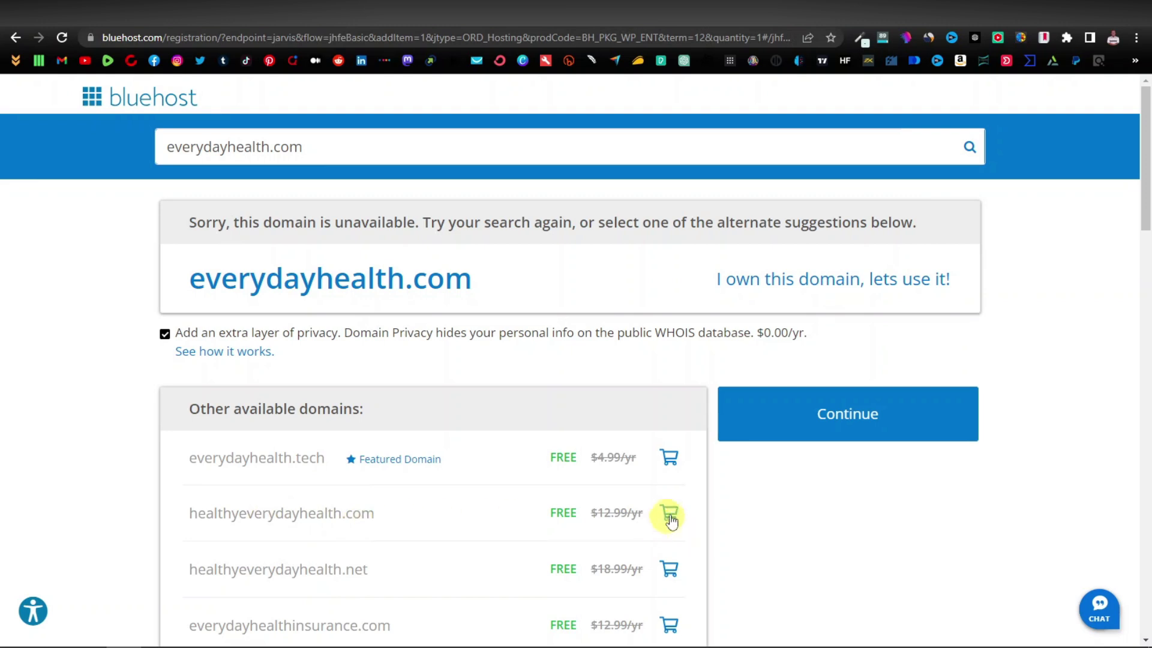
click(671, 515)
click(864, 416)
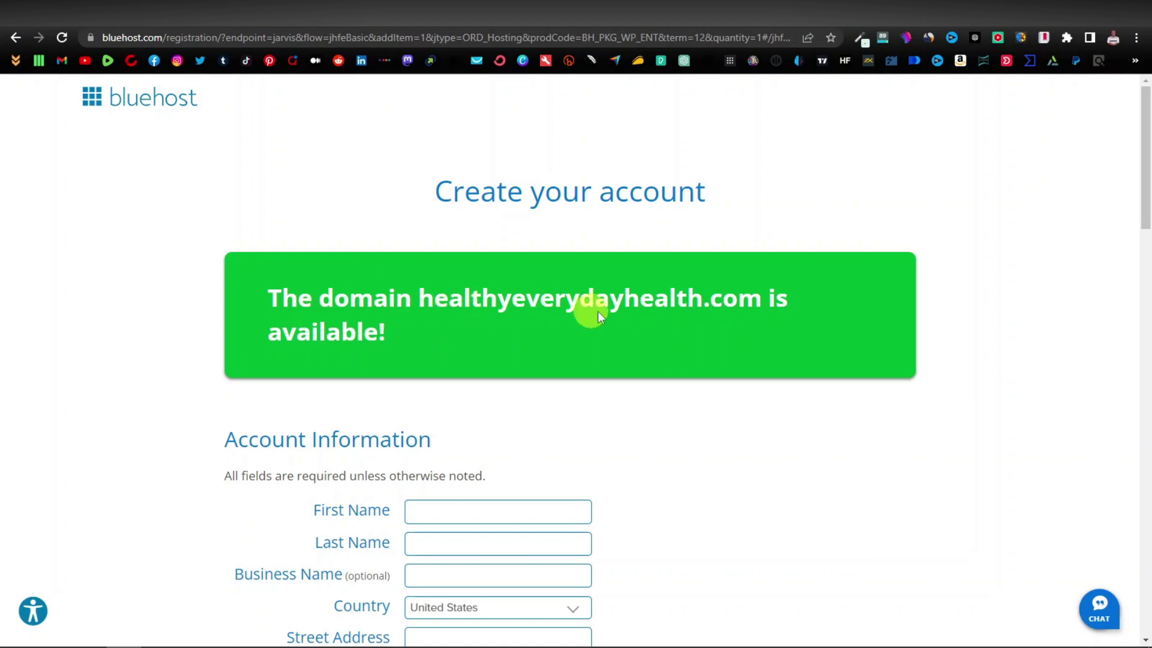
- Examine the registration form's account information, country choices, package details, package extras and payment section down to the submission area
scroll(395, 353, down, 5)
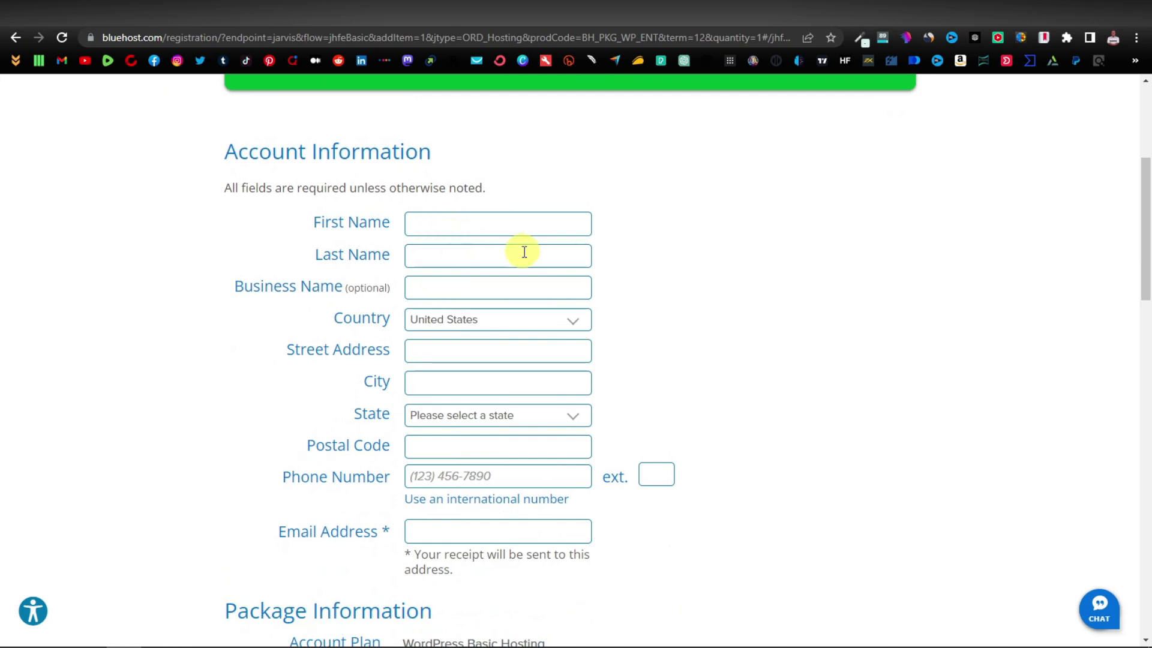
click(471, 323)
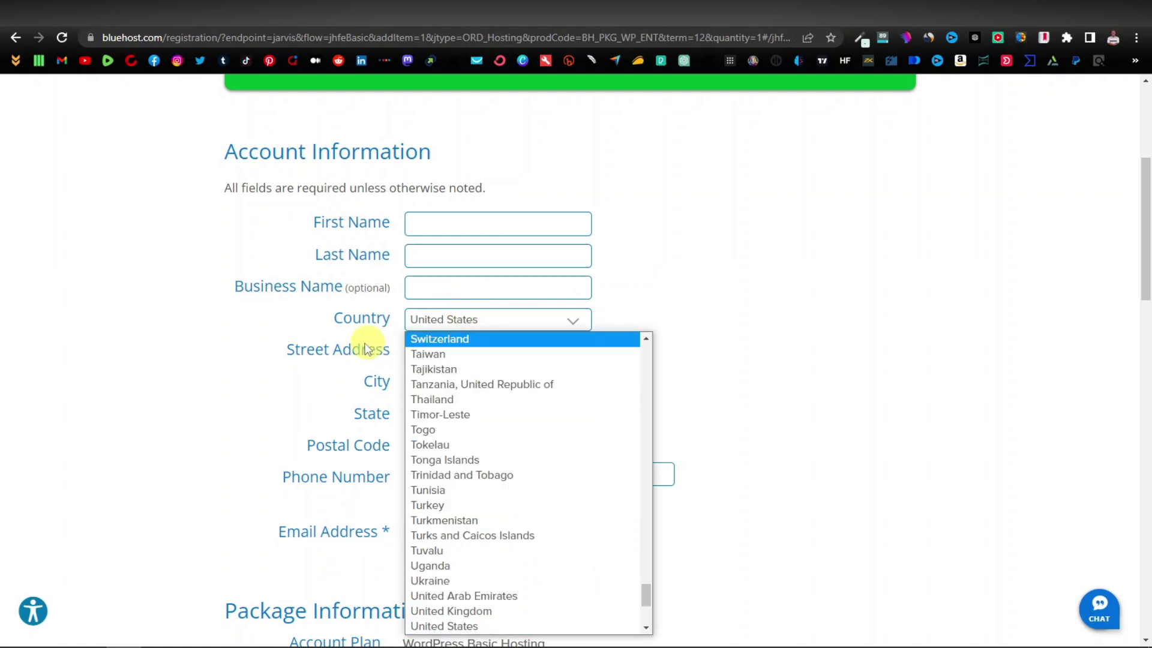
click(703, 340)
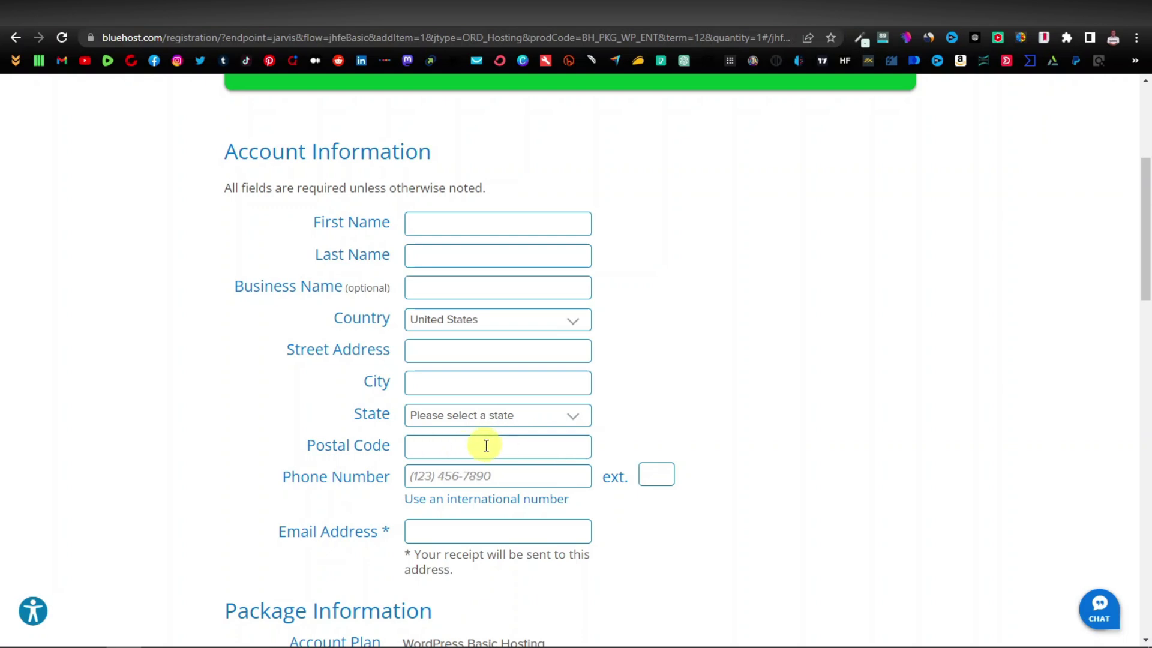
scroll(486, 446, down, 1)
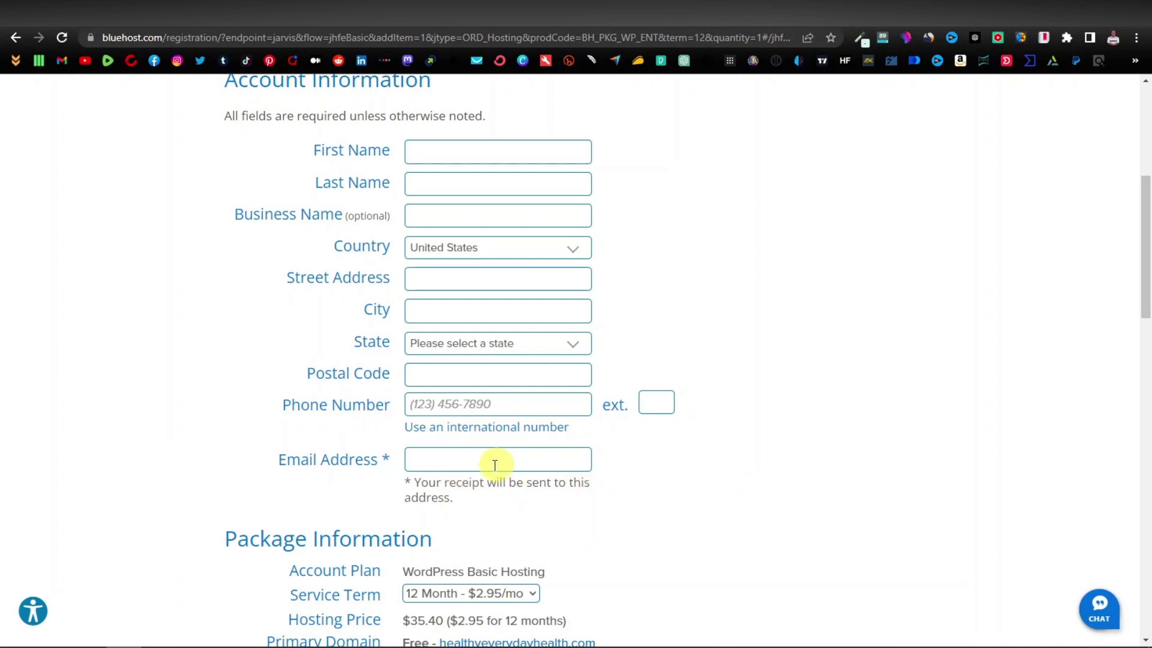
scroll(510, 470, down, 5)
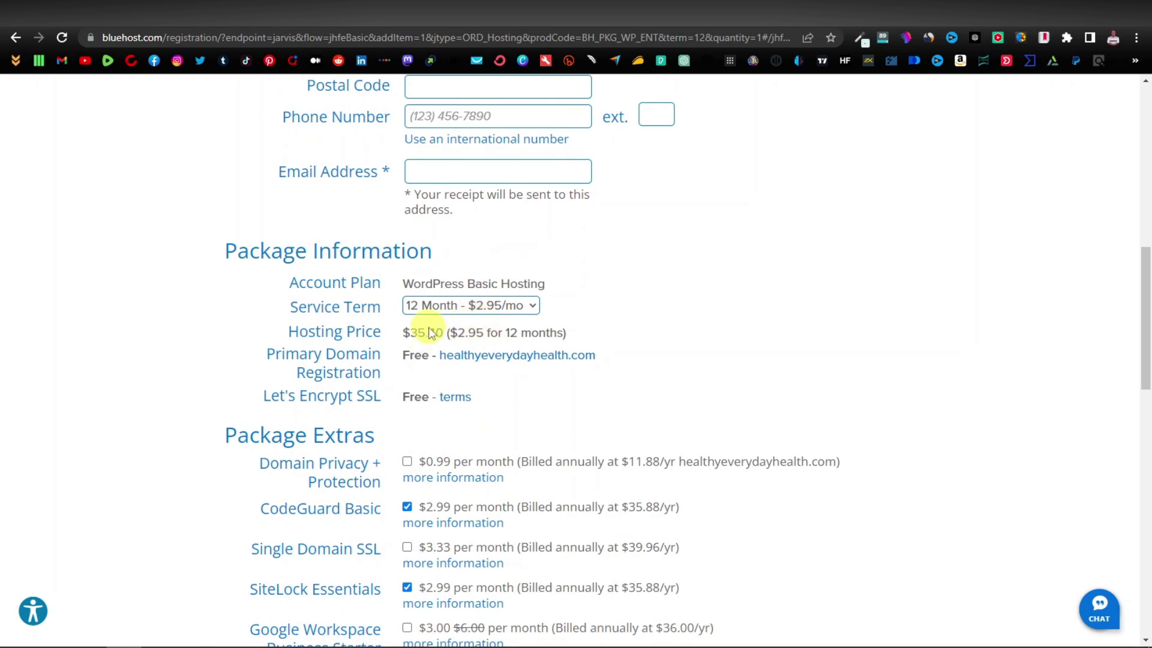
scroll(428, 329, down, 6)
scroll(431, 322, up, 4)
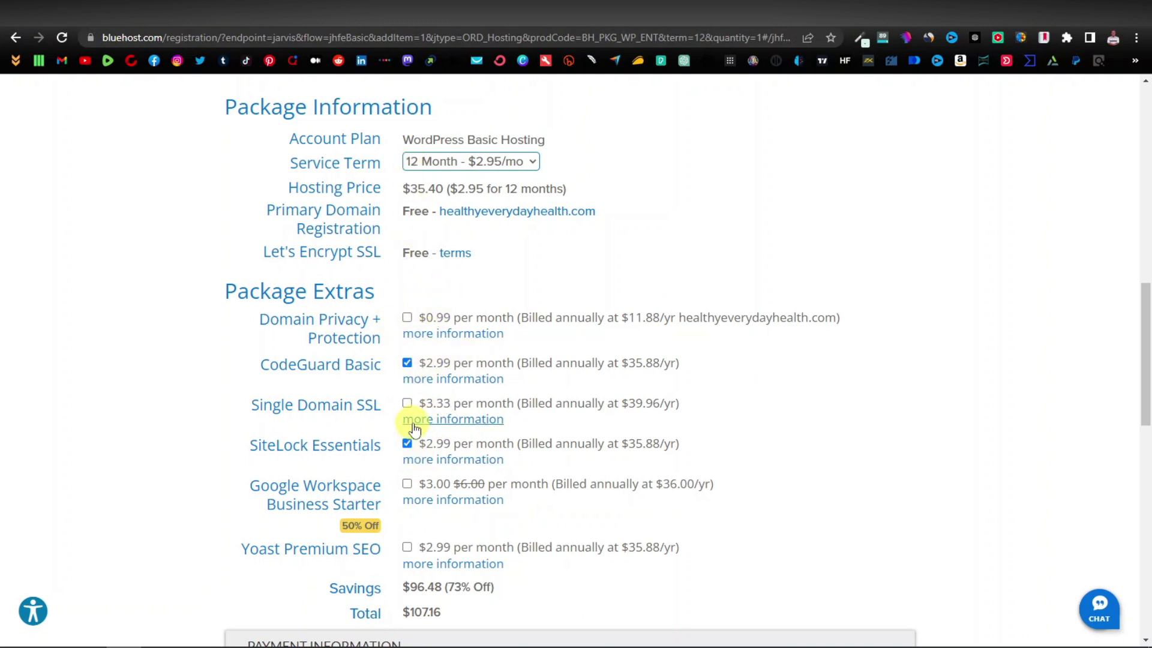
scroll(414, 427, down, 7)
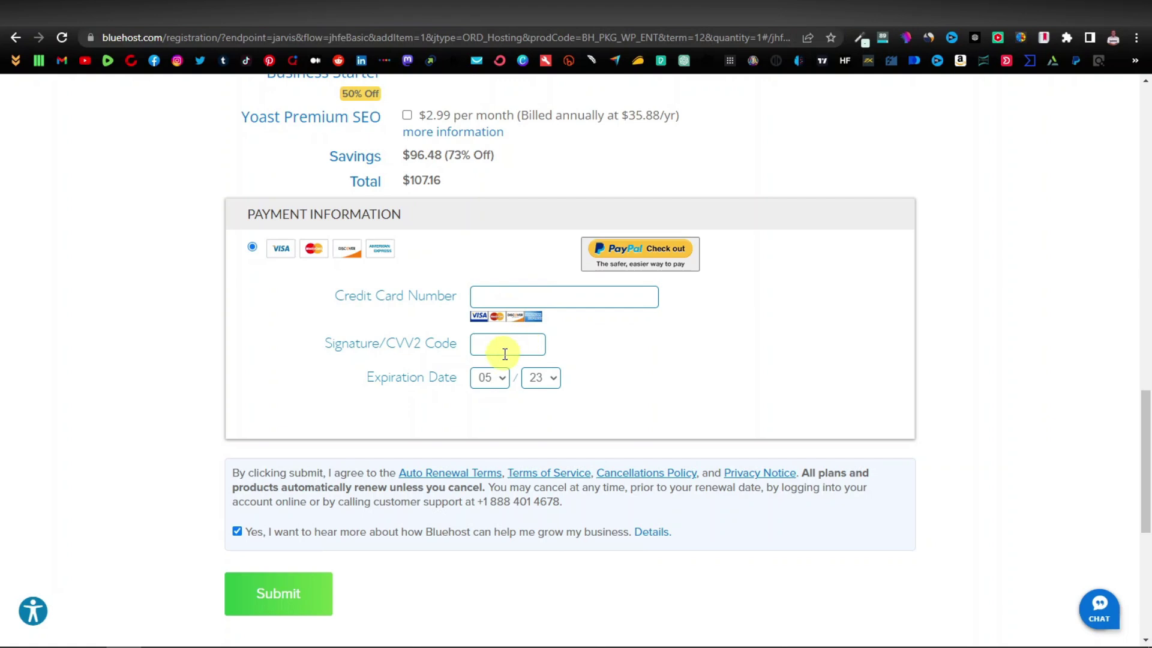
scroll(445, 450, down, 2)
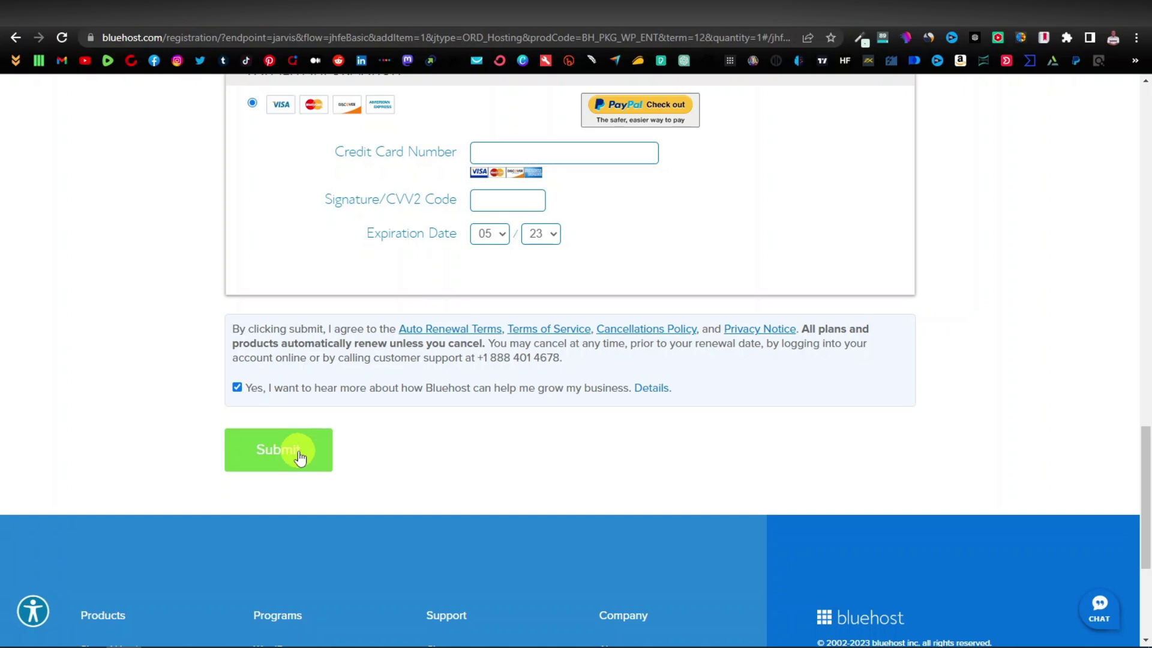
- Switch to the hosting account's cPanel and examine its sections, from Email down to Software and the Softaculous Apps Installer
click(746, 24)
scroll(522, 336, up, 1)
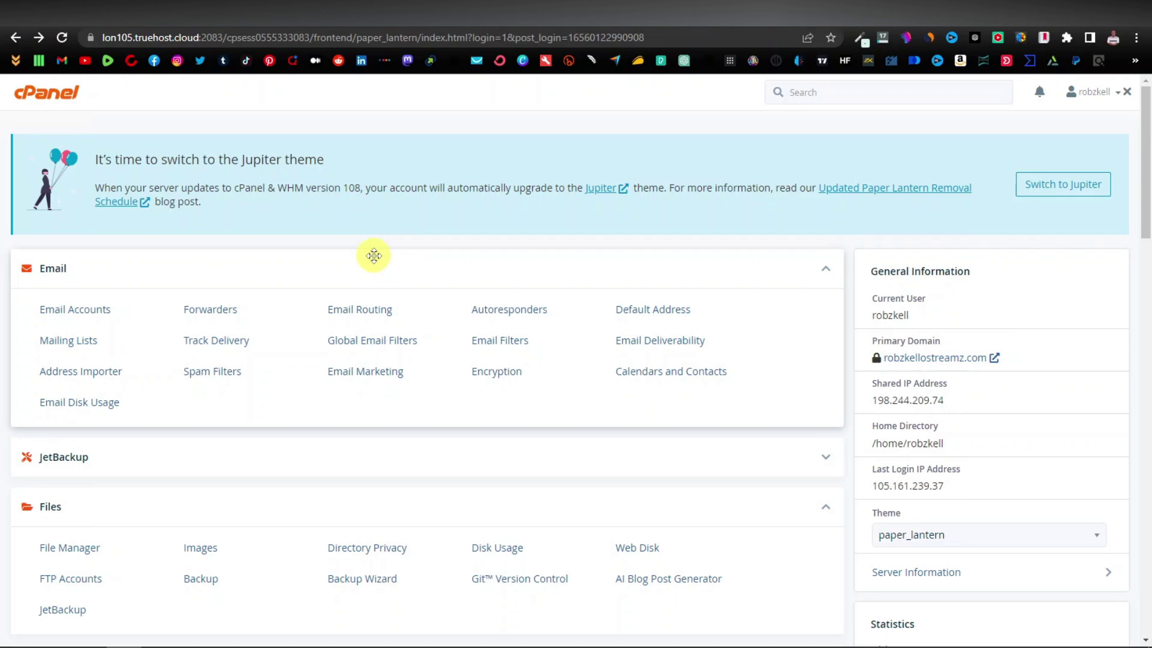
scroll(360, 300, down, 3)
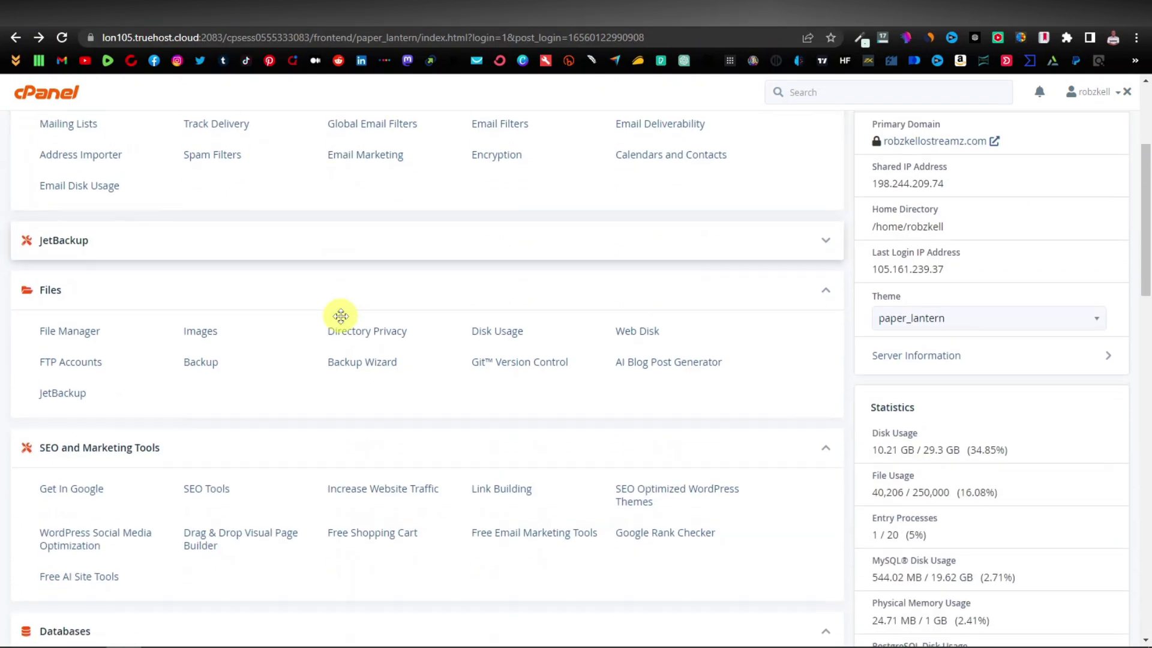
scroll(340, 316, down, 1)
scroll(338, 319, down, 4)
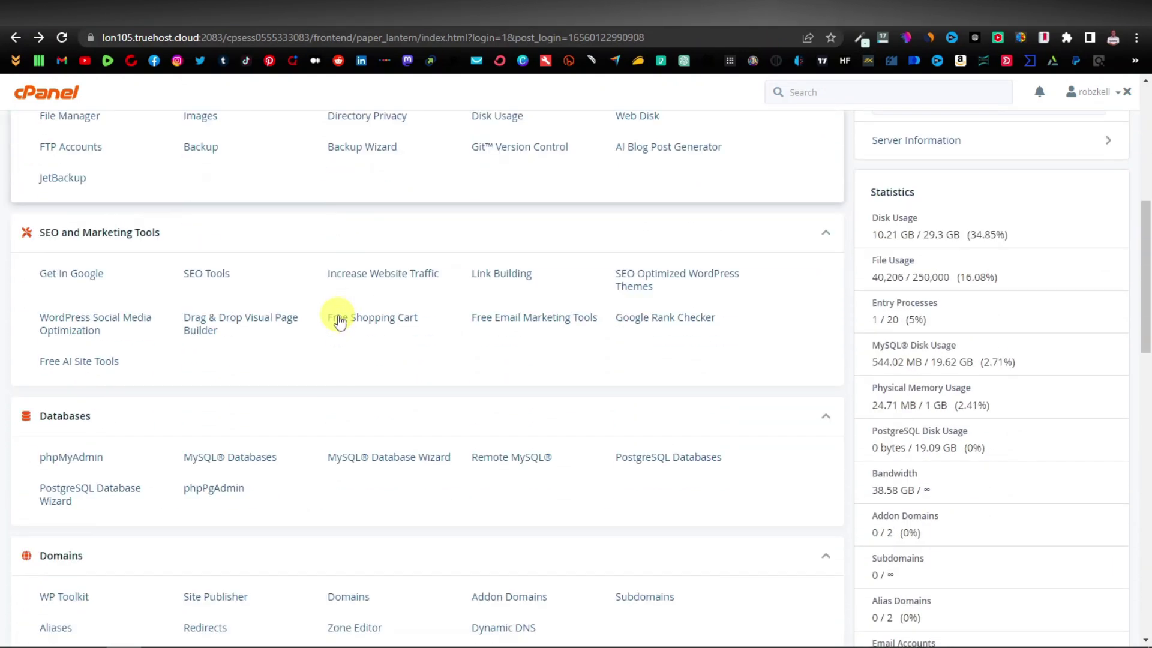
scroll(335, 321, down, 4)
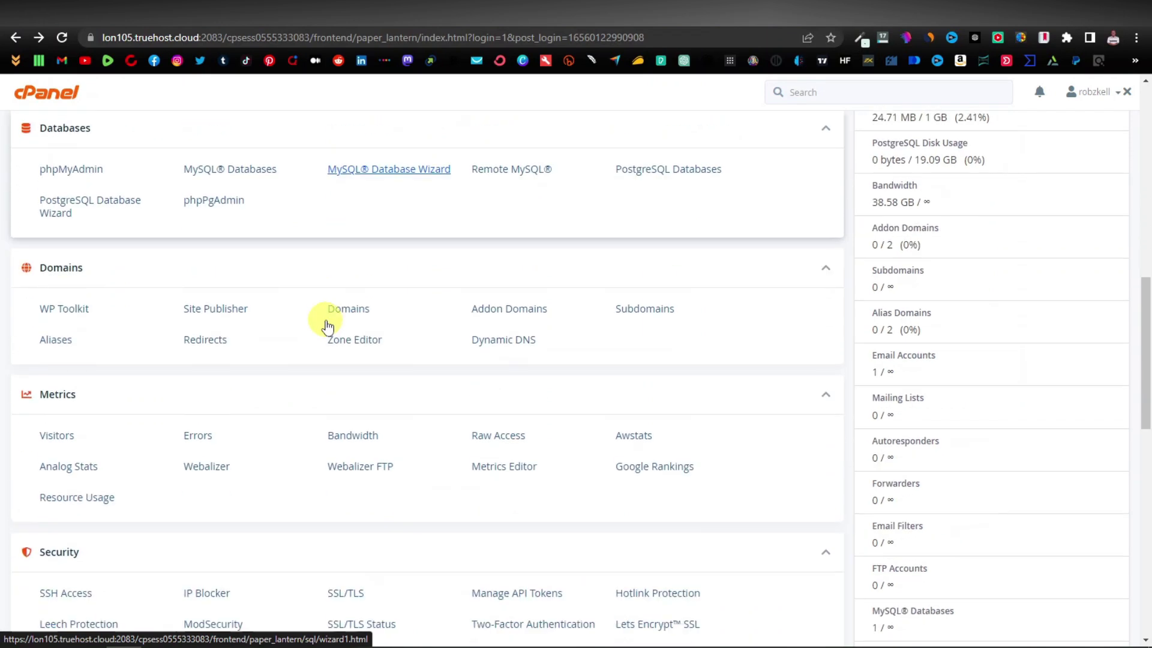
scroll(329, 324, down, 6)
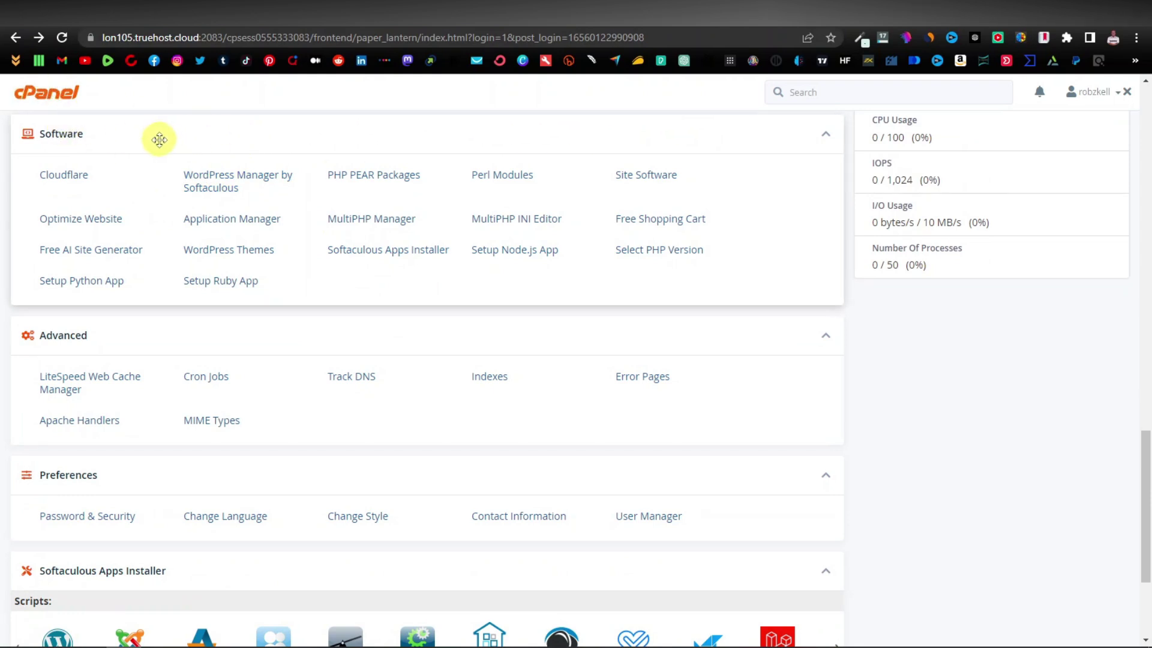
scroll(90, 143, up, 1)
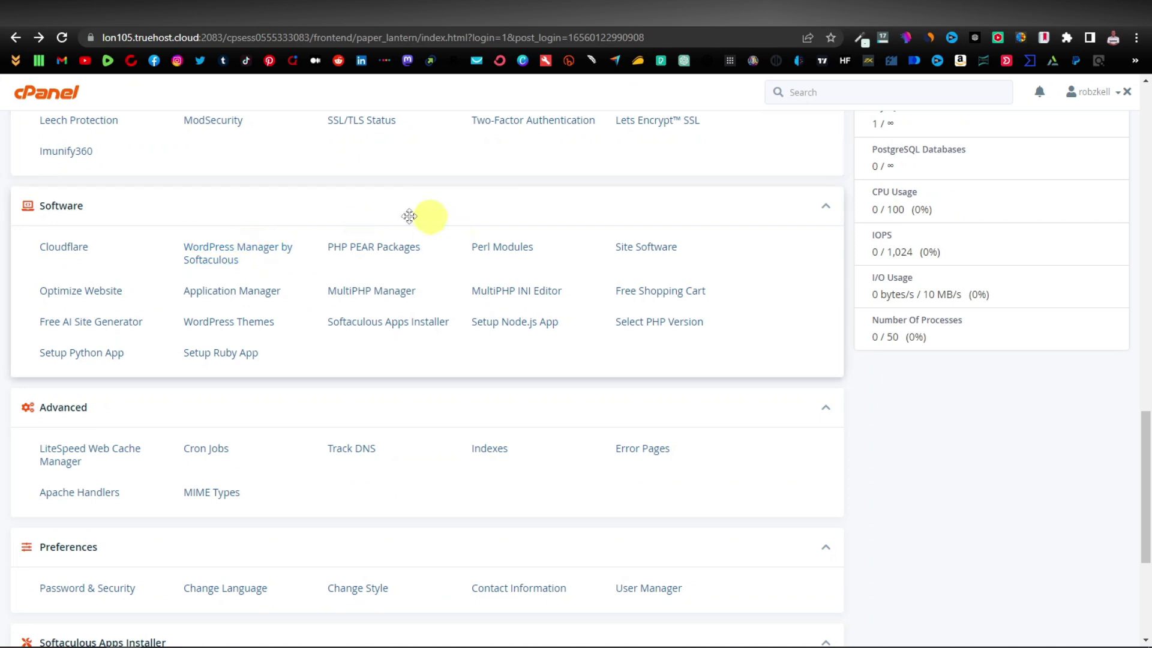
scroll(475, 257, down, 1)
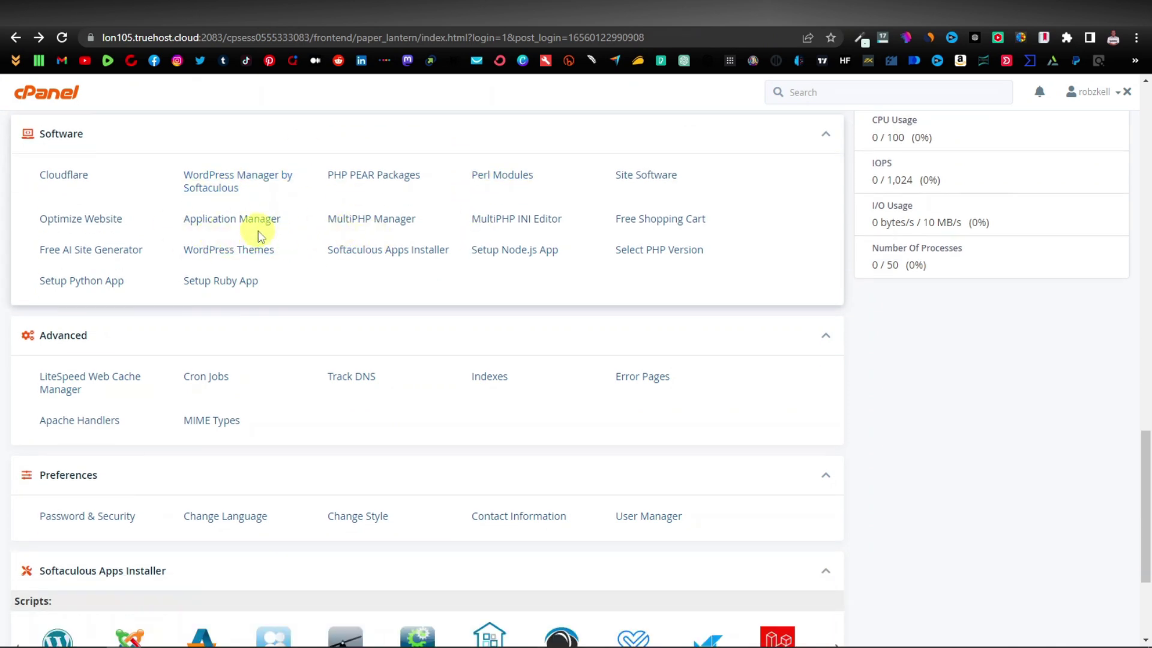
scroll(258, 234, up, 1)
scroll(261, 244, down, 4)
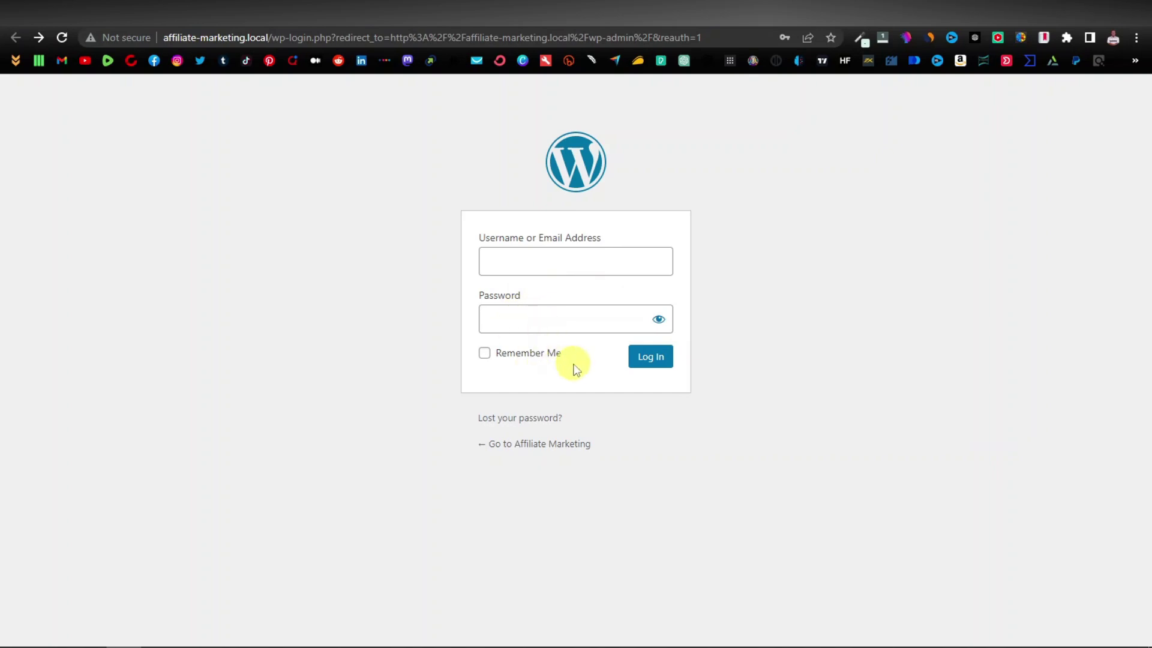
- Log in to the Affiliate Marketing site's WordPress admin and examine the dashboard's navigation options from Posts to Settings
click(656, 360)
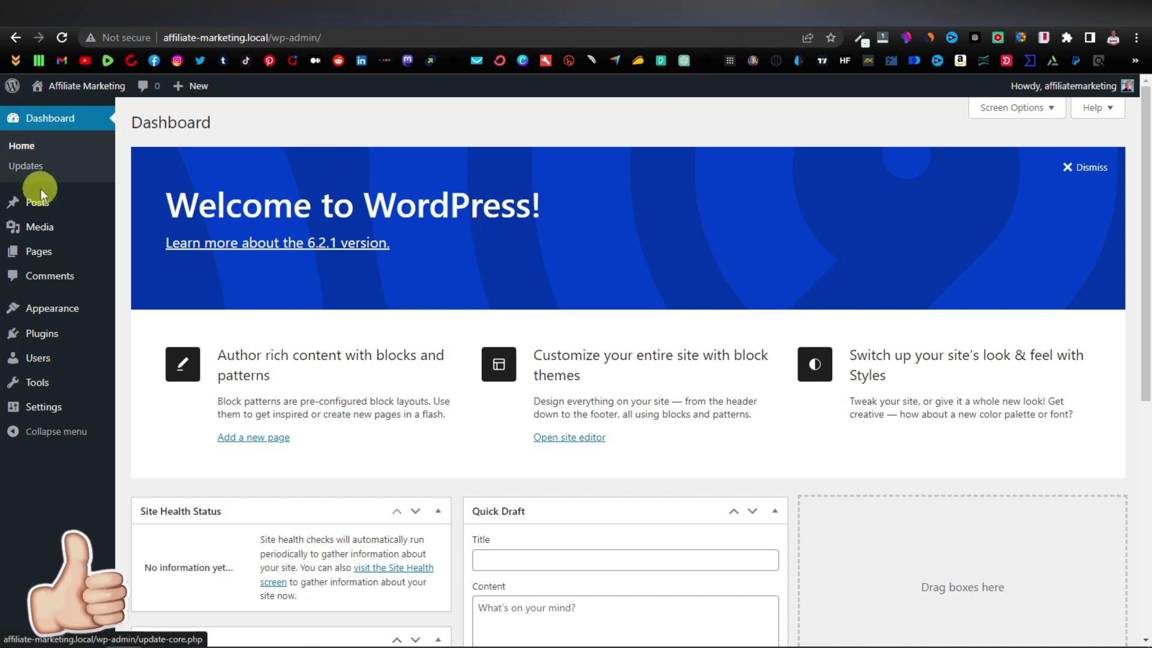
mouse_move(41, 206)
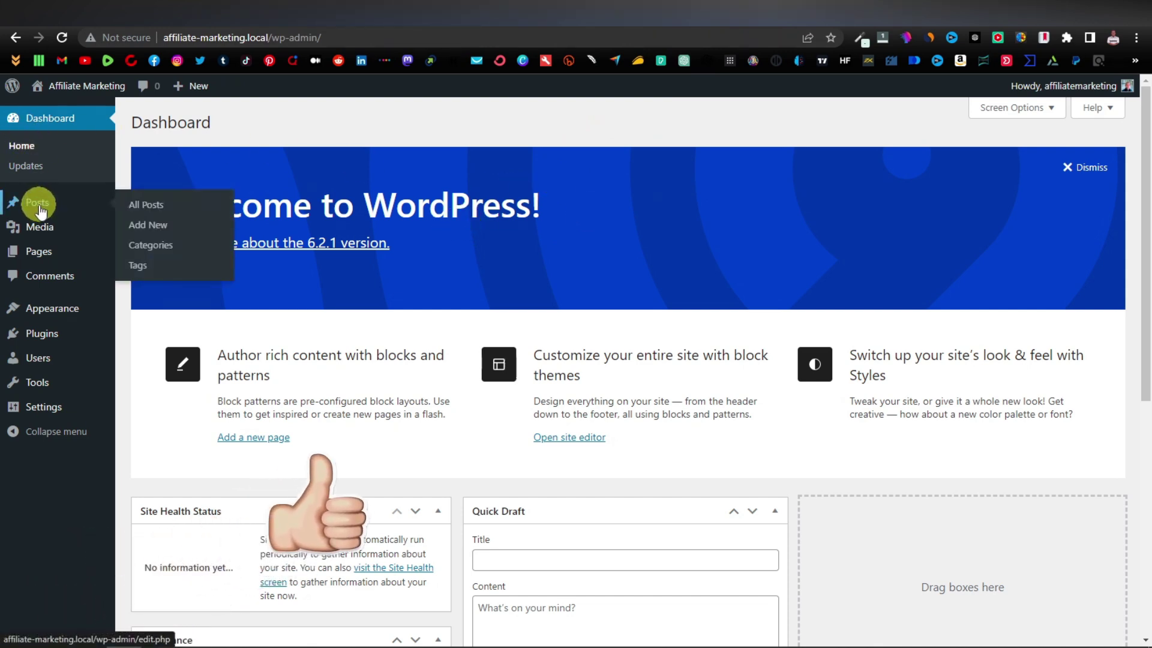
mouse_move(34, 237)
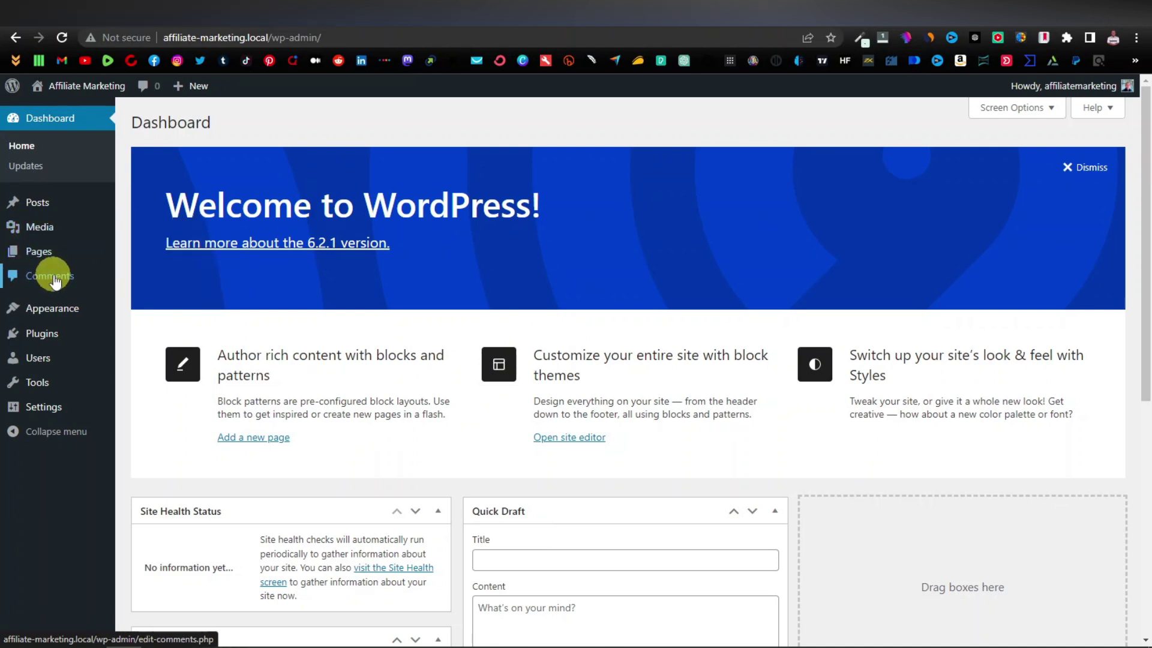
mouse_move(42, 309)
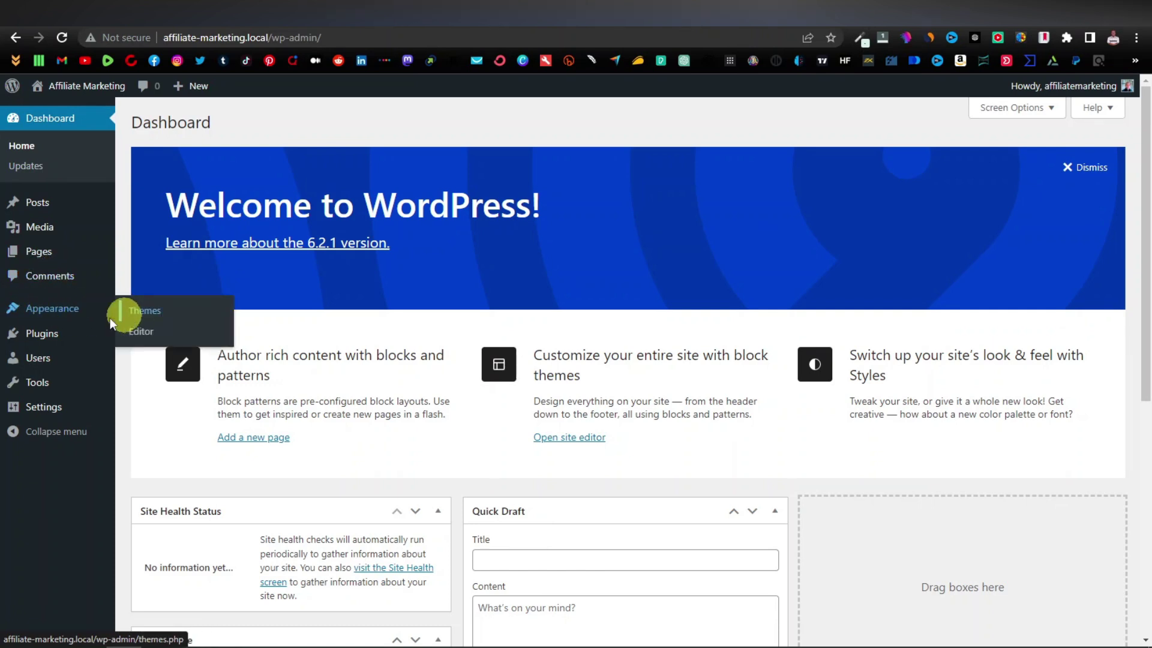
mouse_move(45, 340)
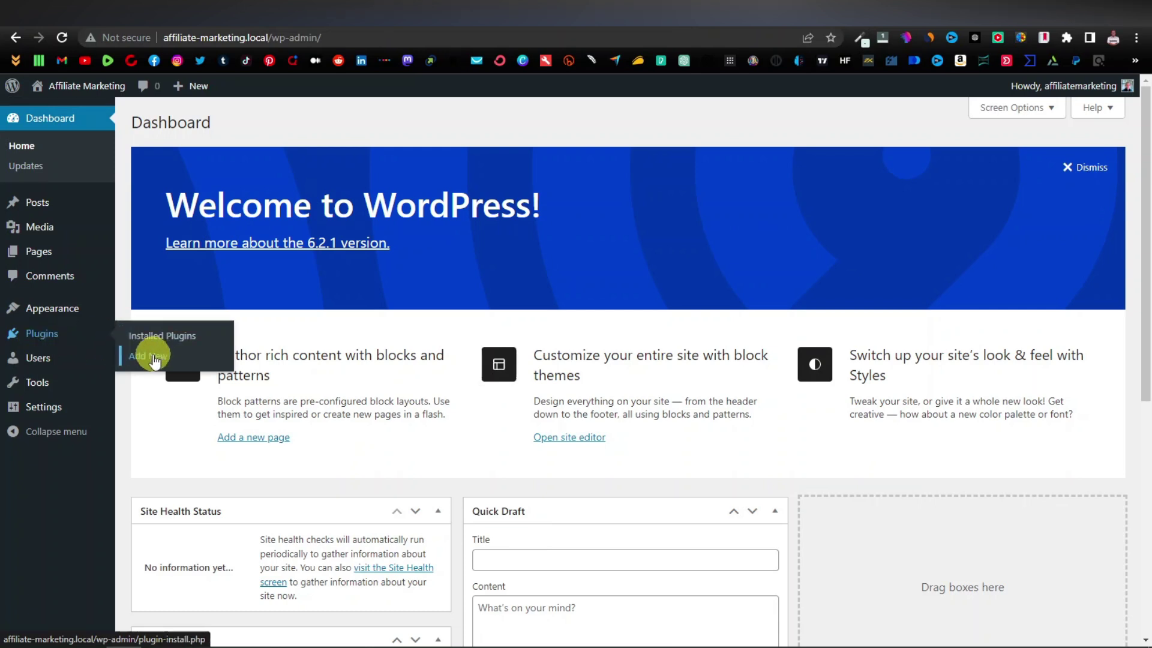
mouse_move(49, 365)
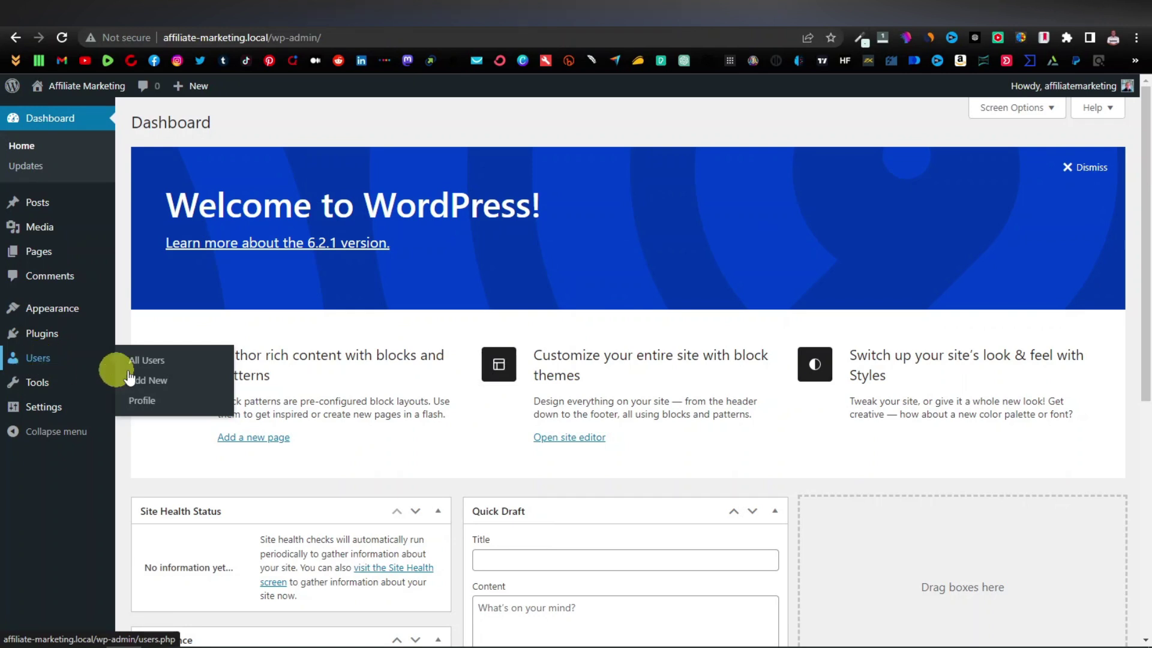
mouse_move(42, 387)
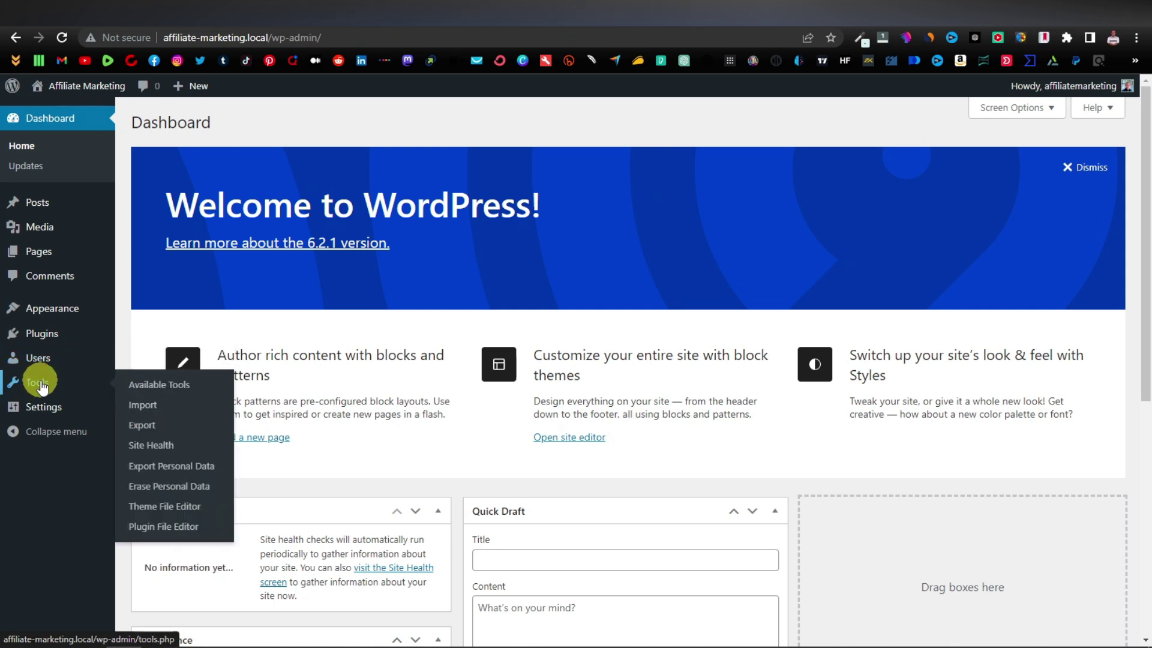
mouse_move(33, 413)
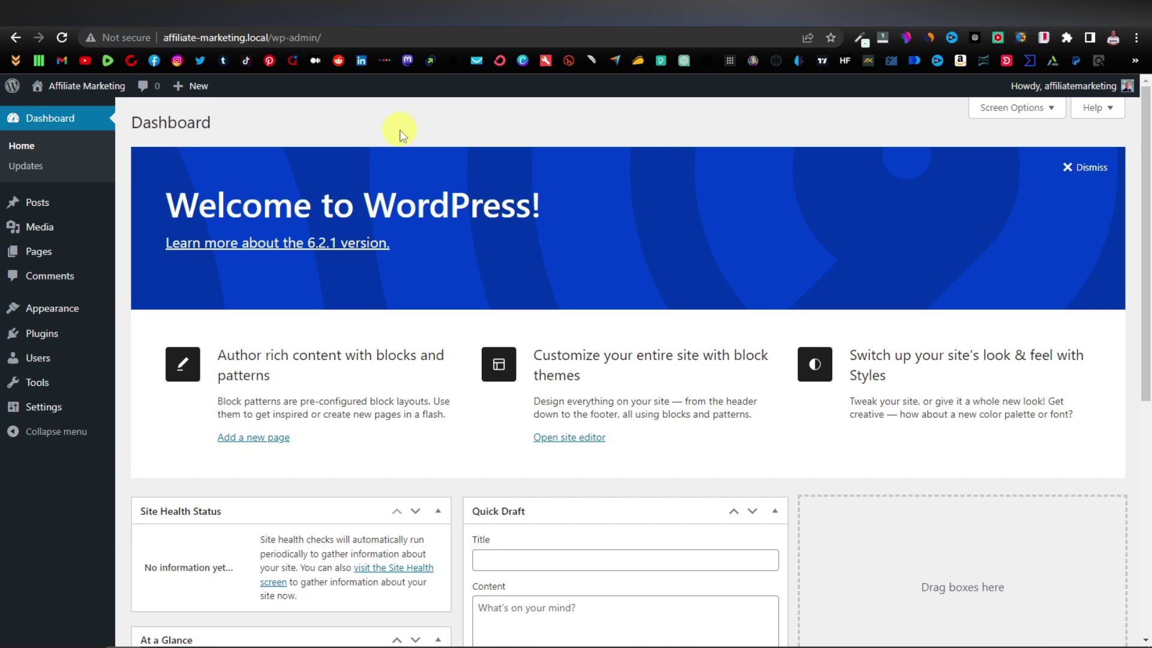
- Open the Affiliate Marketing site in a new tab and look over its default homepage
mouse_move(55, 93)
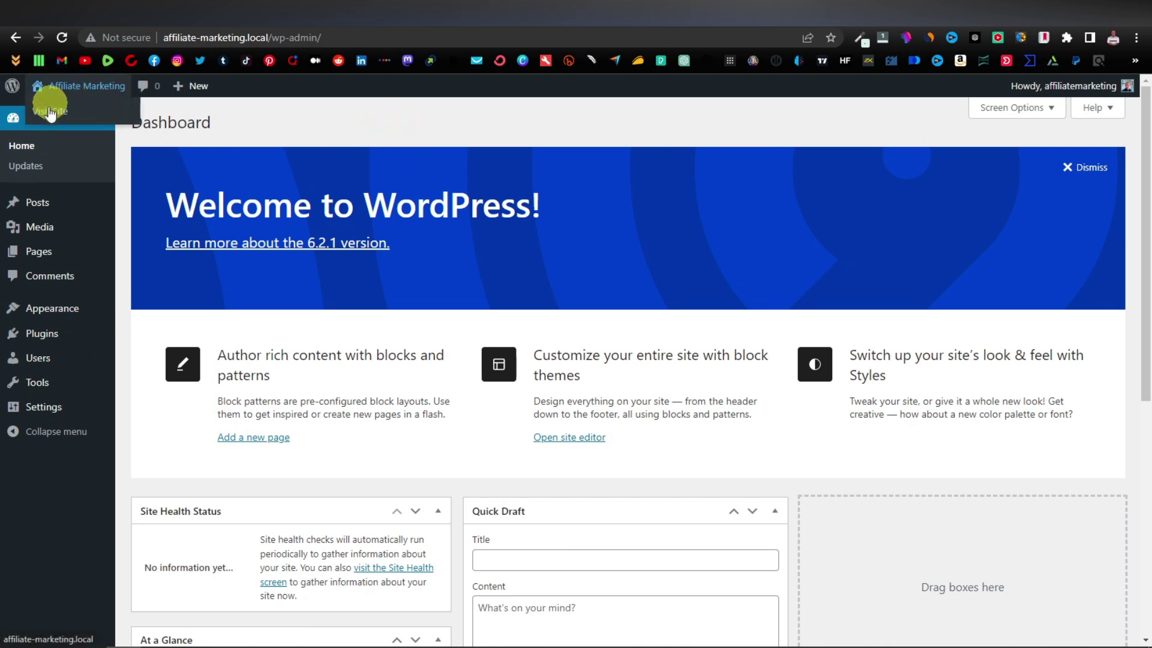
right_click(52, 113)
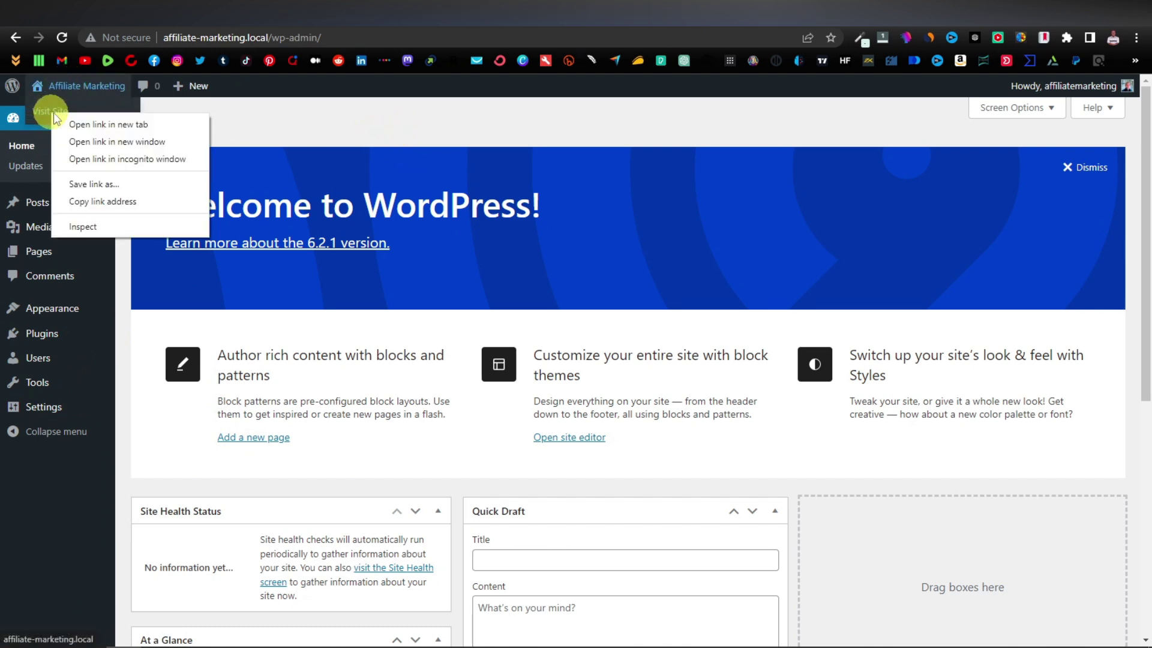
click(126, 125)
click(840, 12)
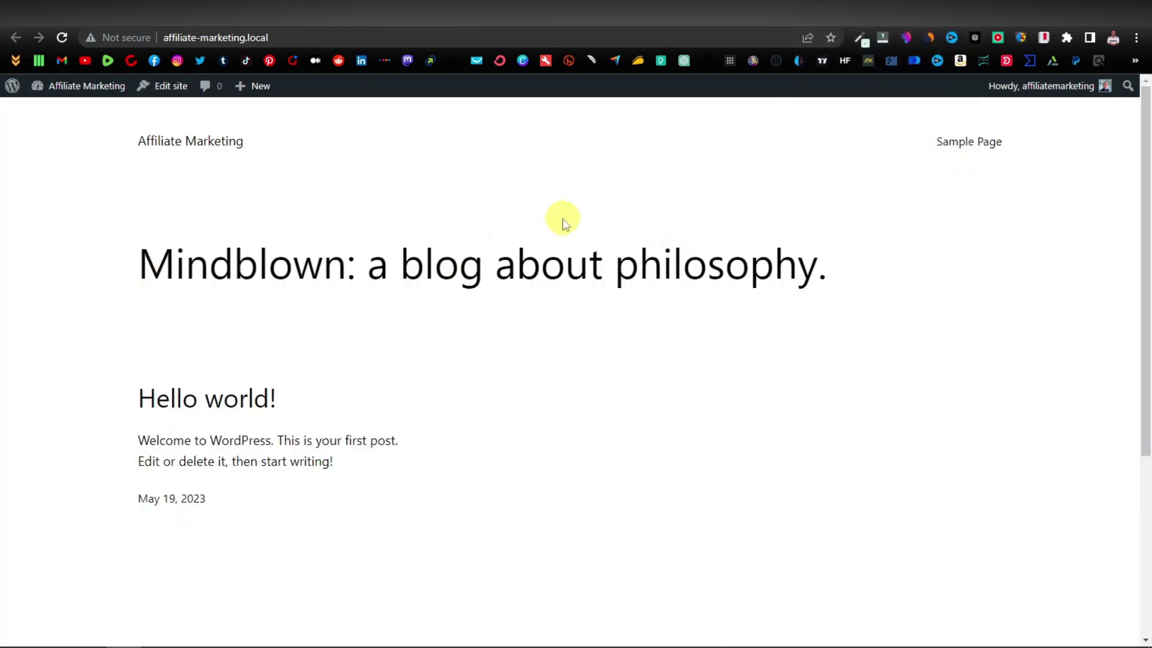
scroll(606, 250, down, 2)
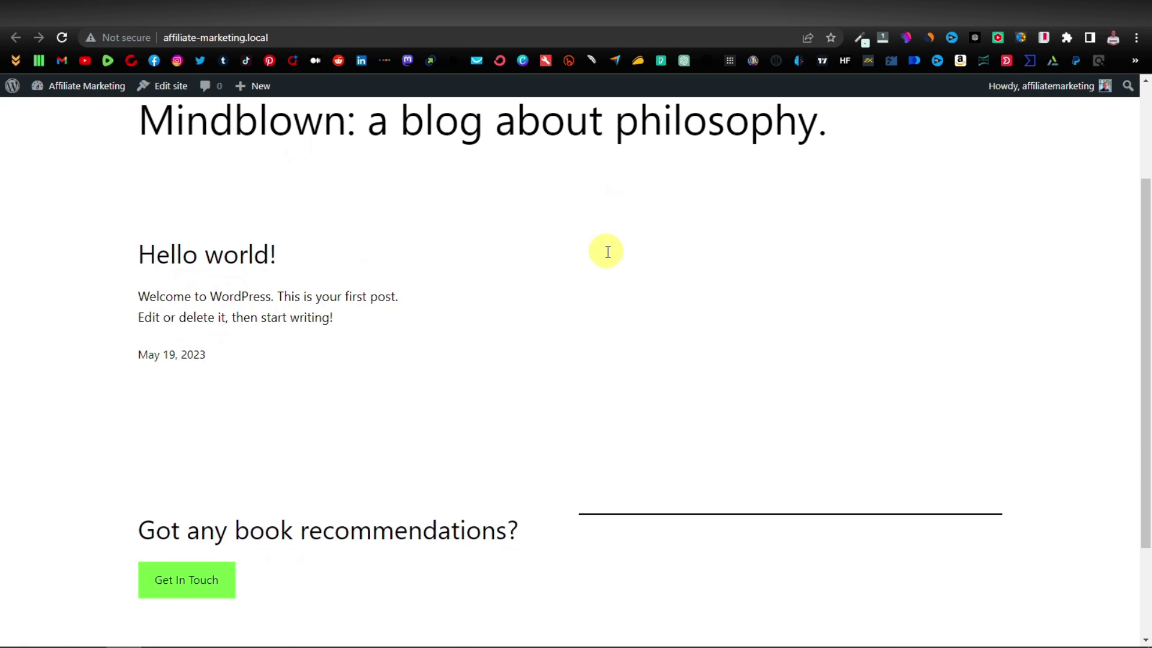
scroll(608, 252, down, 2)
scroll(488, 309, up, 4)
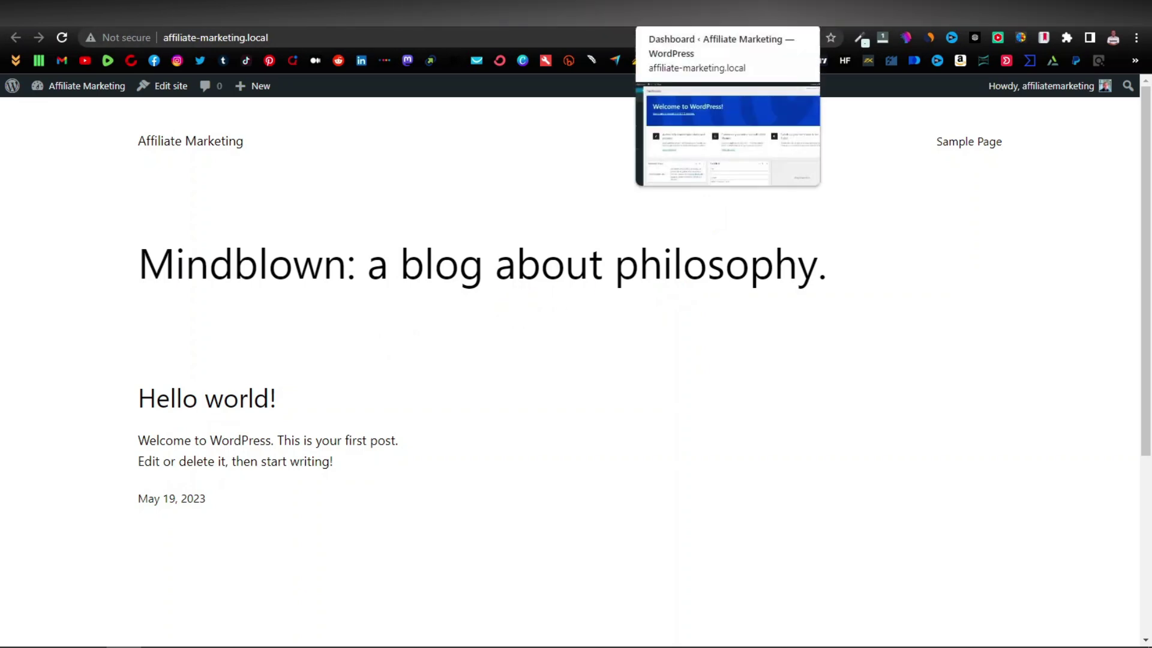
- From the WordPress dashboard, create a new post titled "How to Start an Online Business in 2023" and save the draft
click(708, 12)
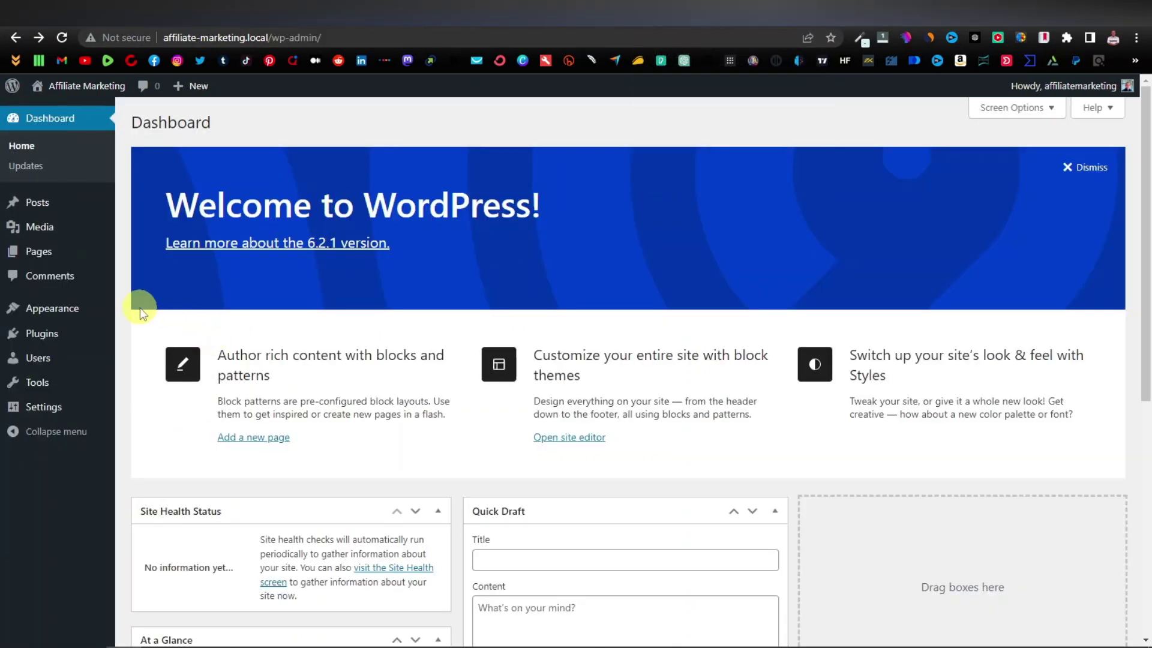
click(150, 232)
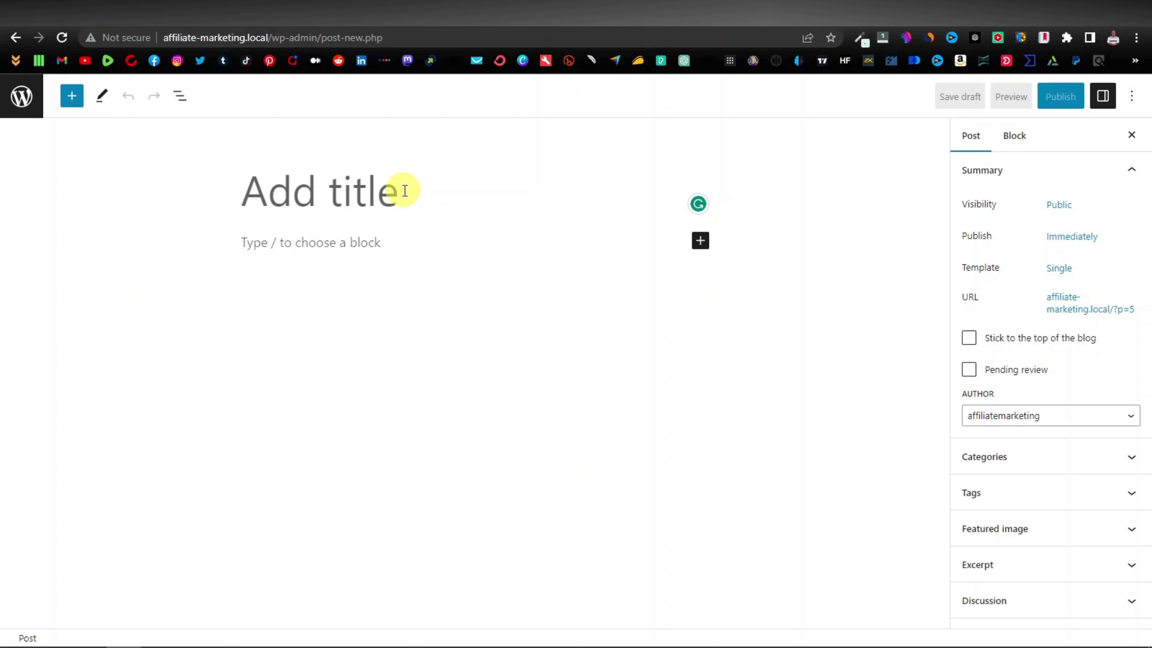
text(How )
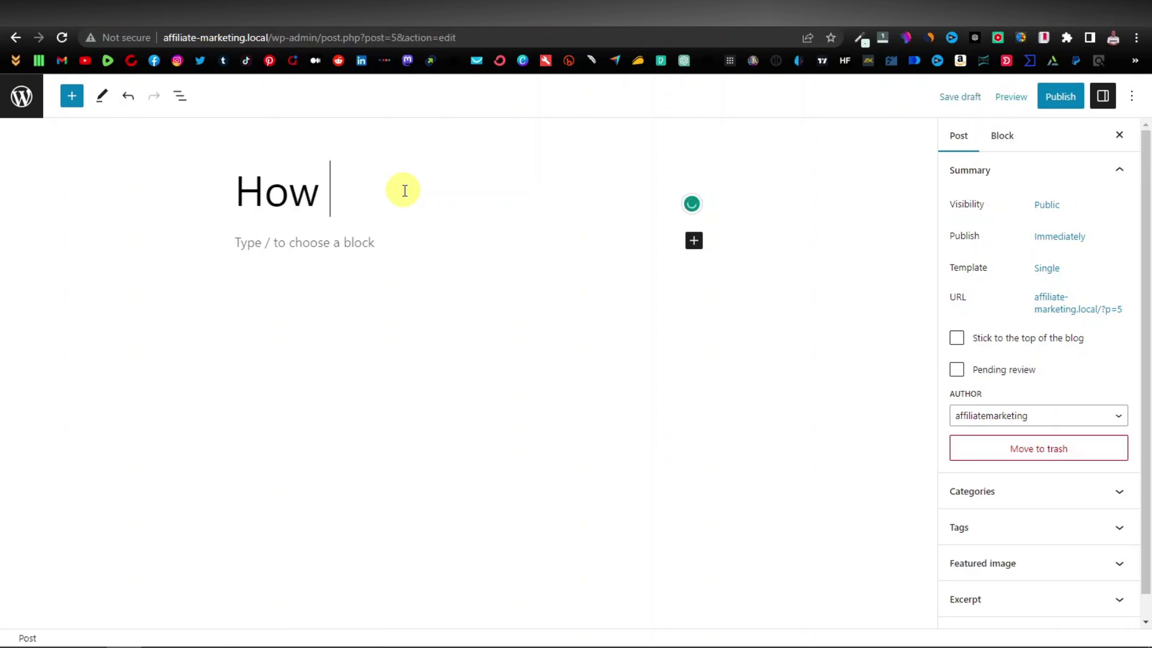
text(to start an online busine)
text(2023)
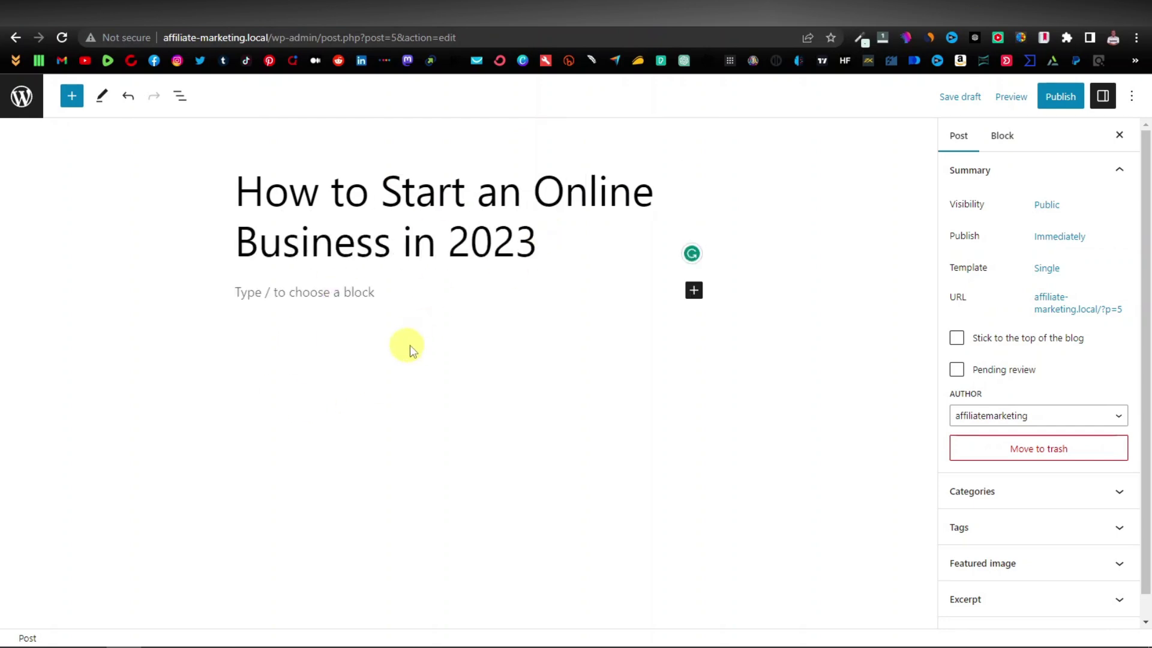
key(ctrl+s)
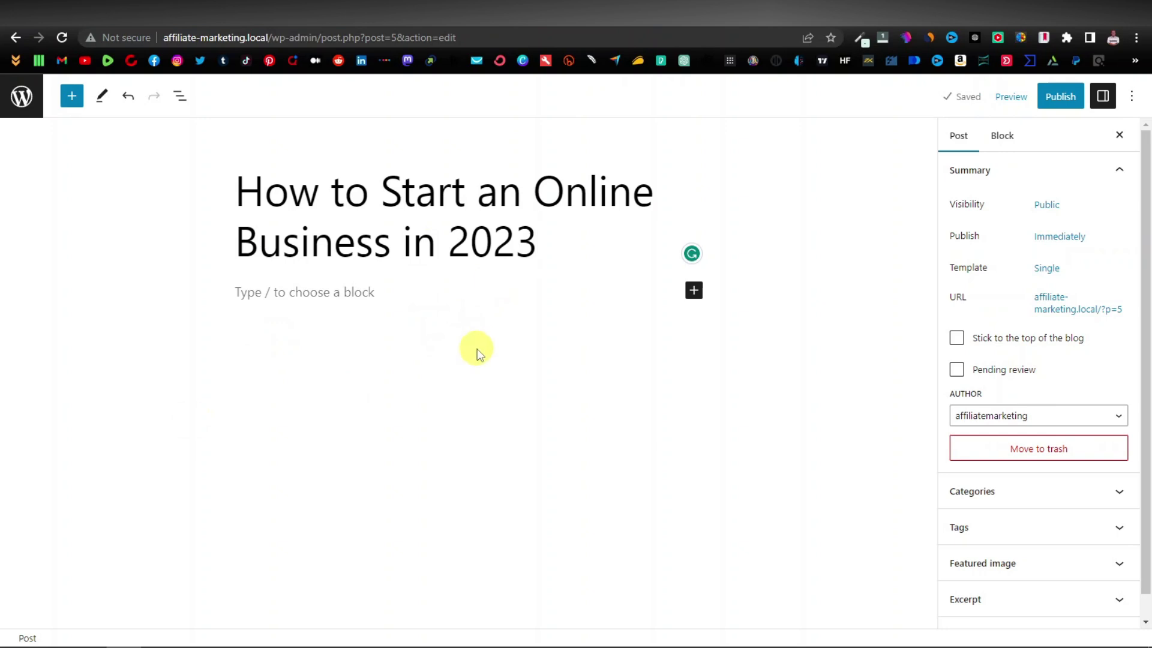
- Browse all available content blocks and insert an Image block beneath the post title
click(474, 297)
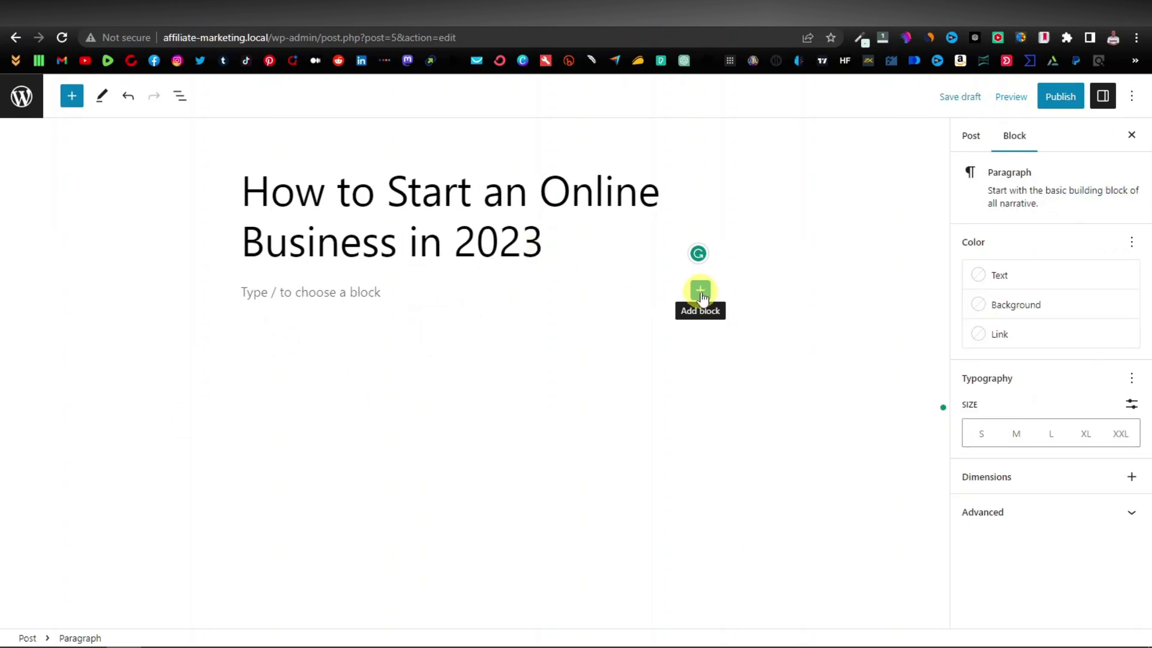
click(701, 293)
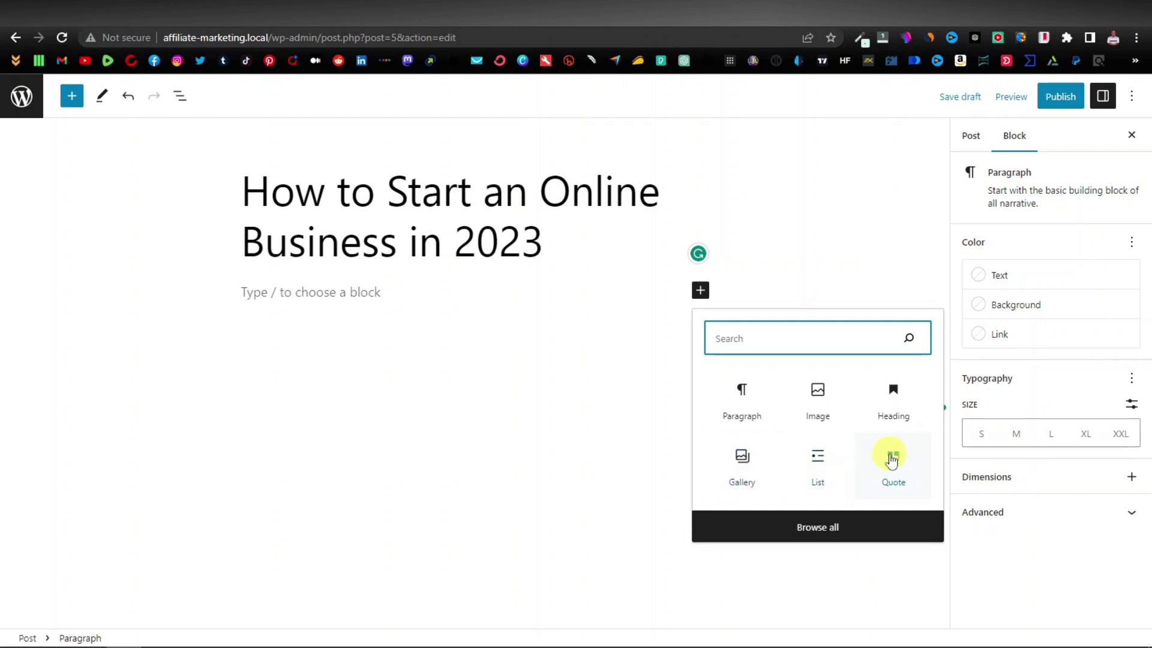
click(827, 530)
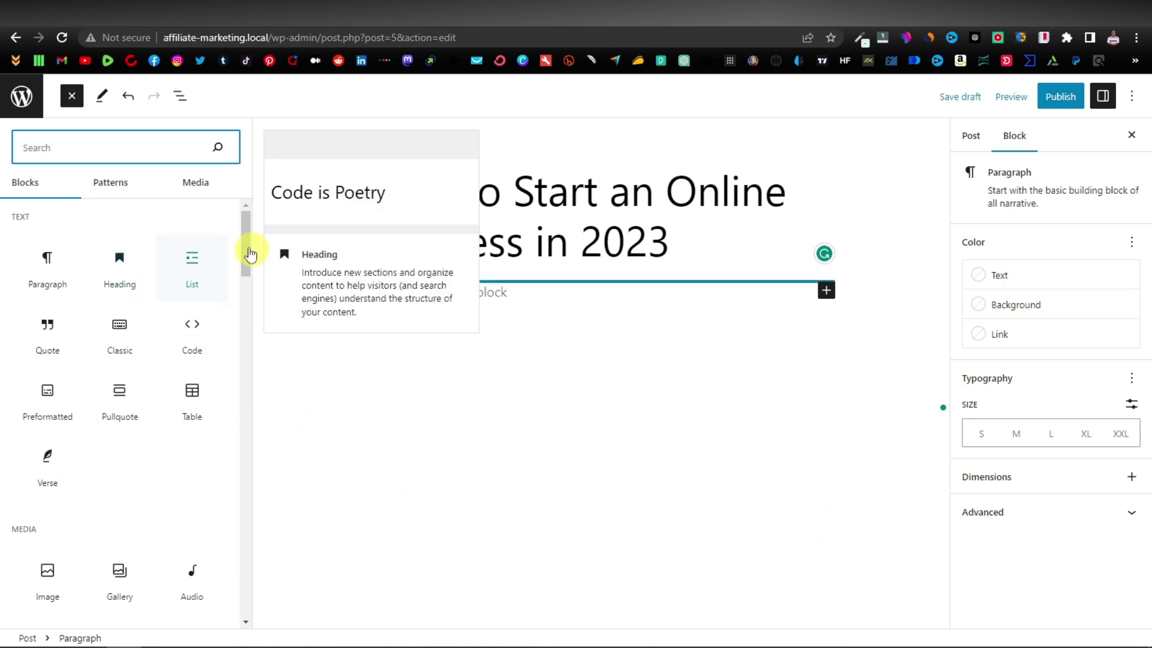
scroll(147, 373, down, 3)
scroll(147, 374, down, 7)
scroll(147, 374, up, 10)
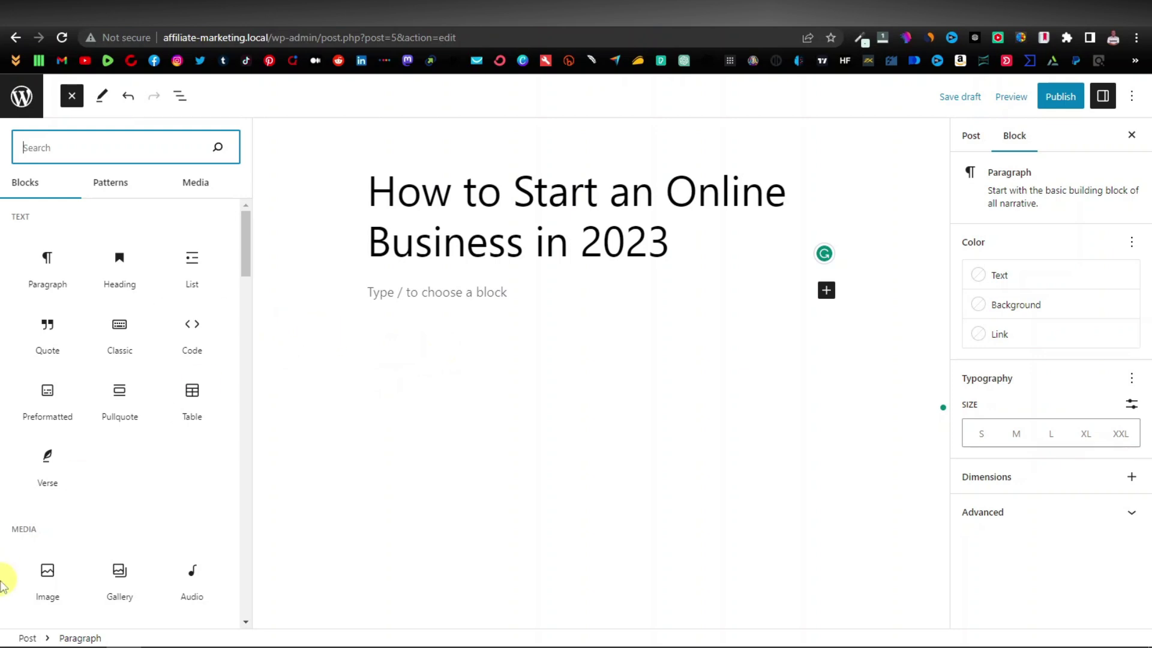
click(47, 570)
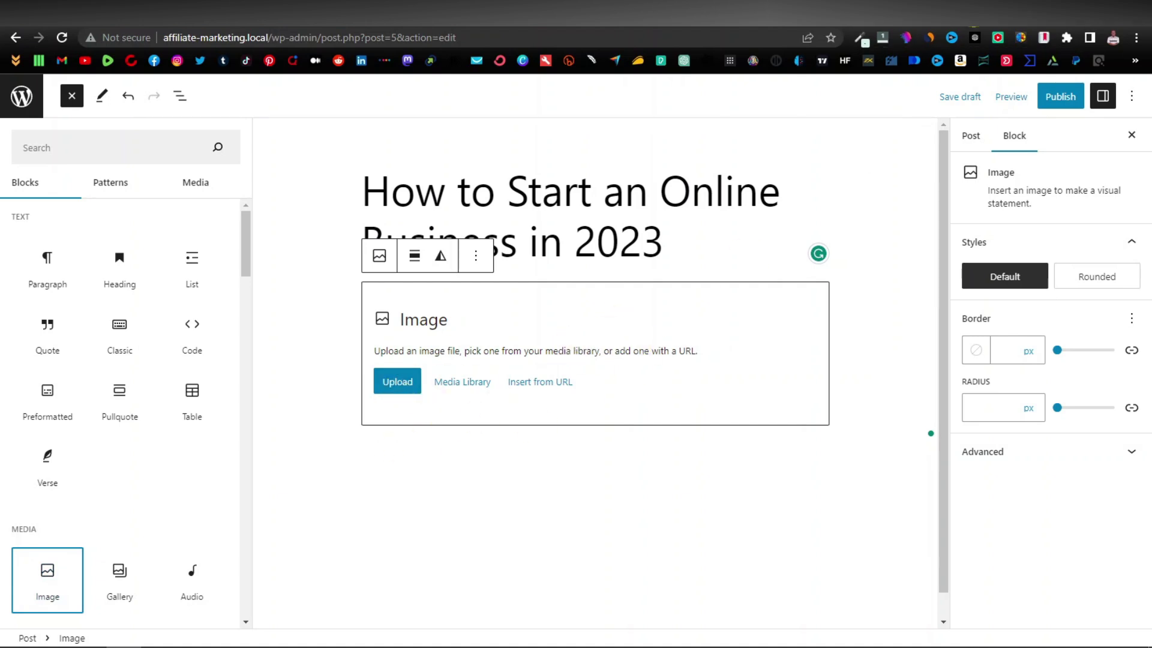
- Open pexels.com in a new tab, search its photos for "starting a business" and look through the results
key(ctrl+t)
text(pexels.com)
key(Return)
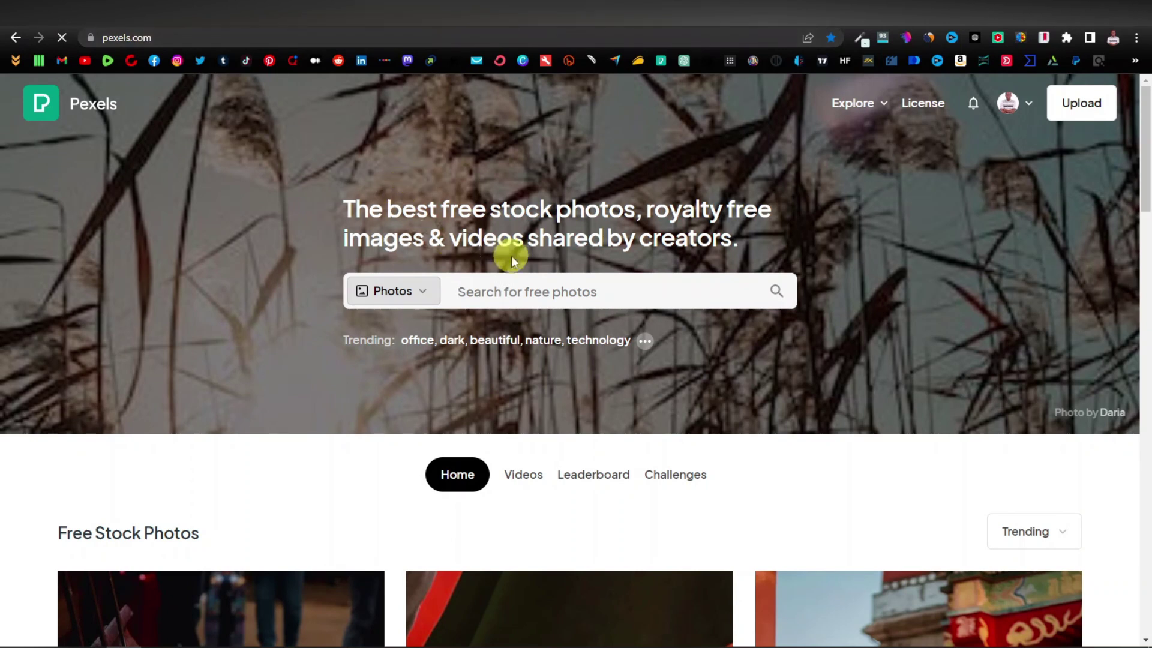
click(506, 293)
text(starting a business)
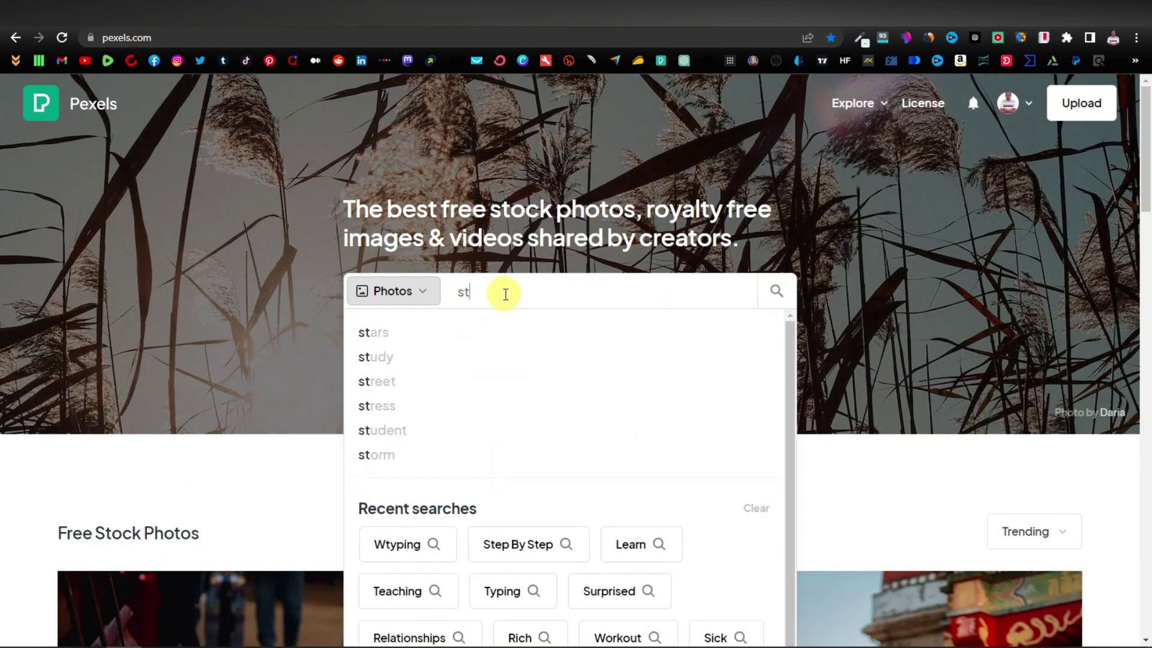
key(Return)
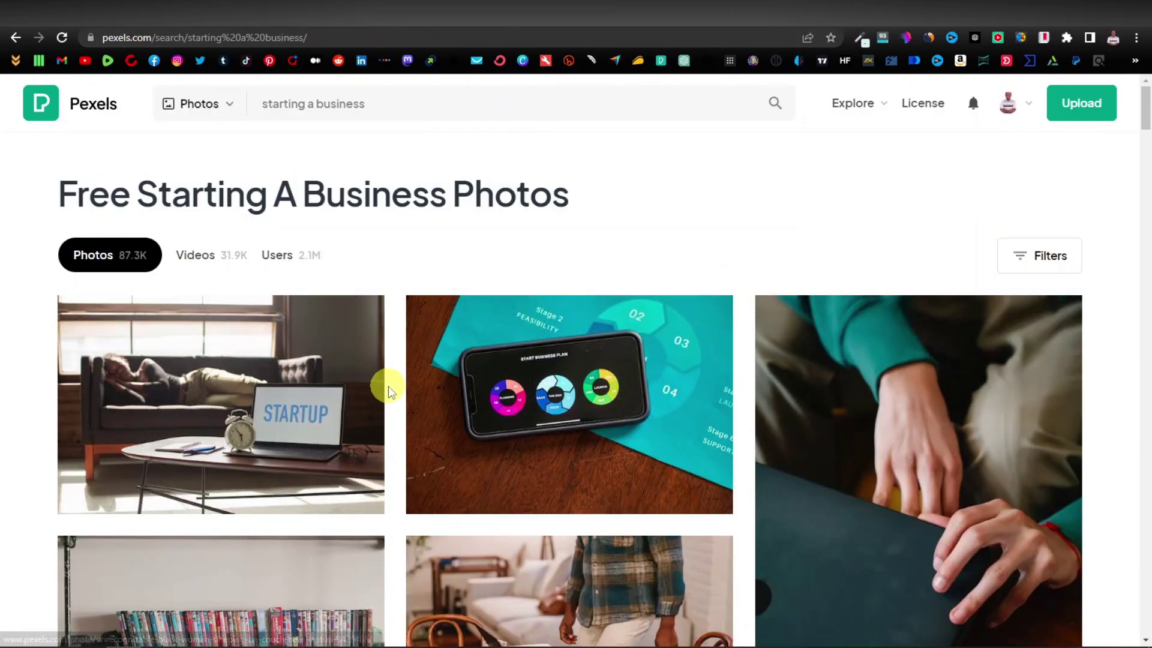
scroll(390, 383, down, 3)
scroll(392, 382, down, 3)
scroll(391, 382, up, 6)
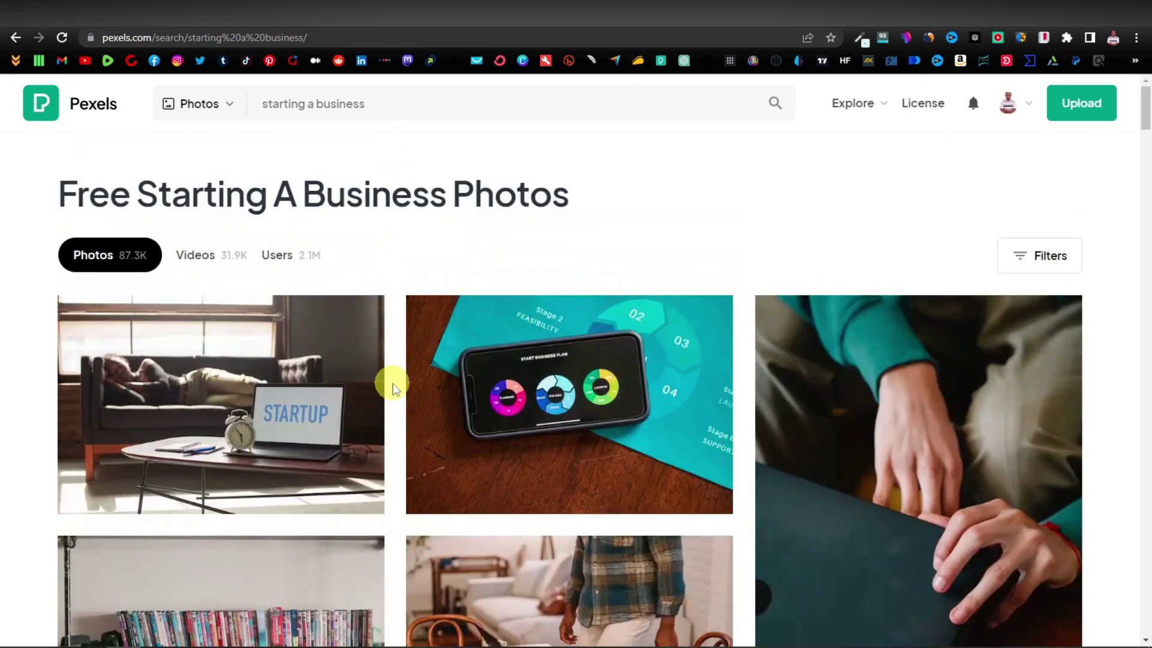
- Download the start-business-plan phone photo from Pexels and upload it into the post's Image block
click(725, 501)
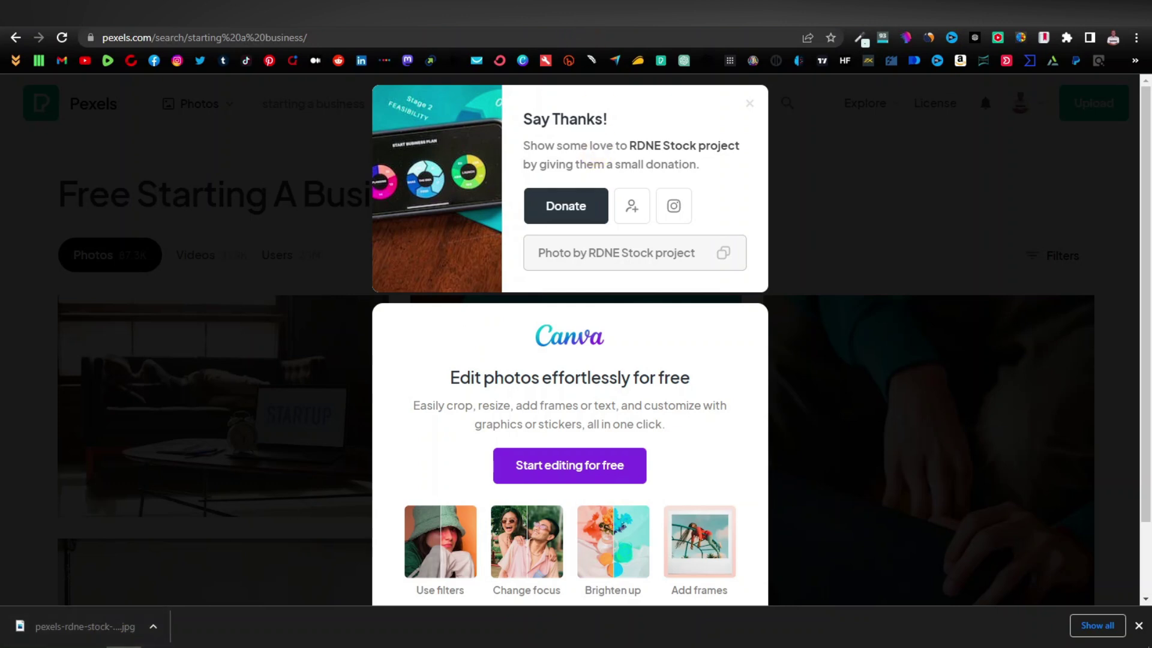
key(ctrl+Tab)
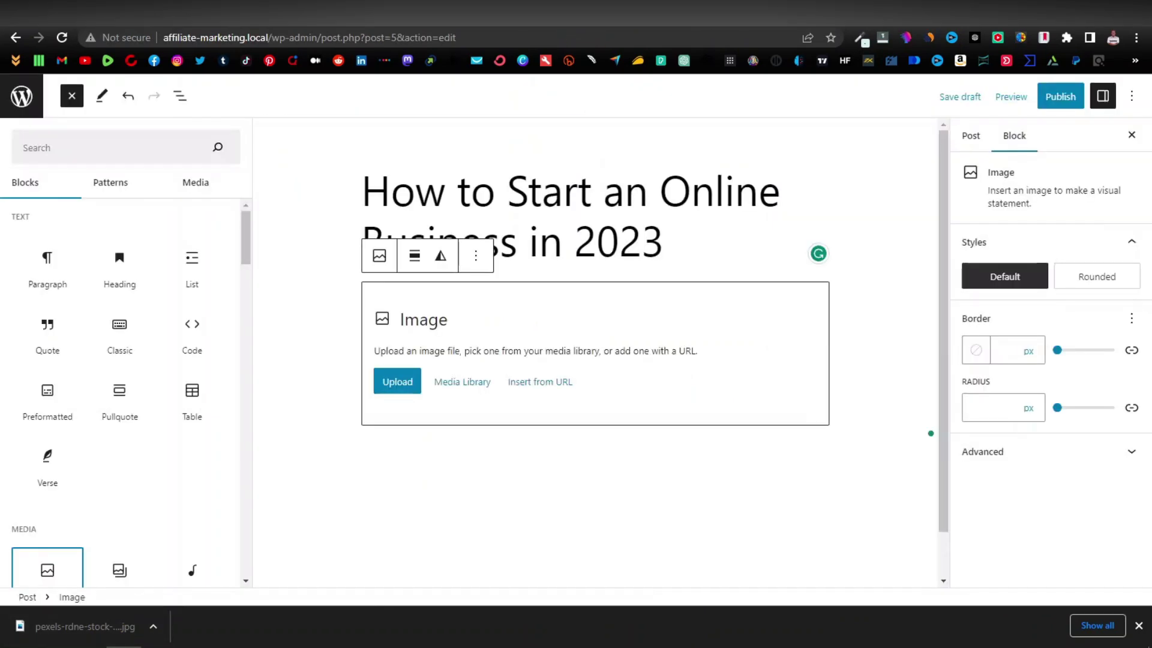
click(406, 386)
double_click(482, 323)
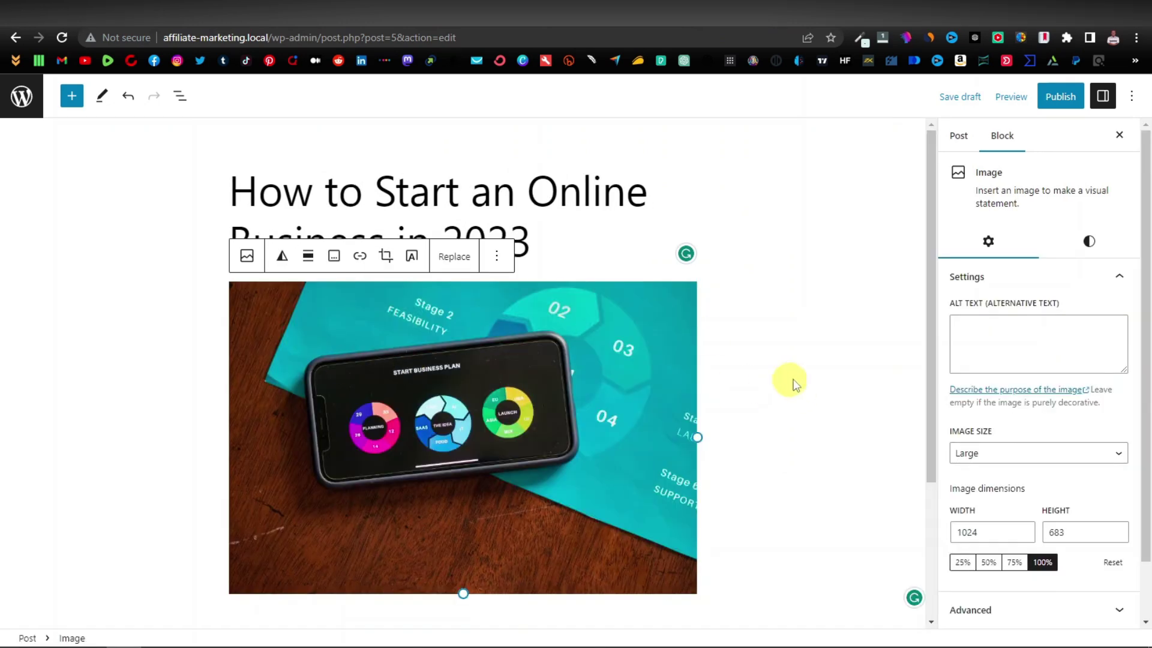
click(796, 384)
- Add an empty Paragraph block directly beneath the uploaded image in the post
scroll(620, 330, down, 2)
scroll(621, 330, down, 1)
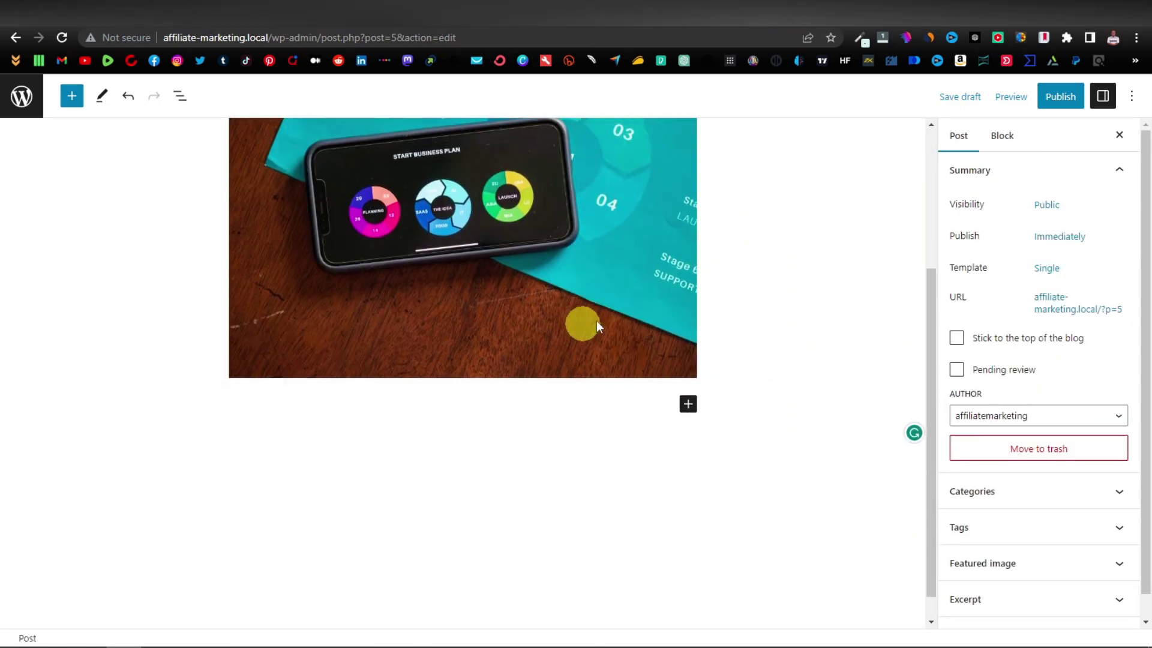
click(689, 404)
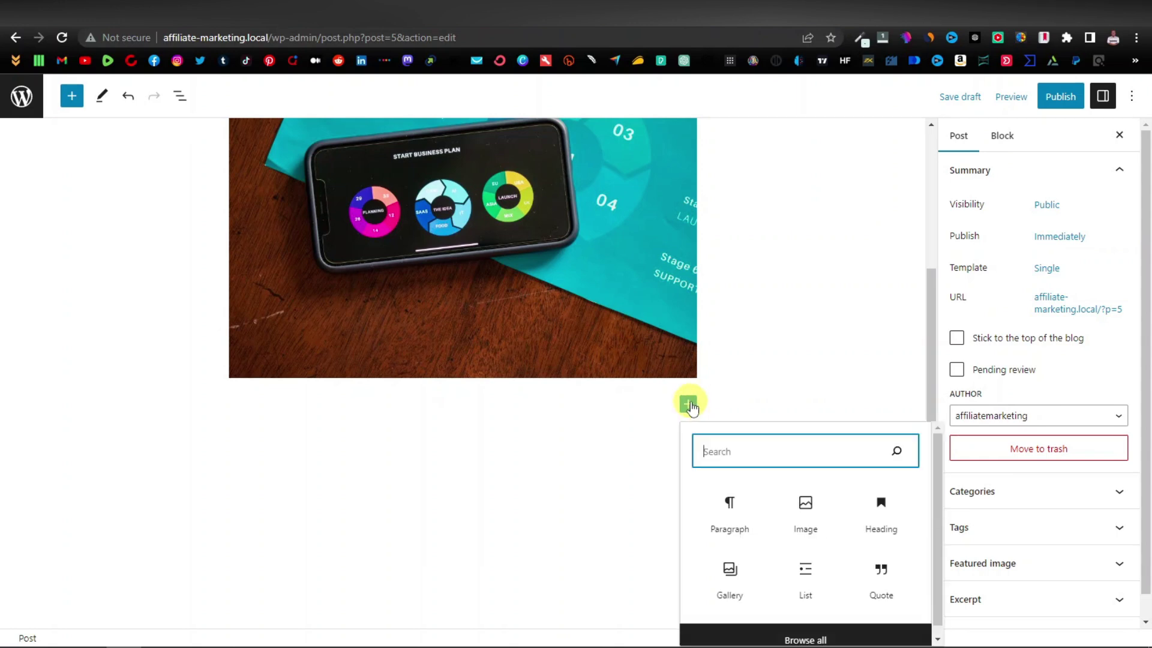
click(731, 517)
scroll(600, 527, up, 1)
scroll(282, 504, down, 1)
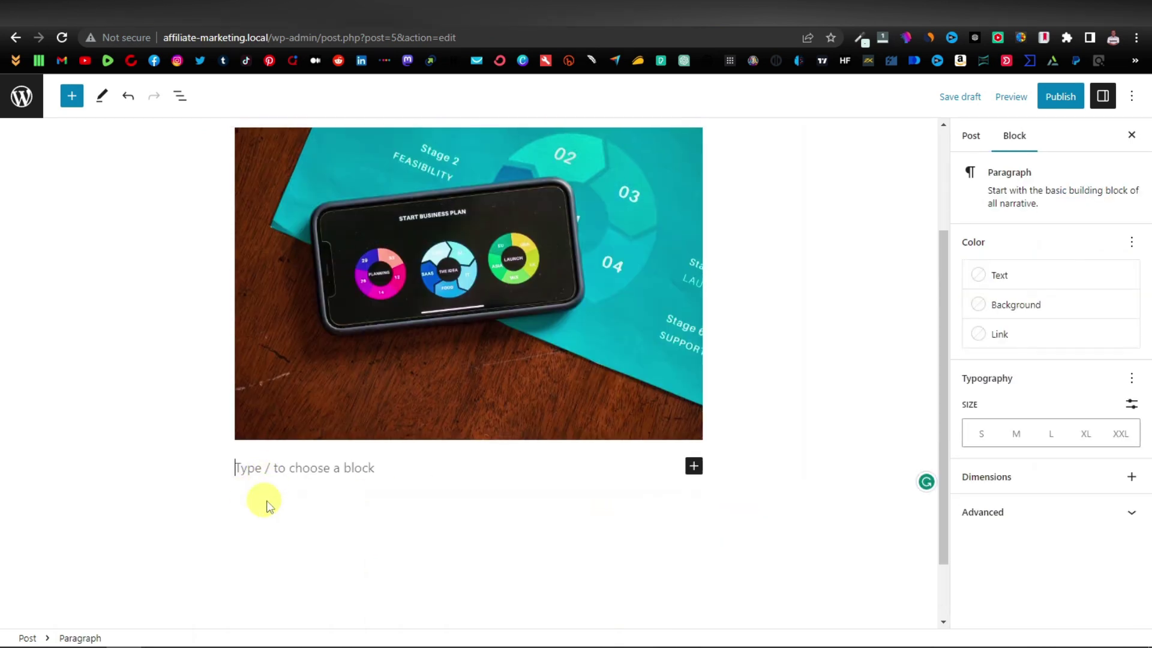
- Copy the full post title "How to Start an Online Business in 2023"
scroll(312, 496, up, 3)
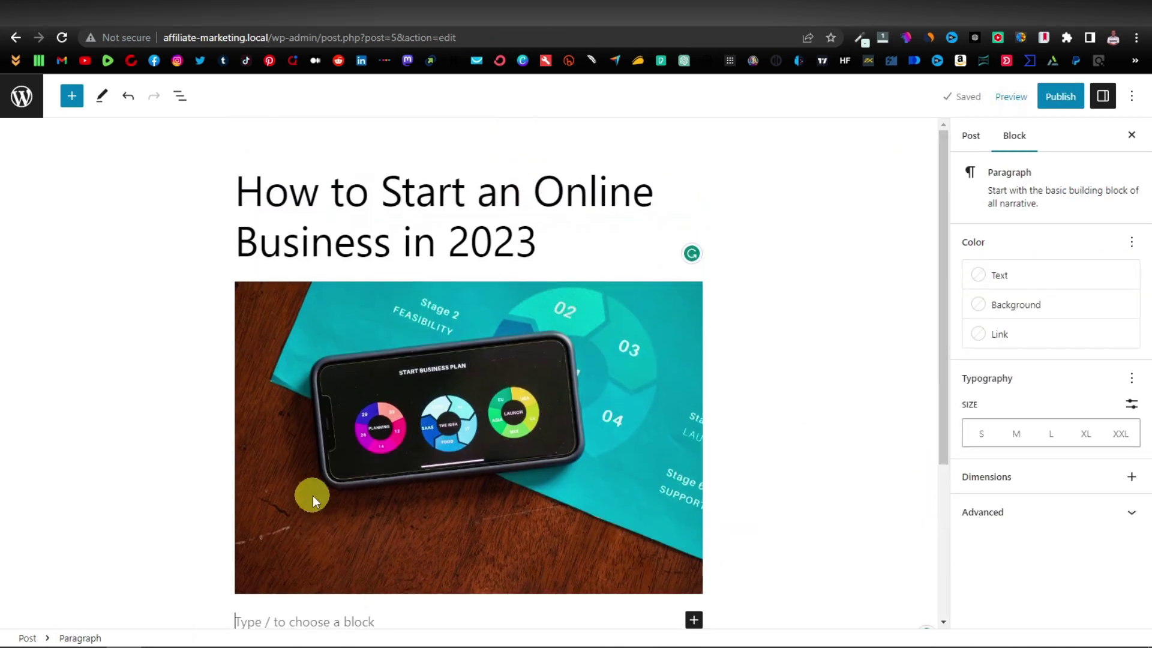
triple_click(482, 239)
right_click(483, 239)
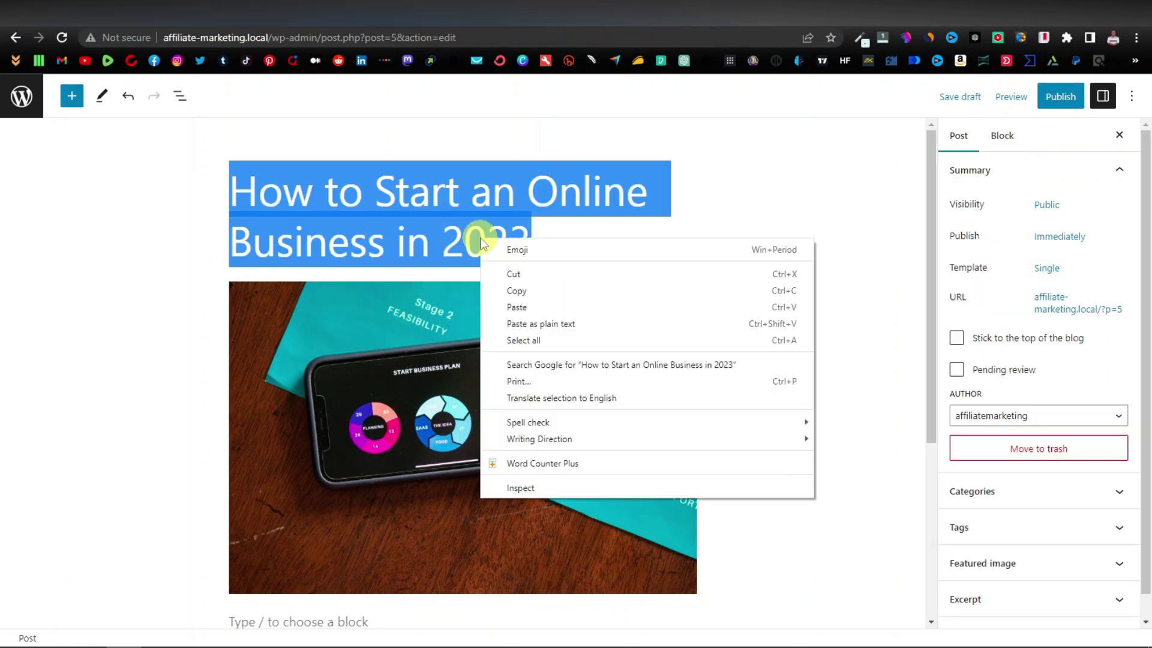
click(531, 291)
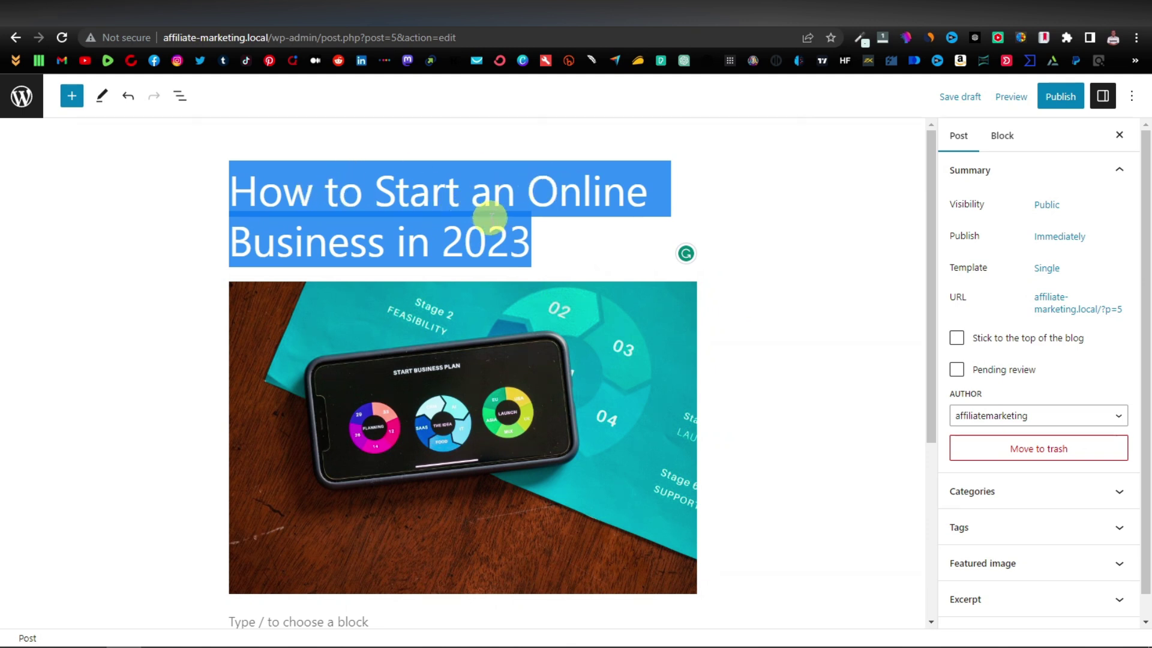
- Switch to ChatGPT and browse the public AIPRM prompt library
click(839, 13)
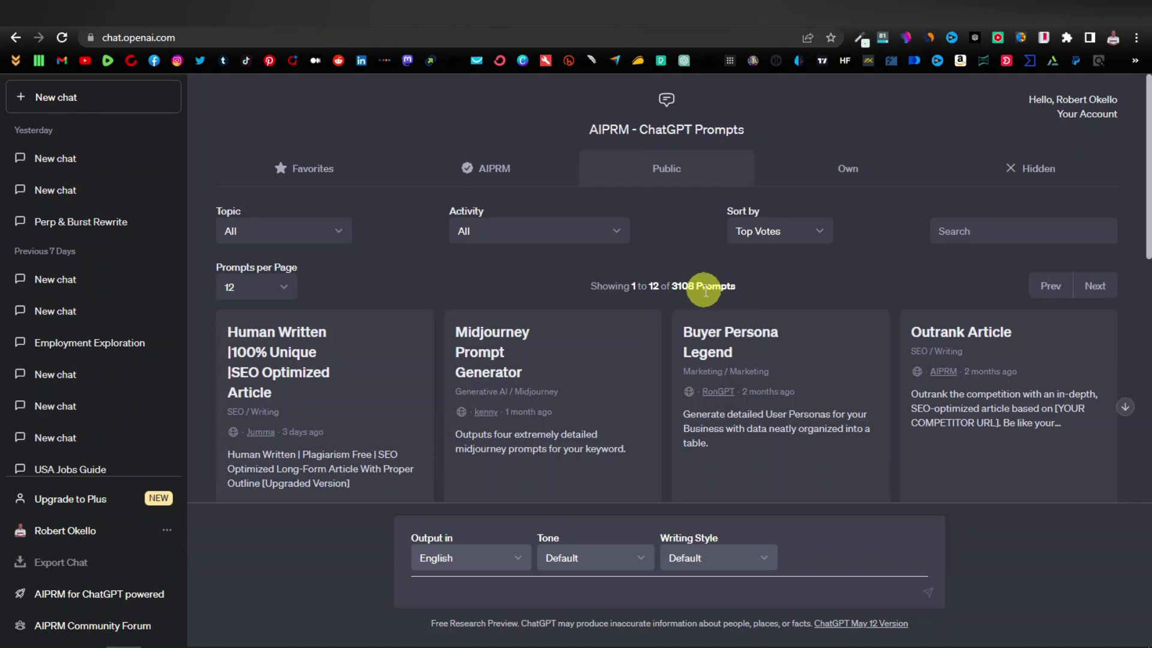
scroll(584, 340, down, 6)
scroll(584, 347, down, 3)
scroll(514, 345, up, 8)
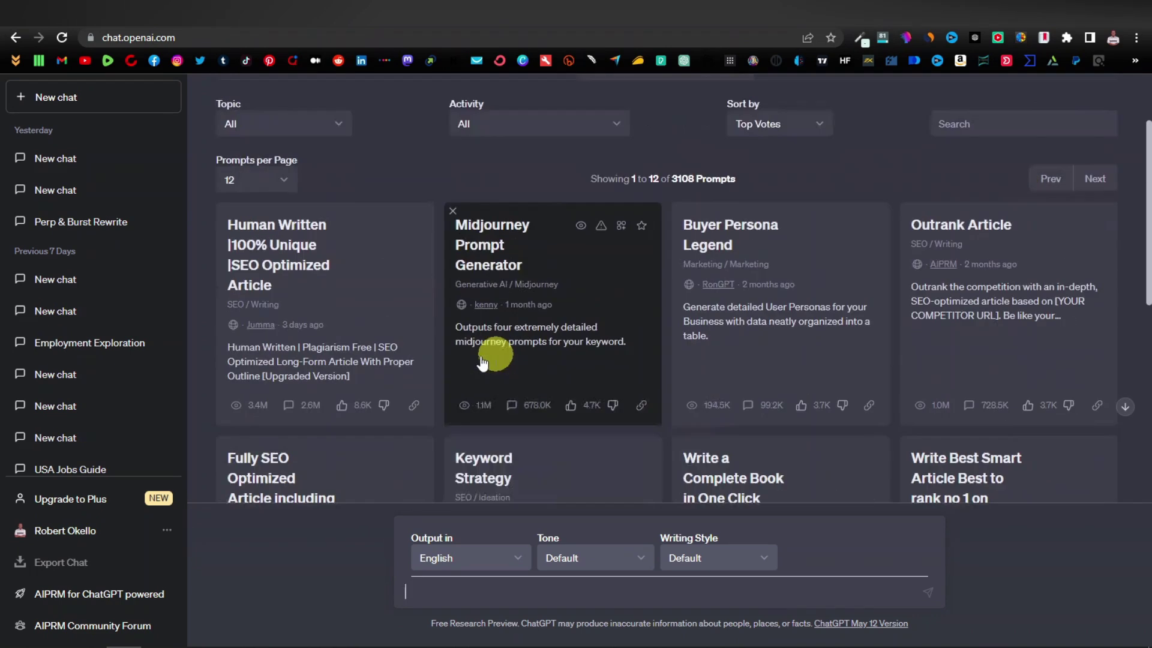
scroll(483, 360, up, 2)
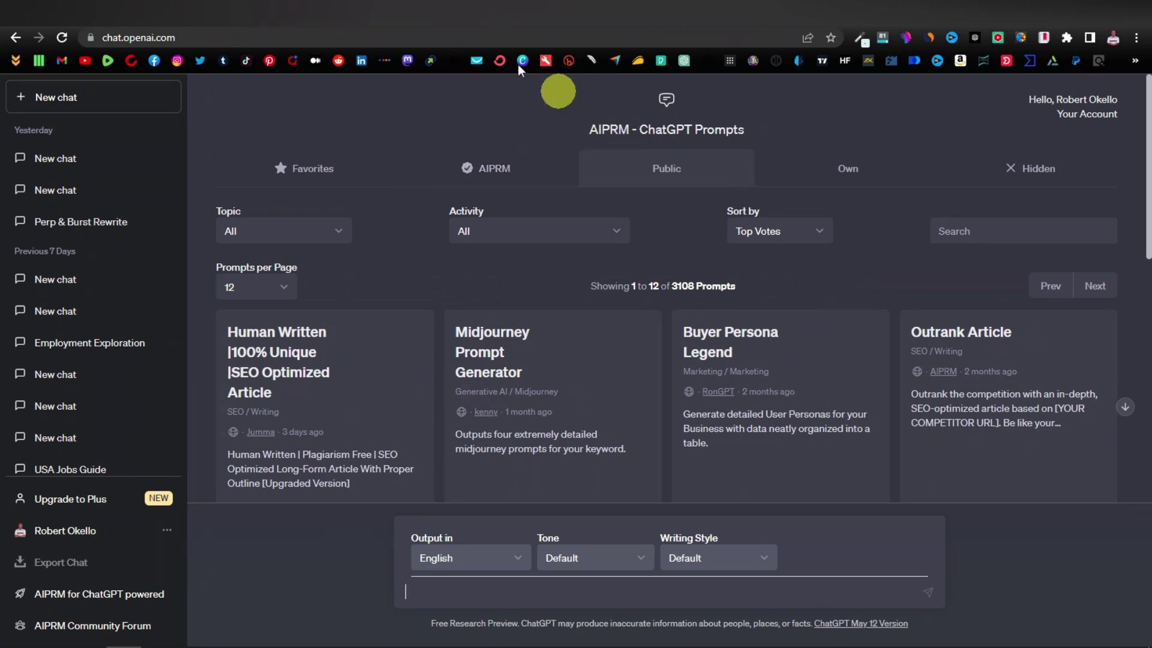
- Open the Best ChatGPT Chrome Extensions article and locate its AIPRM extension download link
click(546, 61)
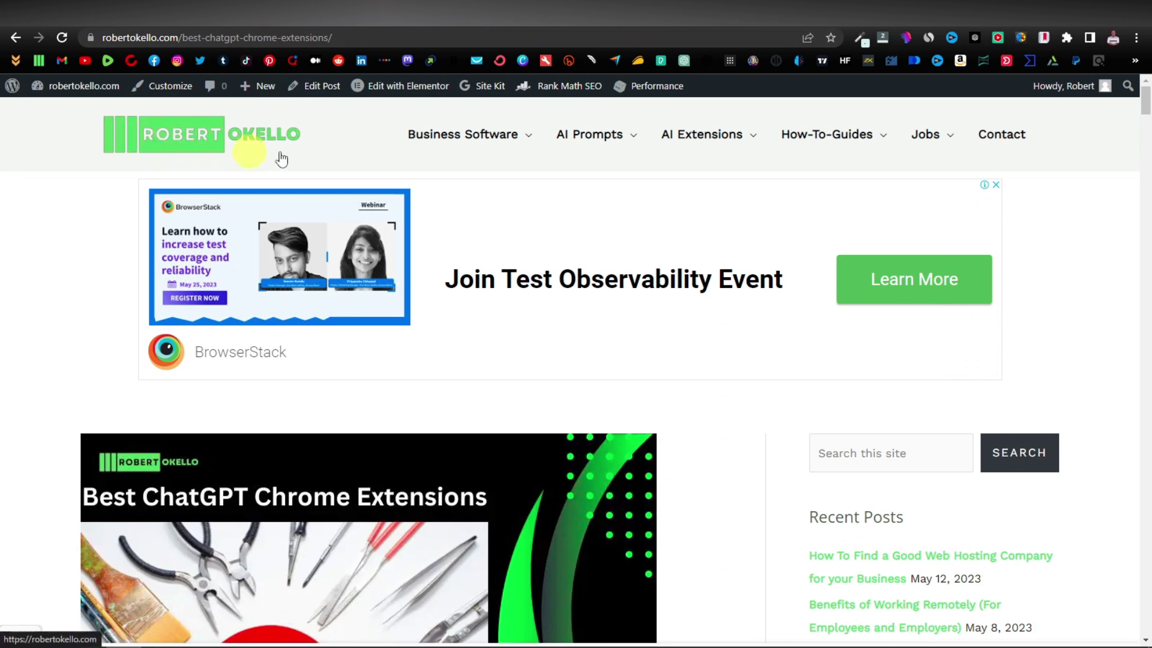
mouse_move(693, 159)
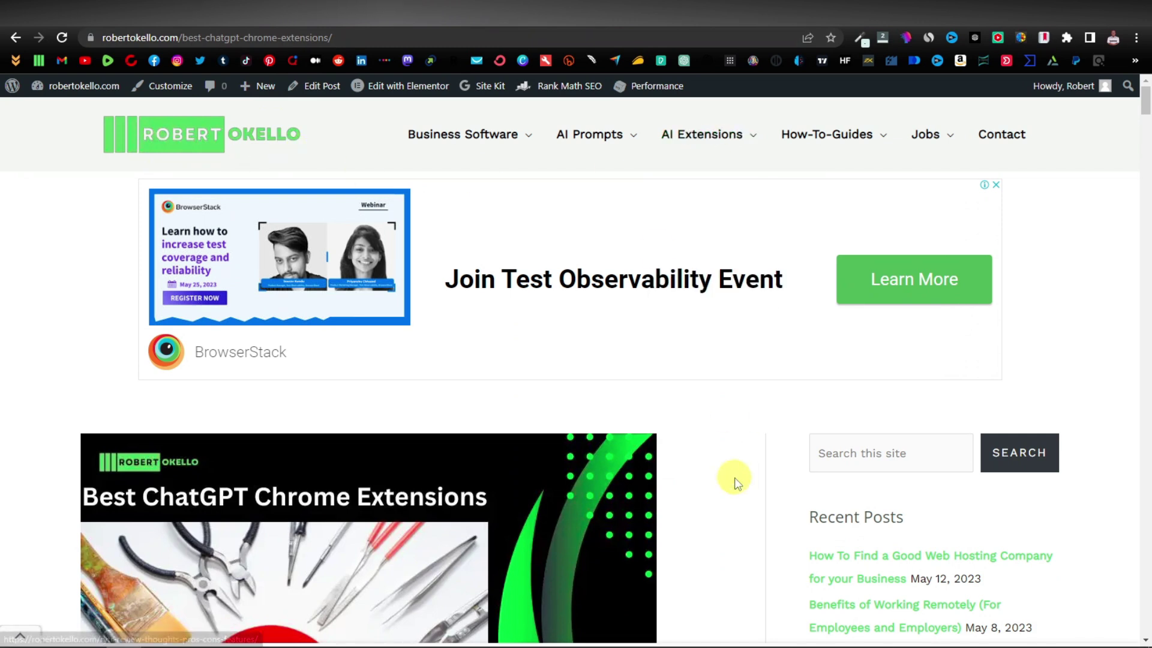
scroll(700, 278, down, 20)
scroll(687, 288, down, 10)
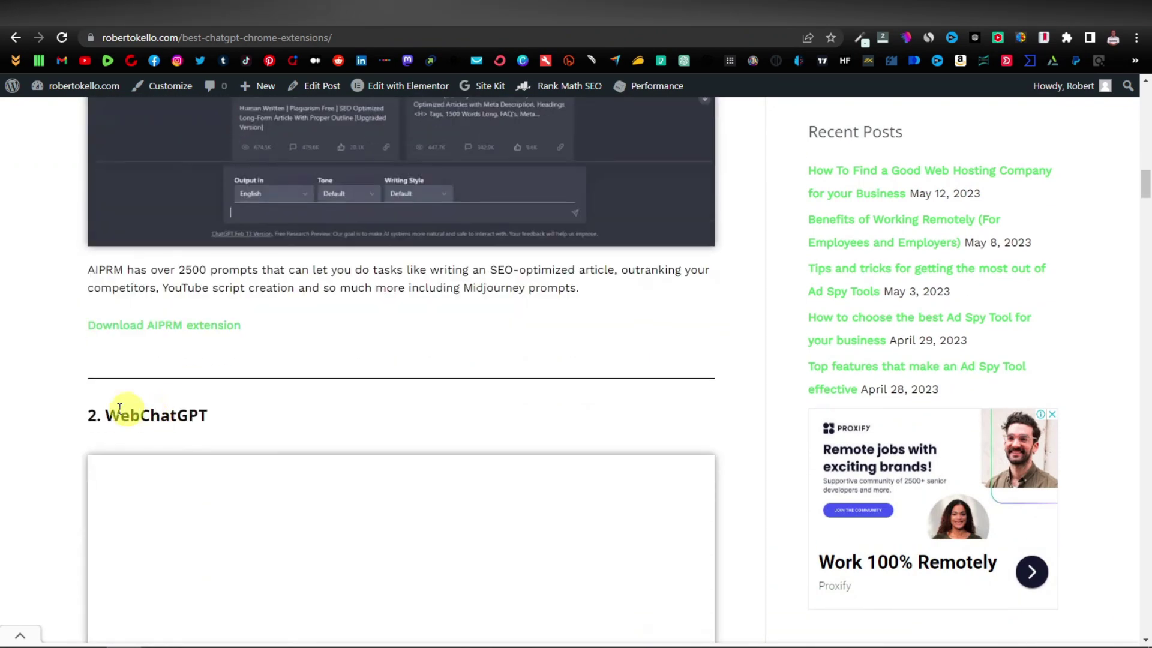
drag(82, 329, 254, 330)
click(252, 333)
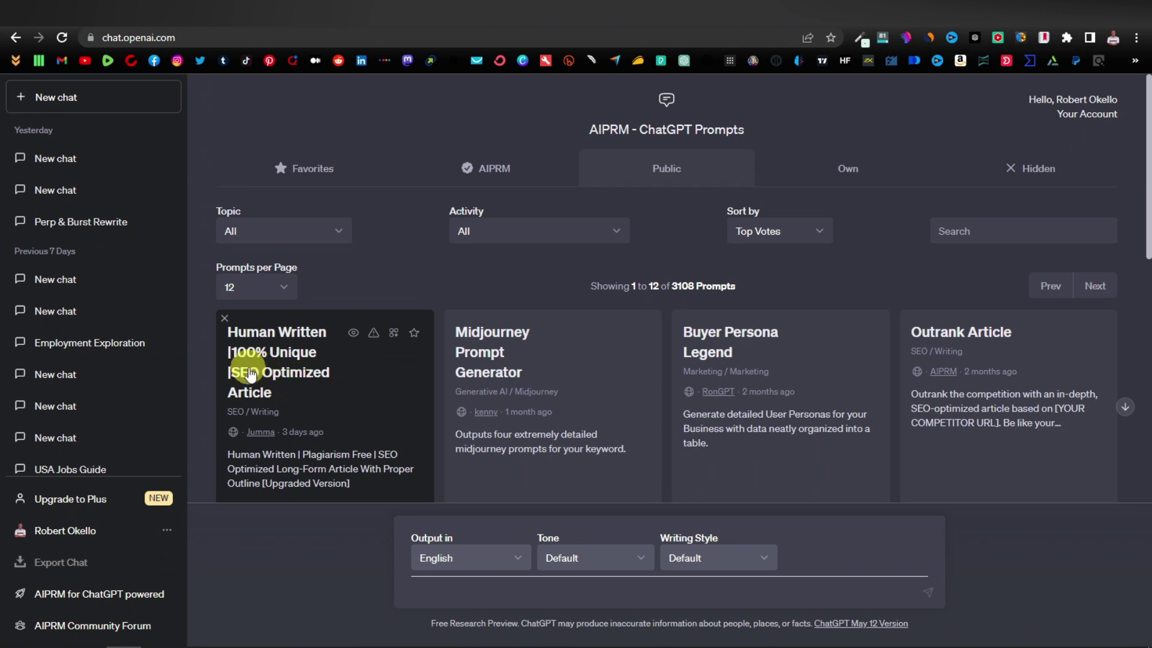
- In ChatGPT, run the "Human Written |100% Unique |SEO Optimized Article" prompt with the copied title "How to Start an Online Business in 2023"
click(362, 404)
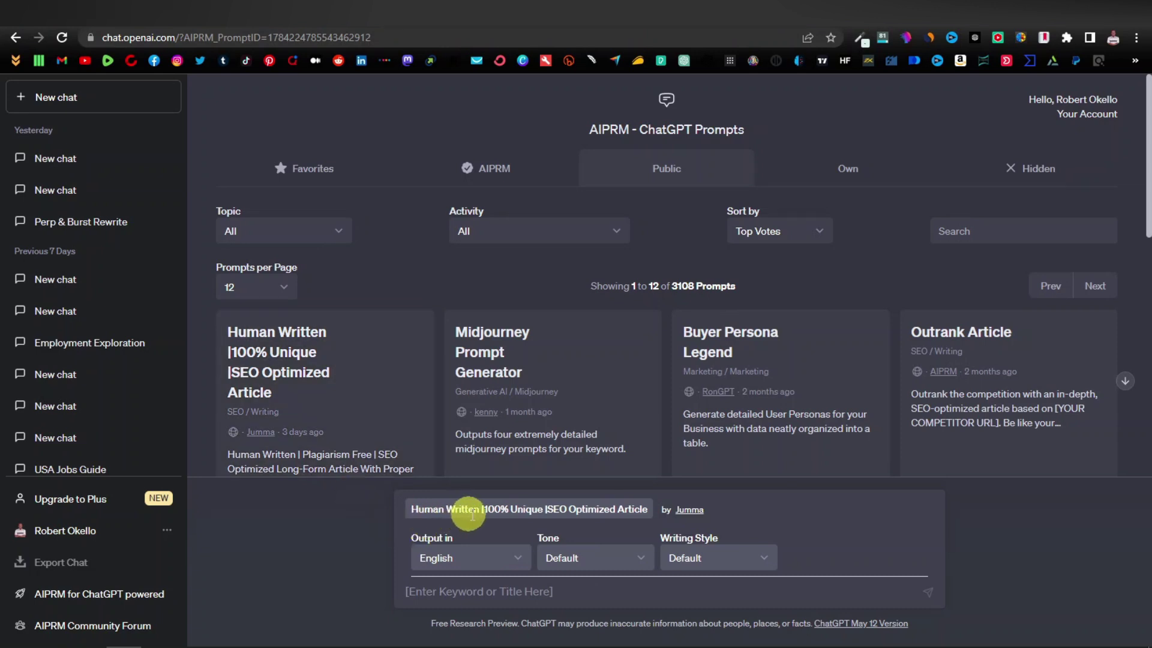
right_click(468, 596)
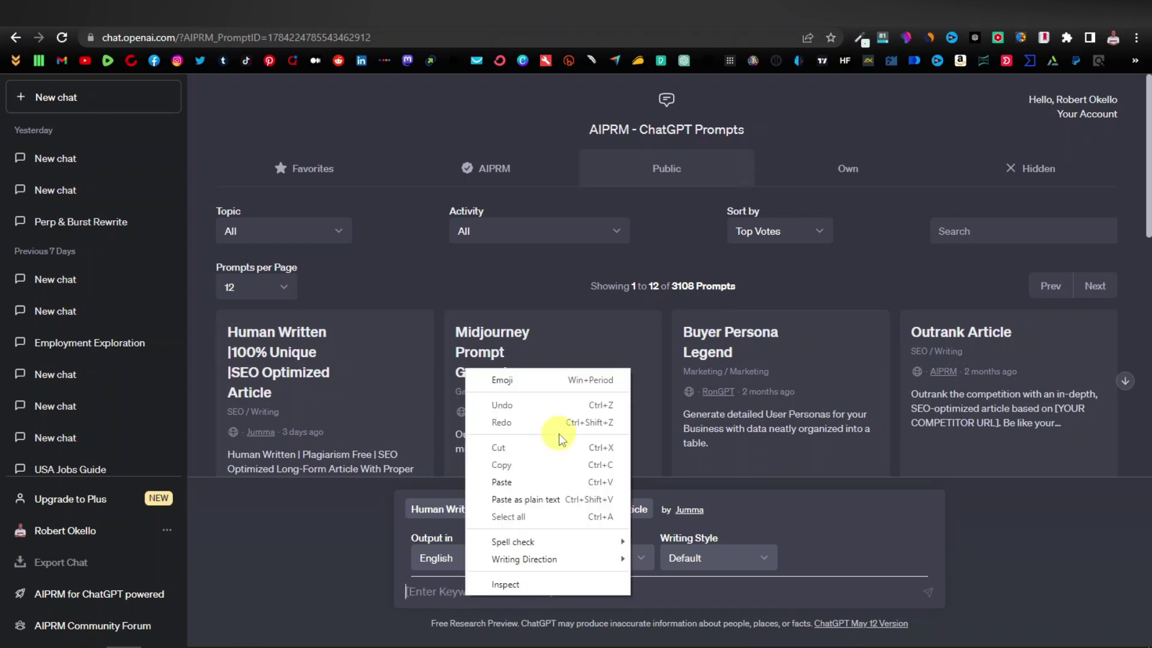
click(517, 483)
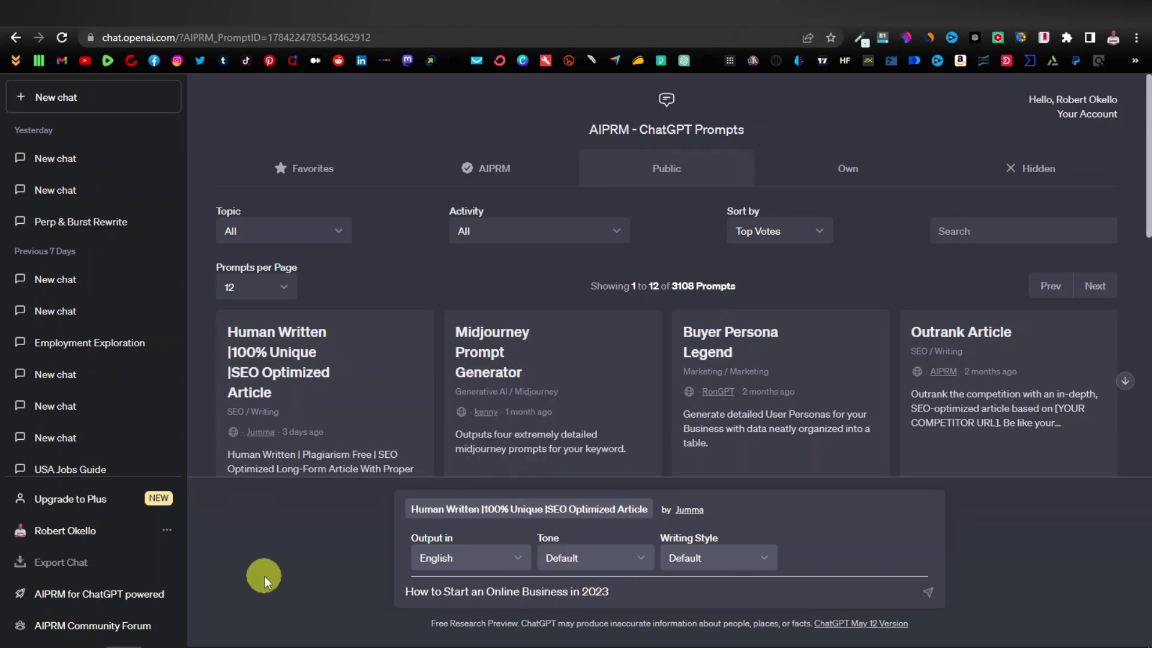
key(Return)
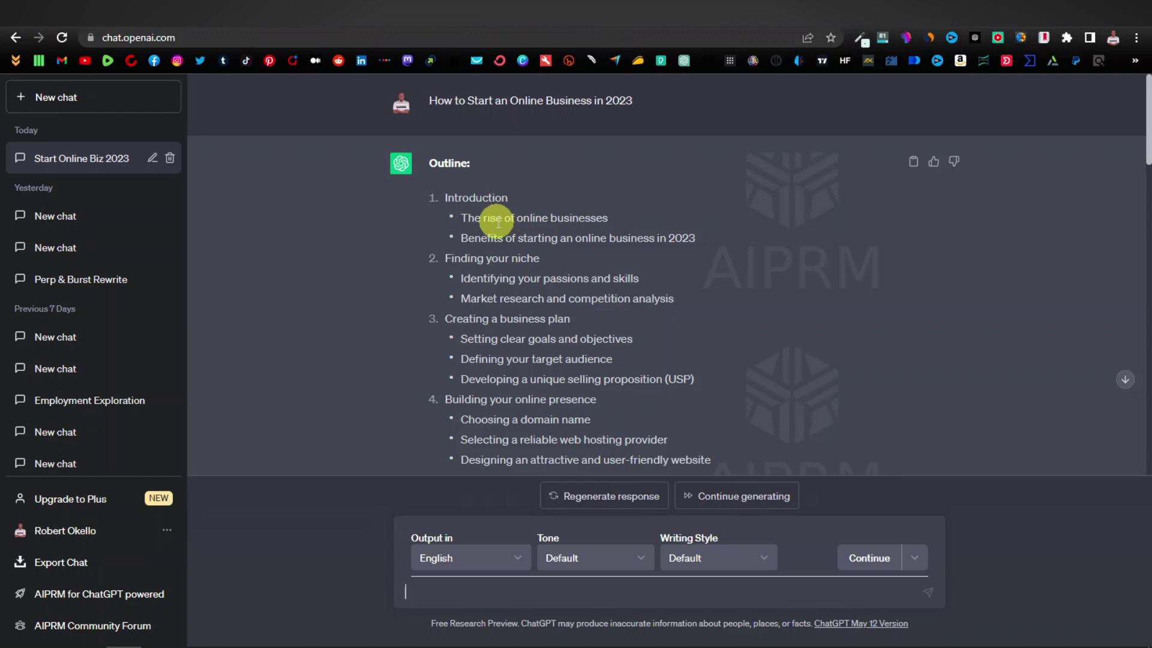
- Review the generated article outline from the introduction through the conclusion
scroll(498, 223, down, 1)
scroll(516, 201, down, 1)
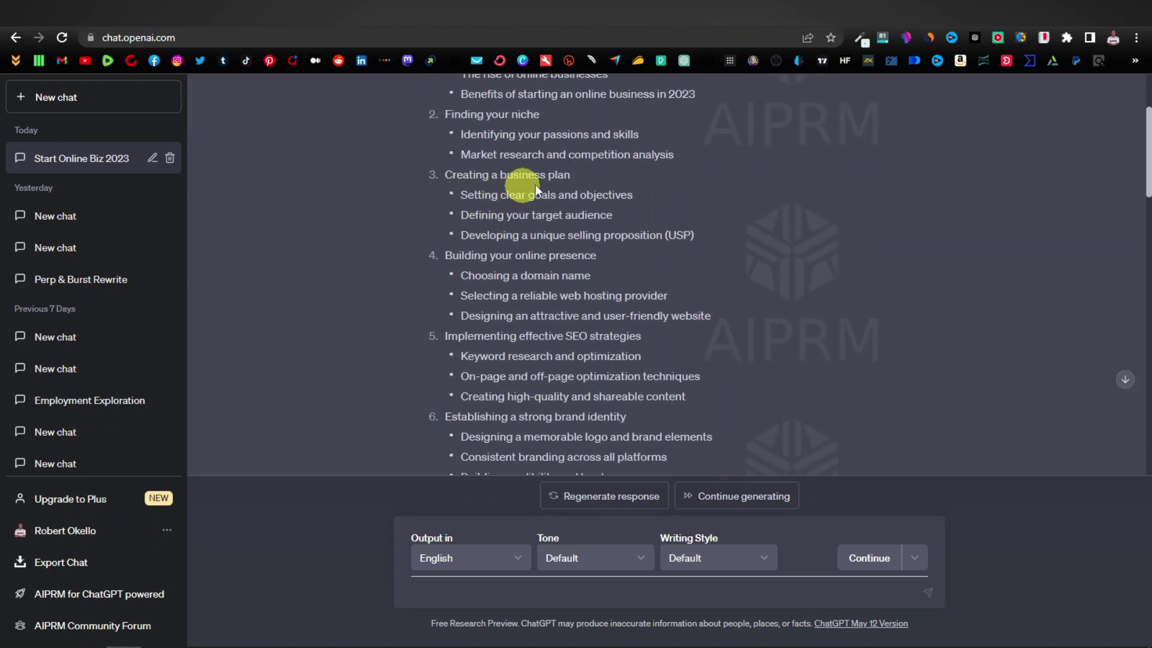
scroll(539, 265, down, 1)
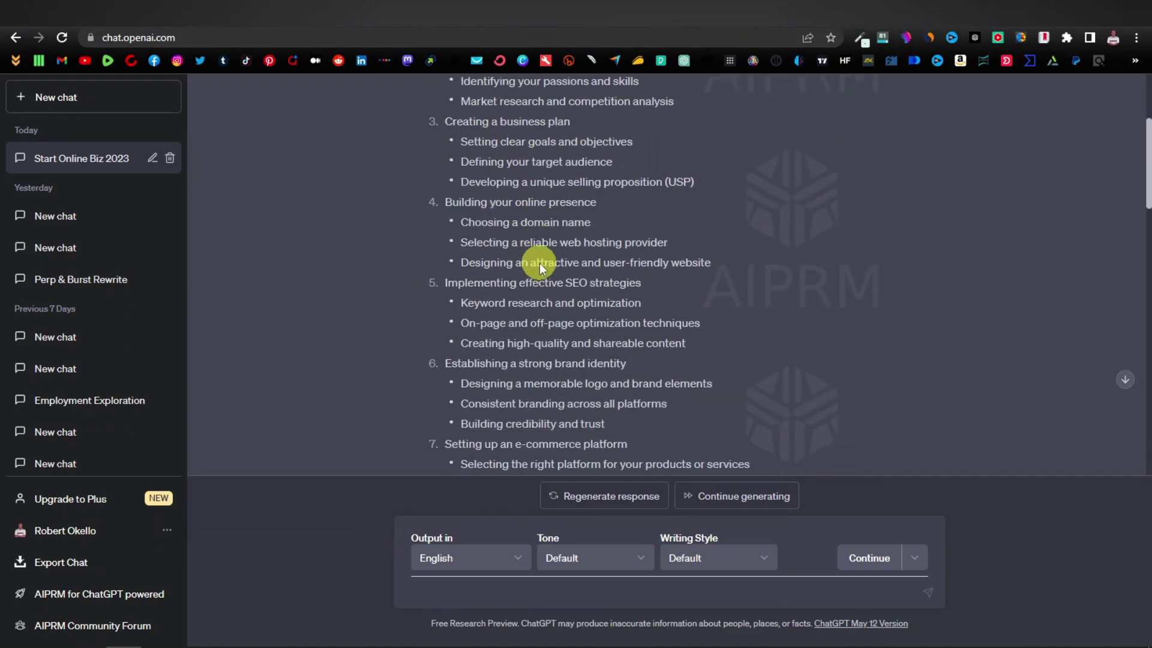
scroll(483, 269, down, 2)
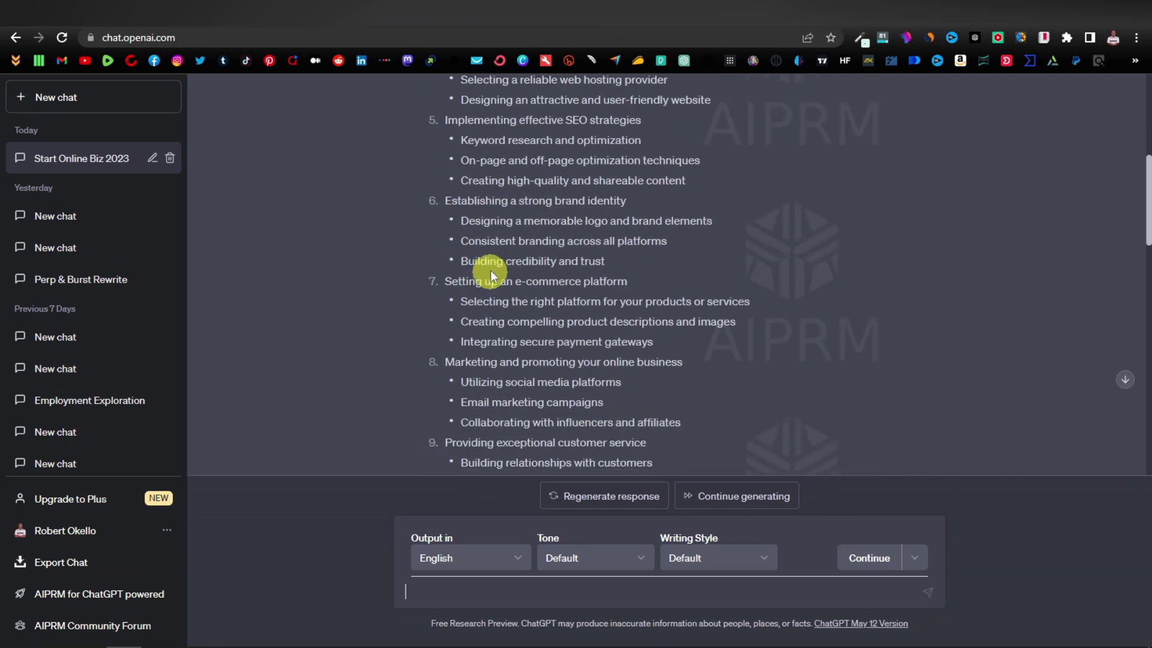
scroll(488, 182, down, 1)
scroll(494, 181, down, 3)
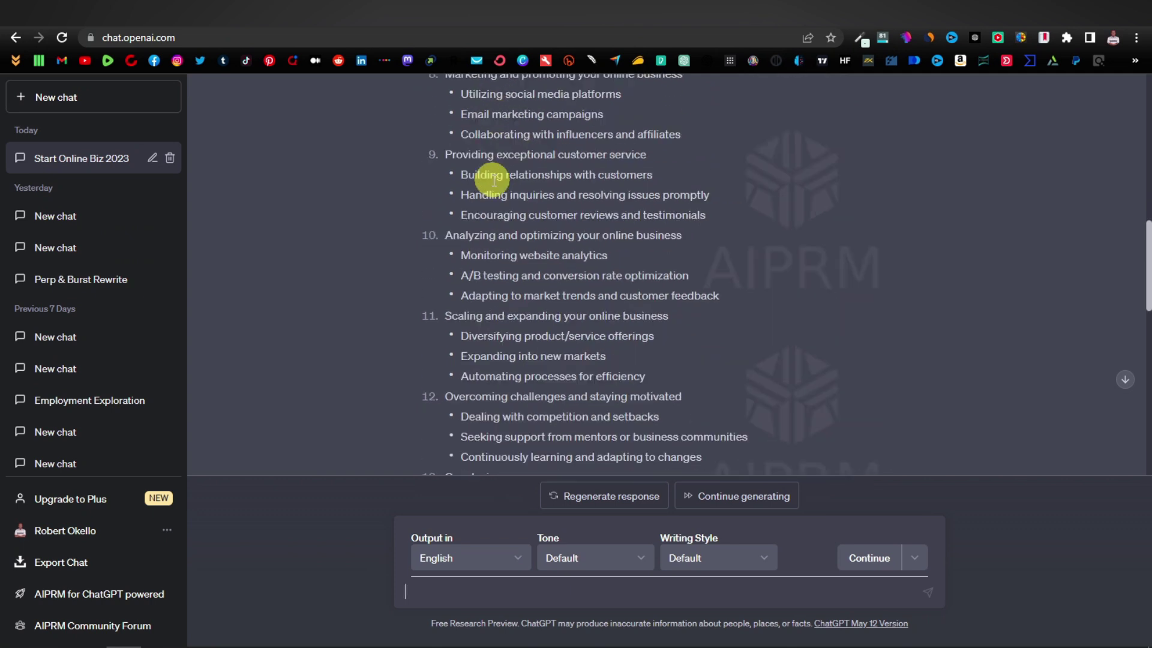
scroll(489, 198, down, 2)
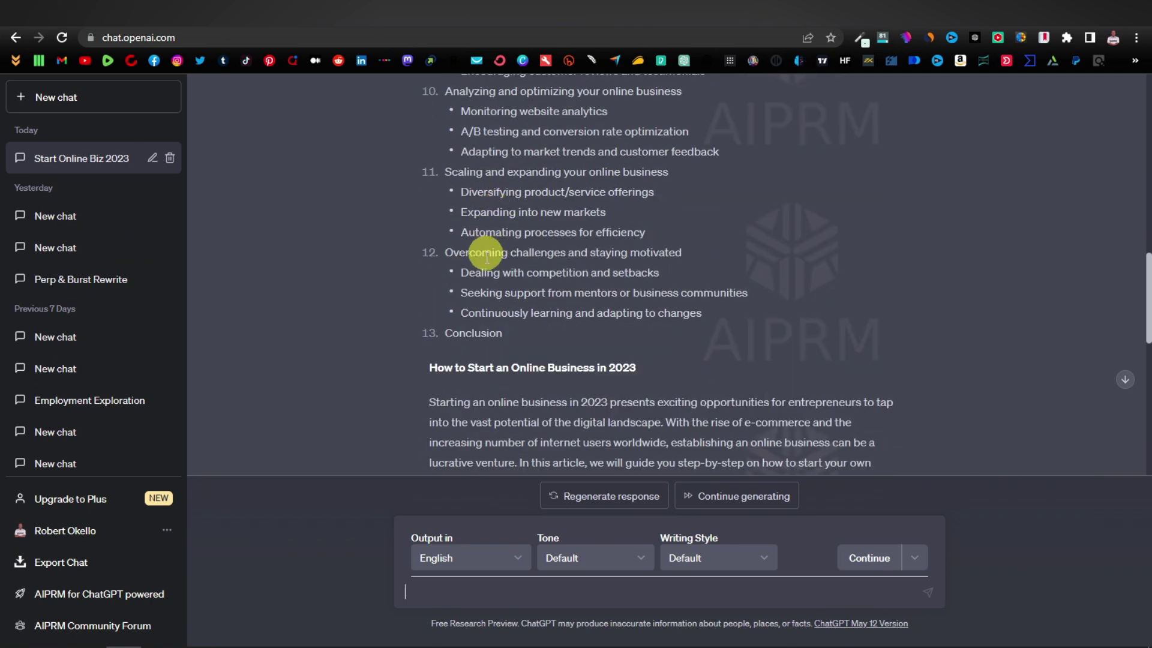
scroll(534, 336, up, 10)
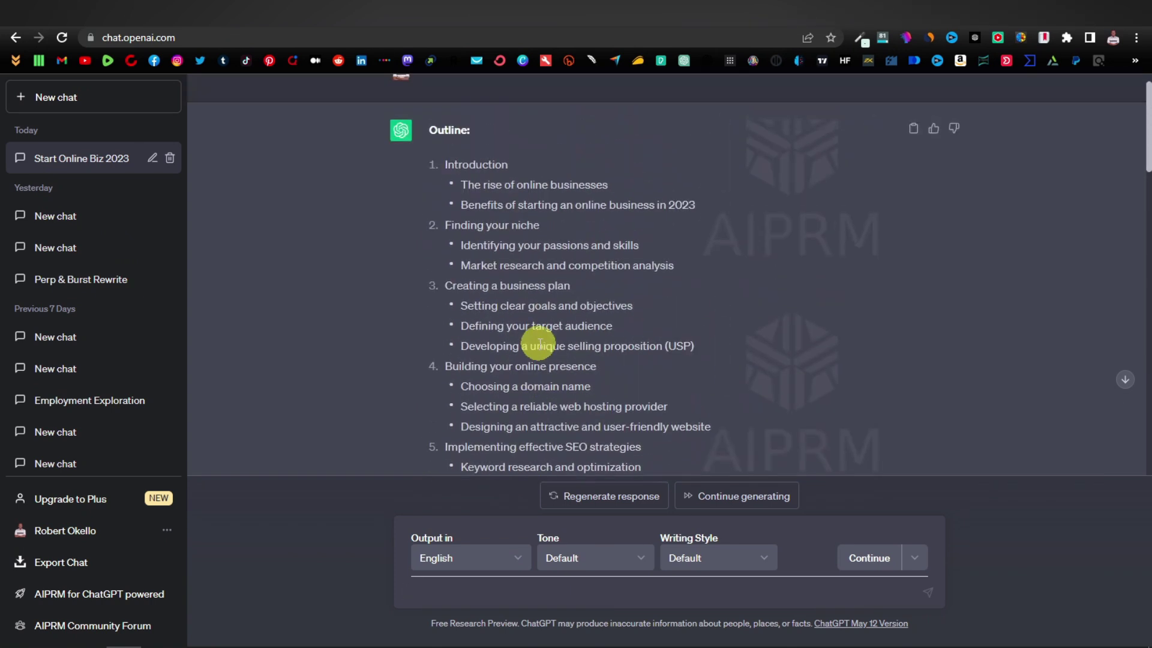
scroll(539, 343, up, 1)
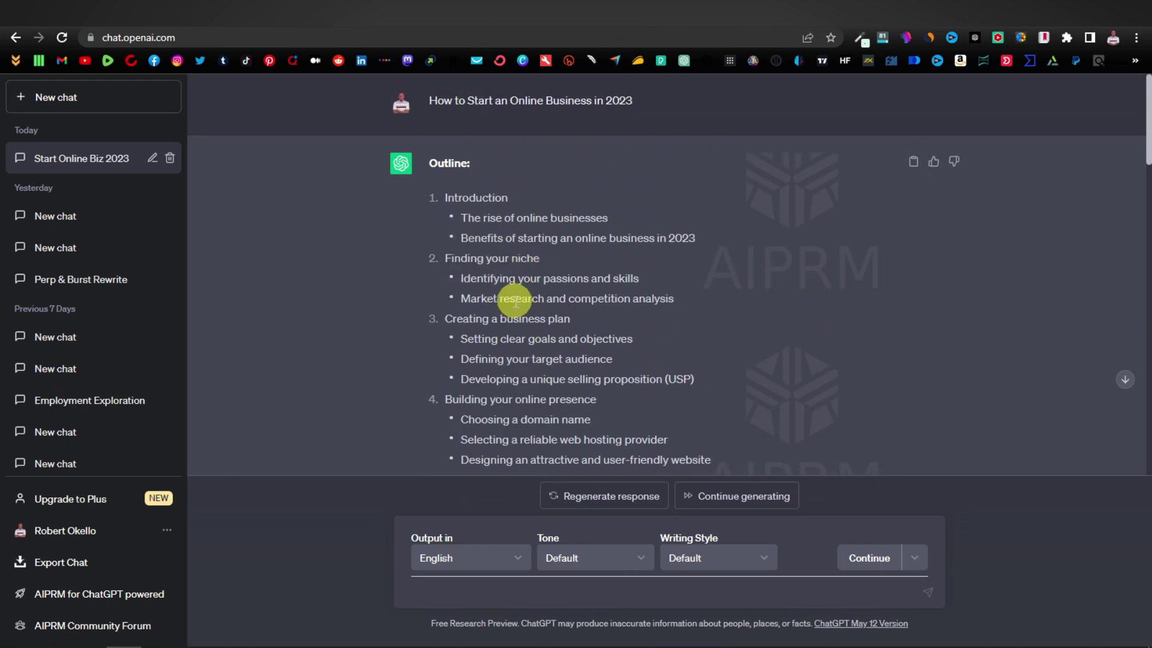
- Read the article text below the outline to where it breaks off in section 4, and have ChatGPT continue writing
scroll(515, 302, down, 10)
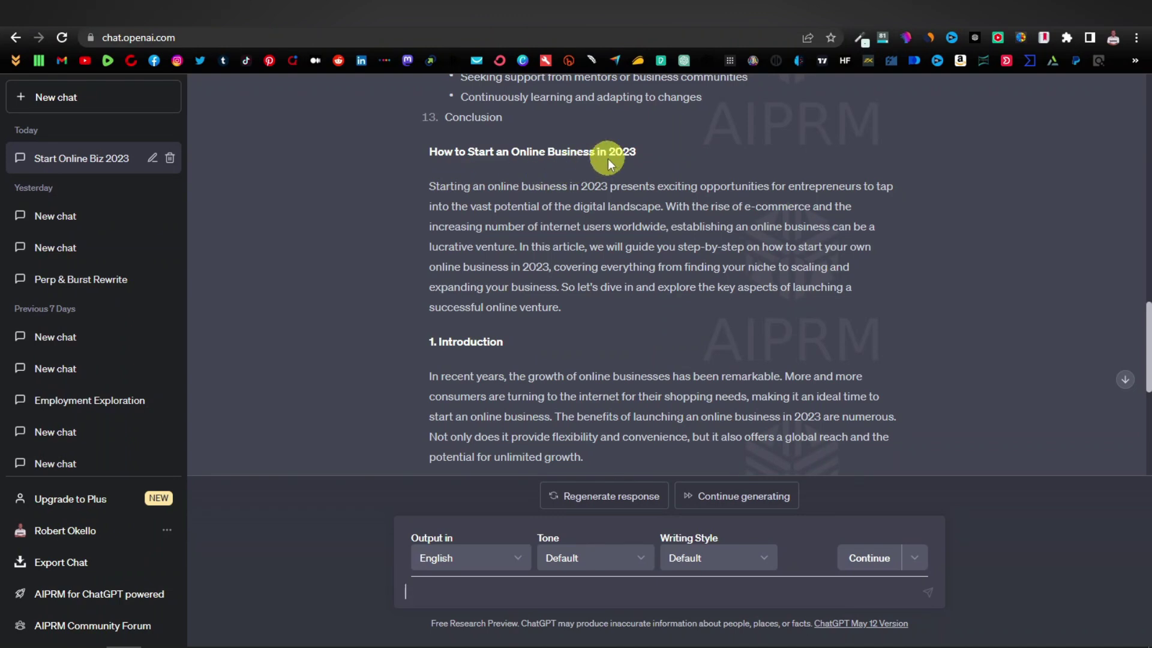
scroll(485, 345, down, 2)
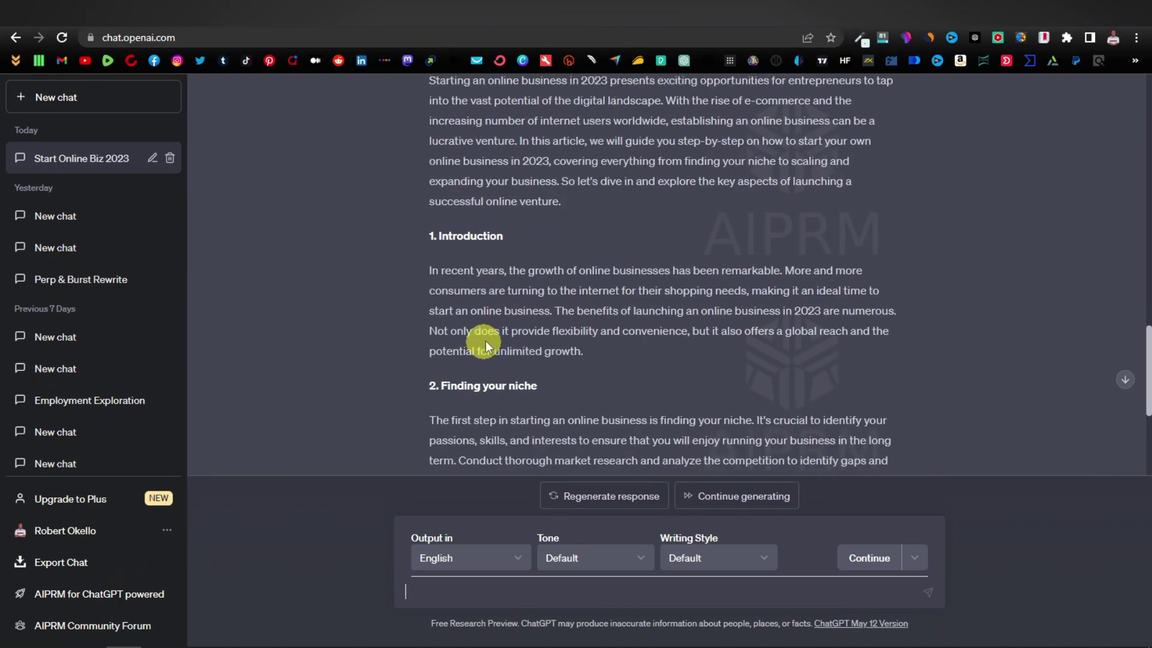
scroll(480, 300, down, 1)
scroll(510, 289, down, 1)
scroll(522, 312, down, 3)
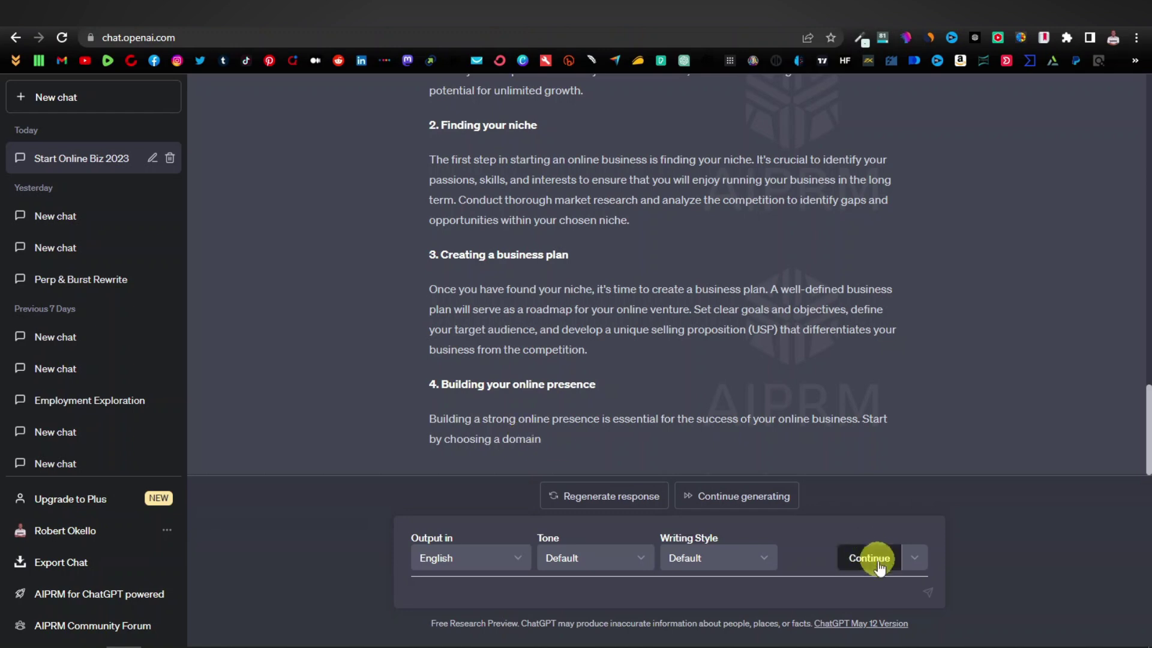
click(871, 560)
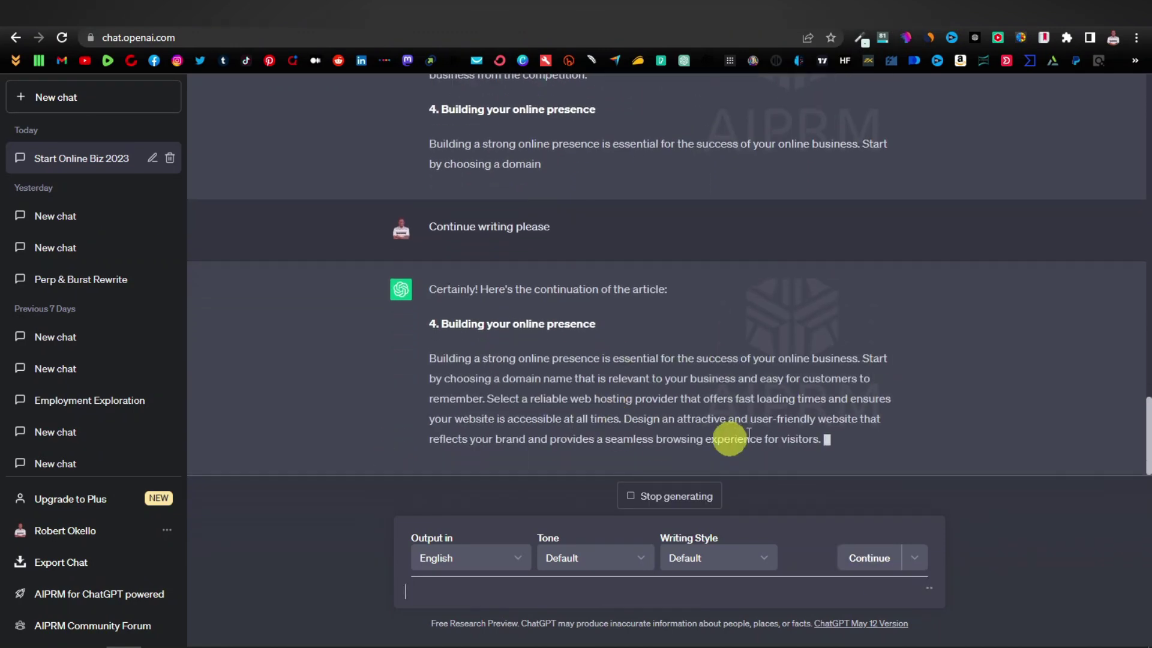
- Copy the generated article from its opening paragraph through section 3, "Creating a business plan", into the WordPress post
scroll(656, 389, up, 15)
scroll(656, 388, up, 10)
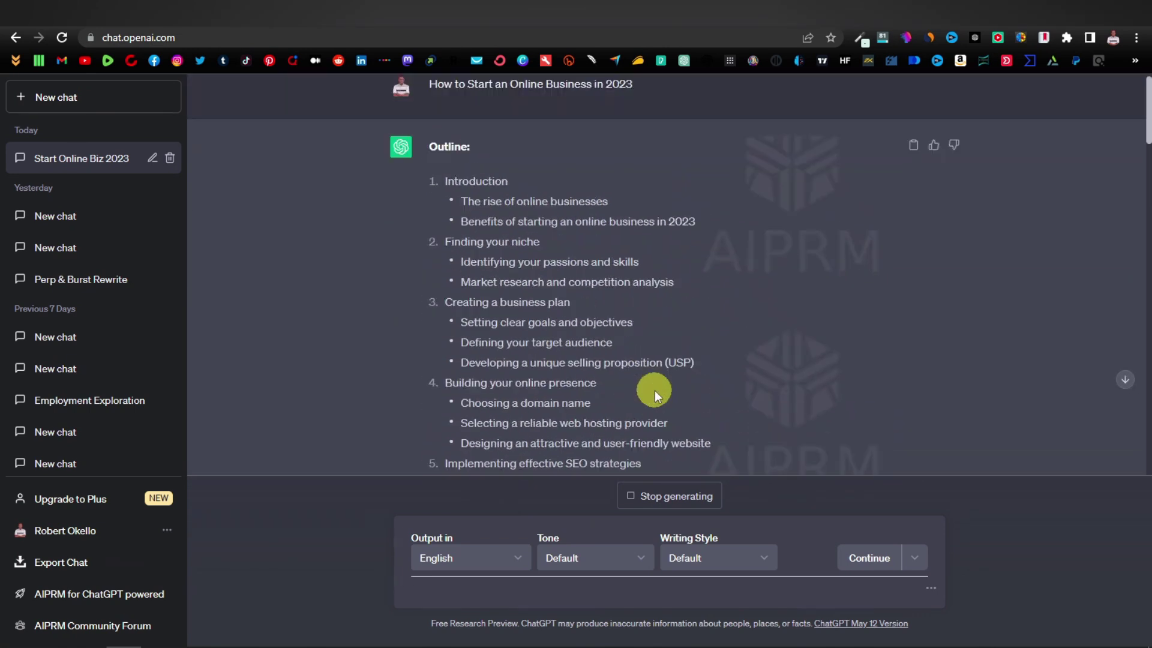
scroll(506, 291, down, 15)
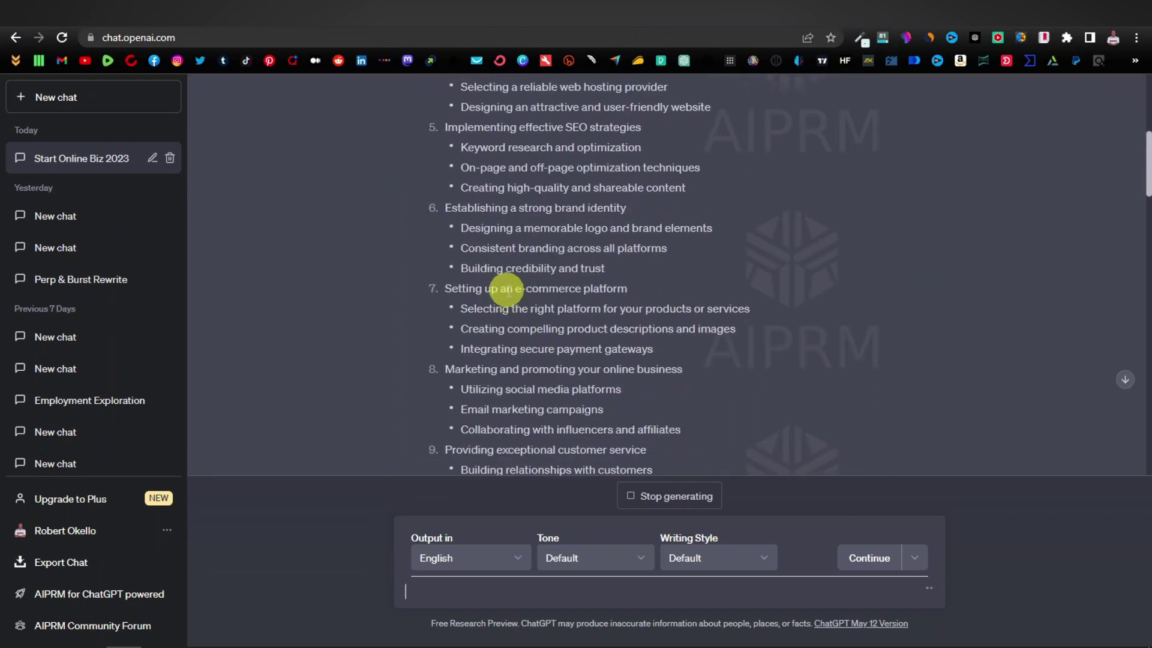
scroll(507, 291, down, 2)
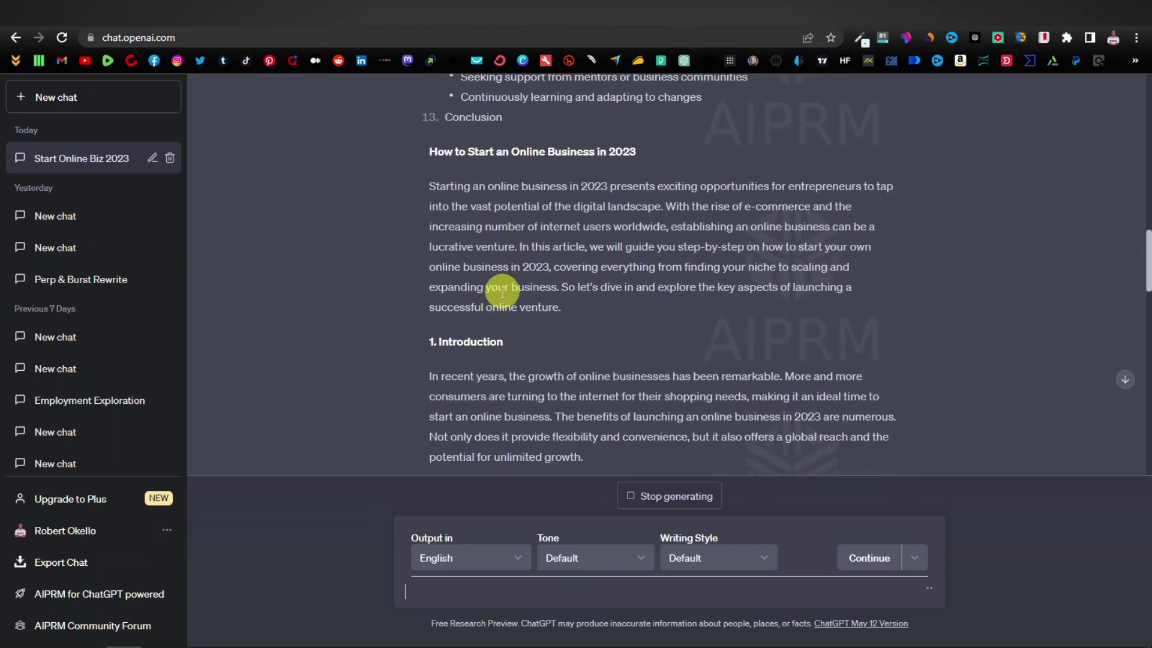
drag(424, 185, 643, 358)
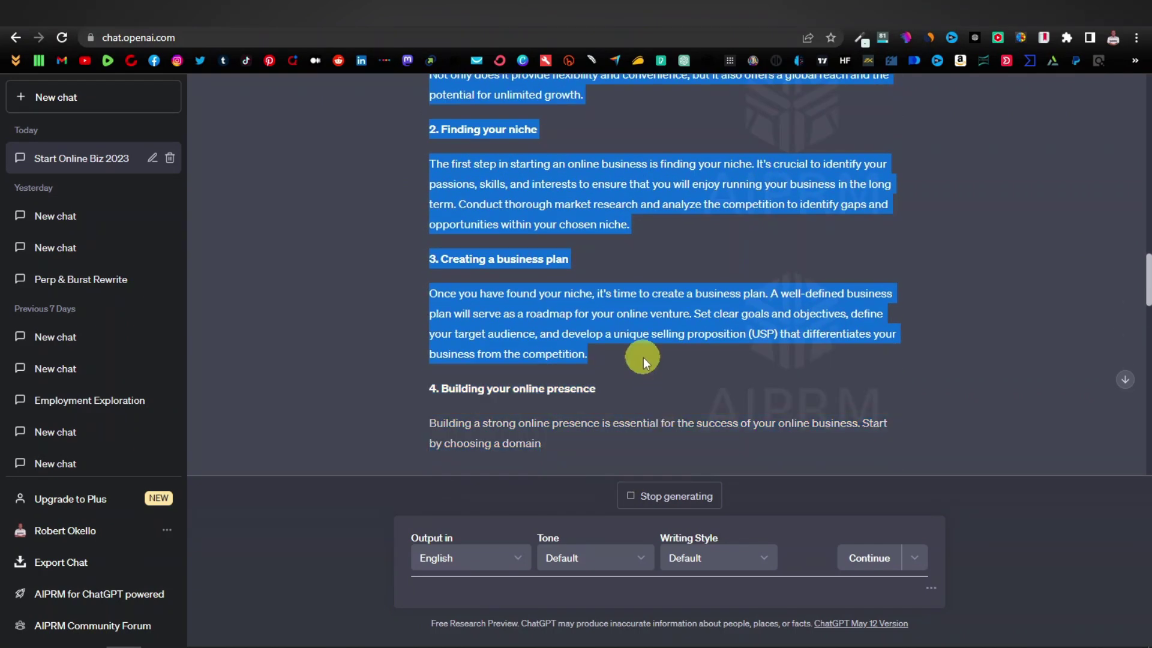
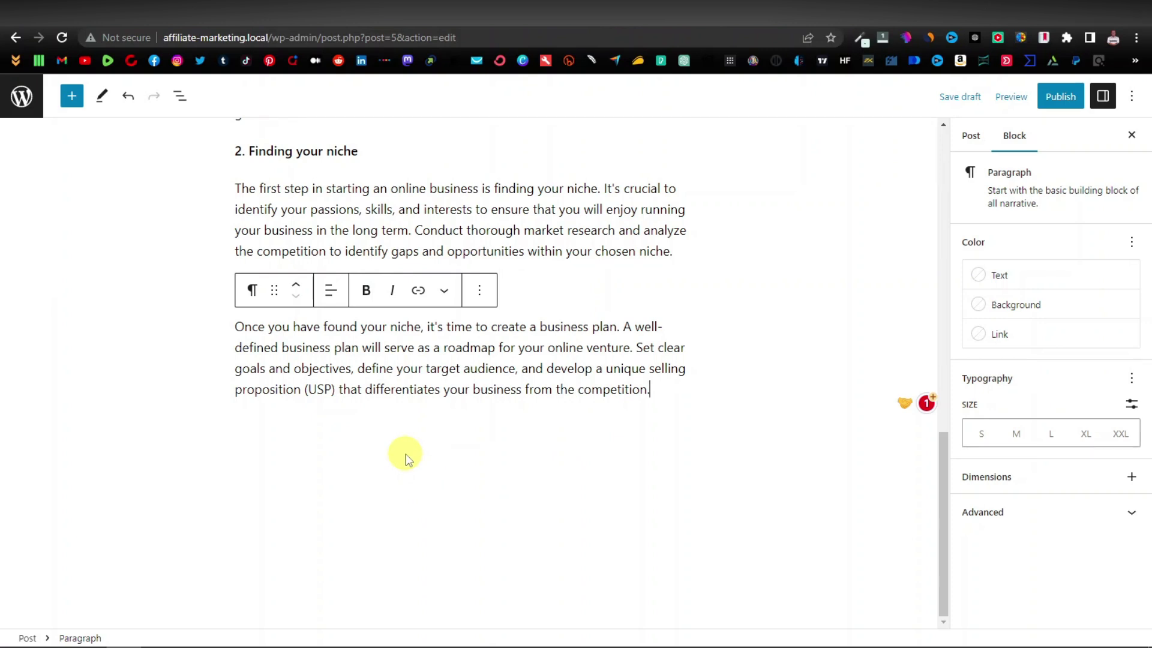
- Add an empty Image block below the section 3 paragraph of the post
key(Return)
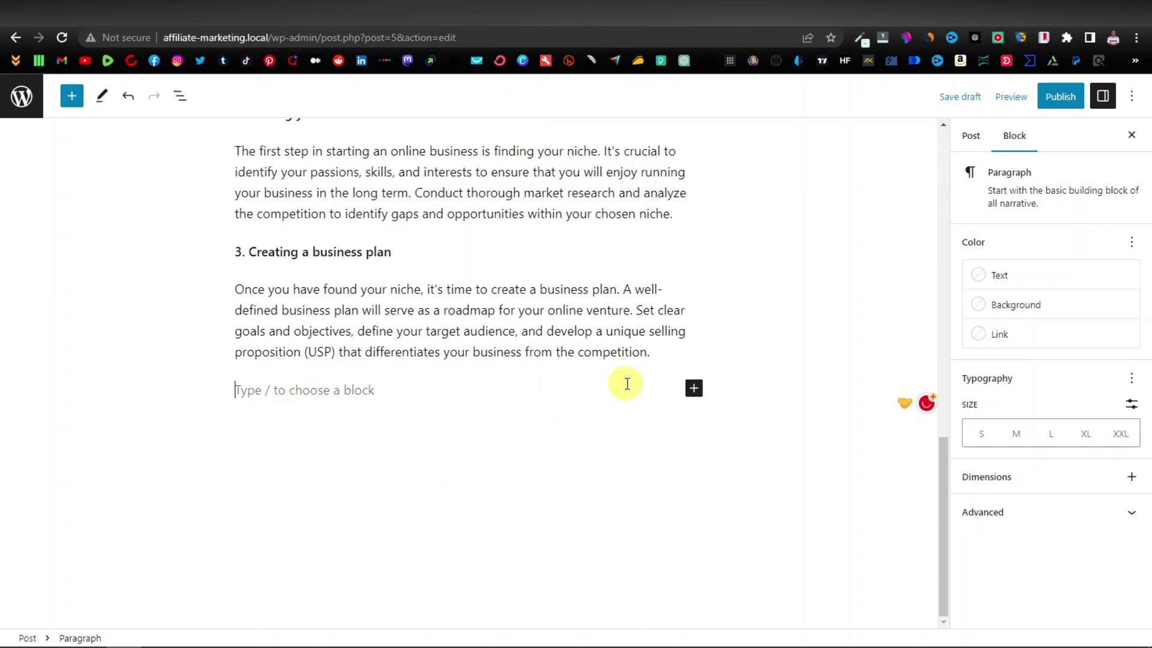
click(694, 388)
click(811, 498)
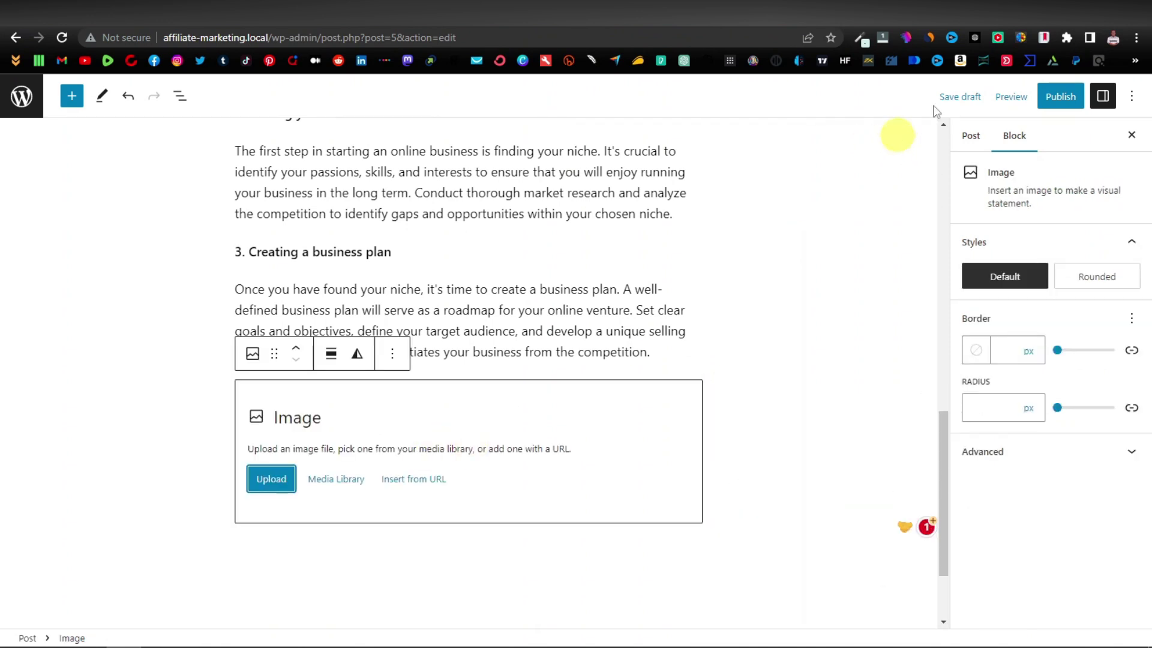
- Search Google Images for "business" in a new tab, filtered to Creative Commons licenses and the Clip Art type
key(ctrl+t)
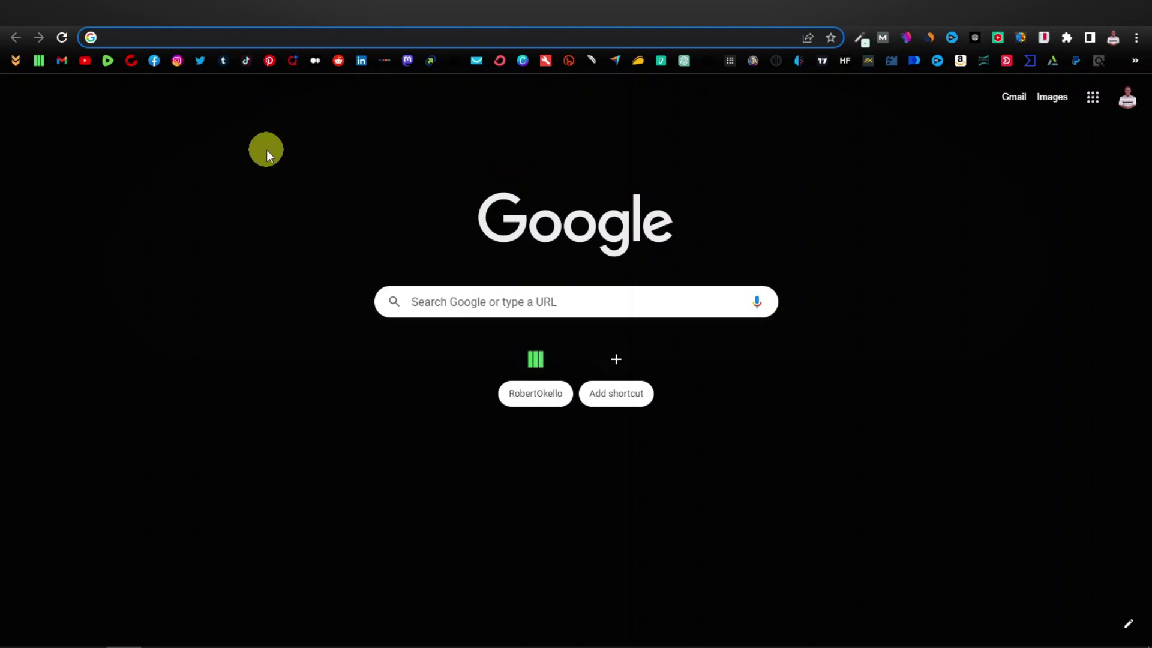
text(business)
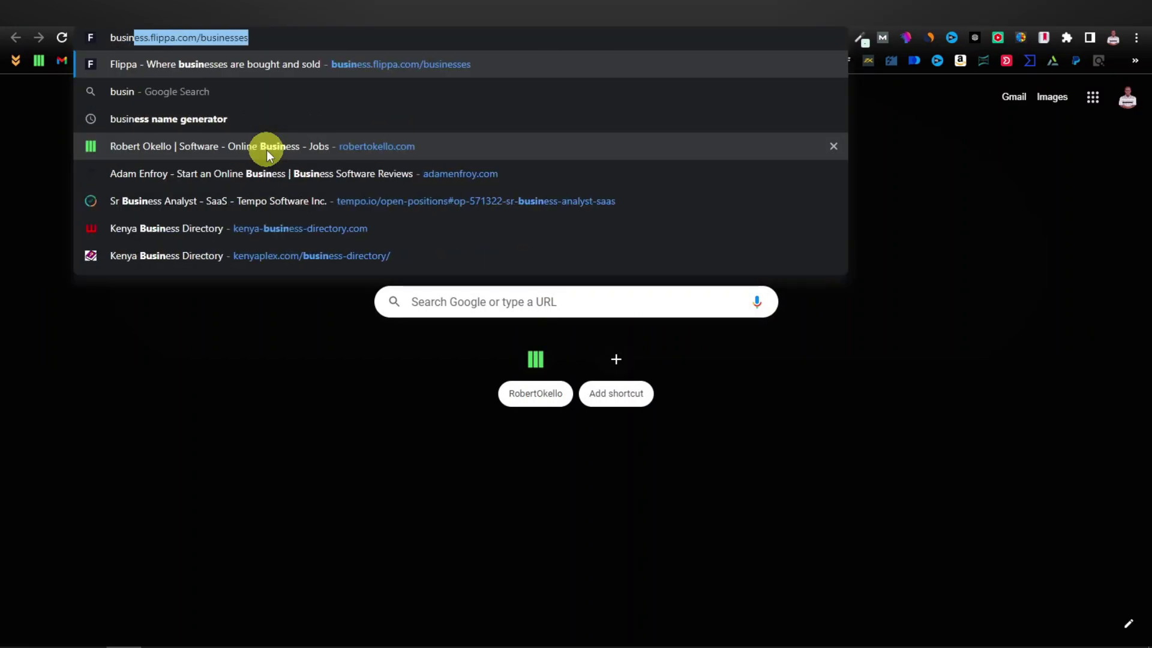
key(Return)
click(273, 155)
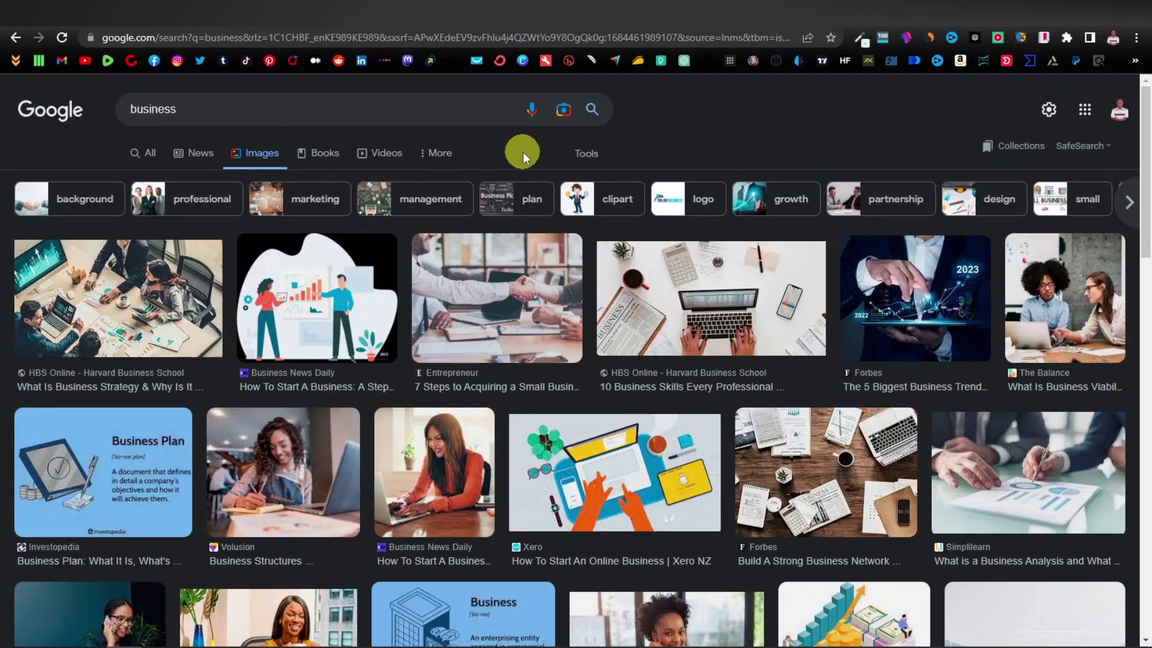
click(593, 158)
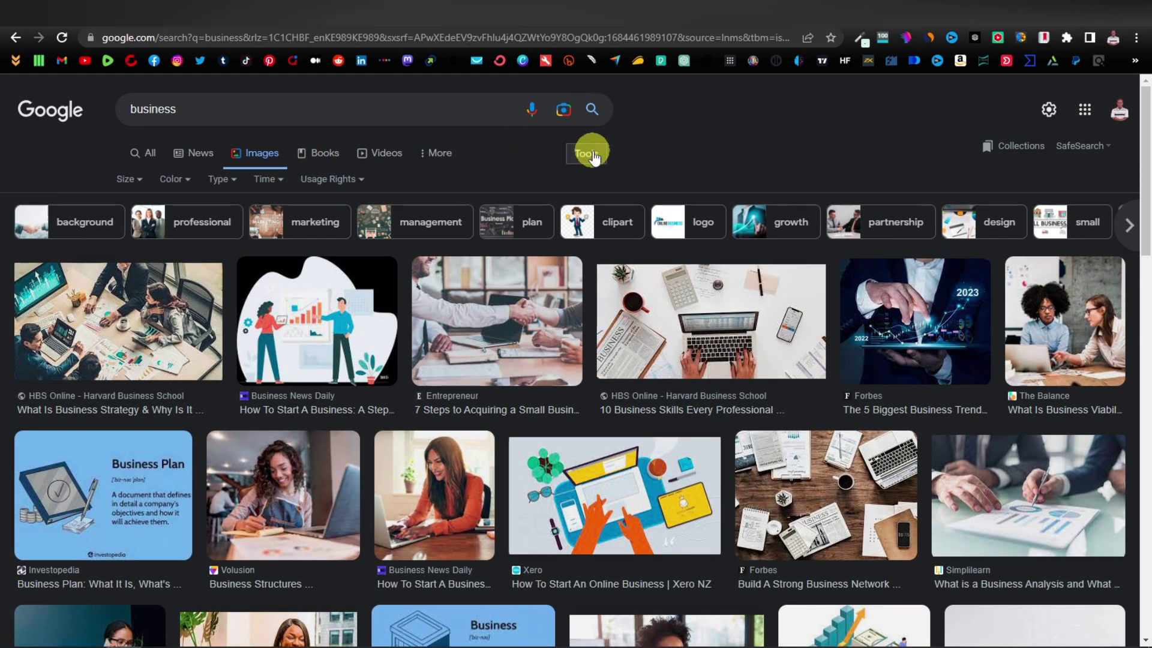
click(359, 188)
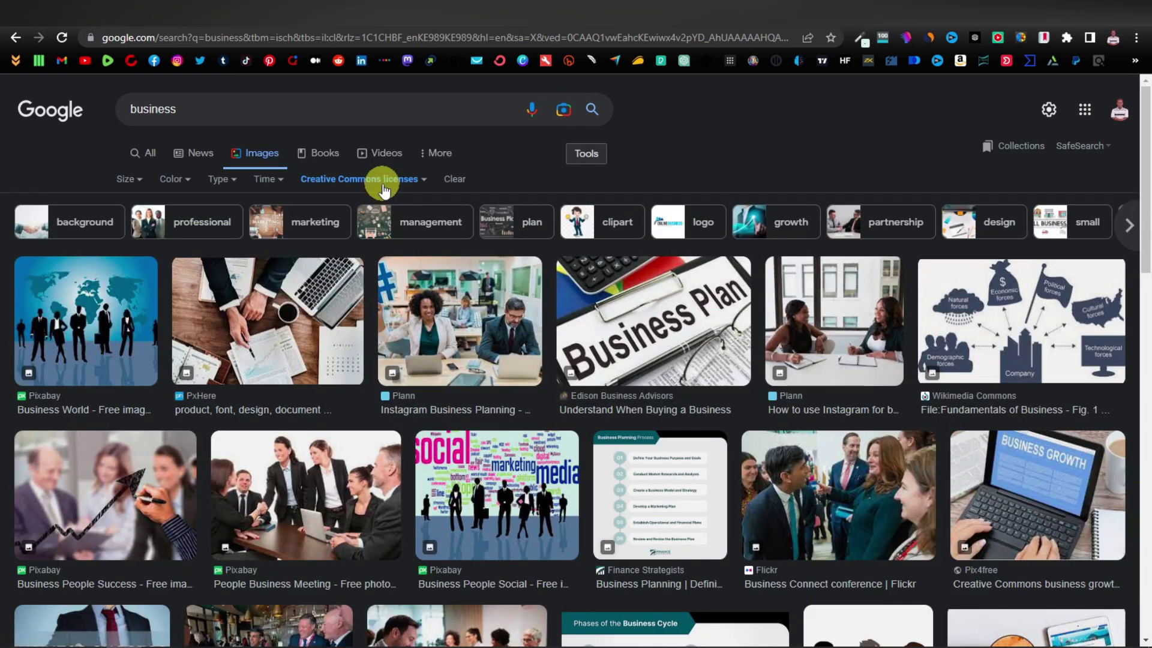
click(233, 185)
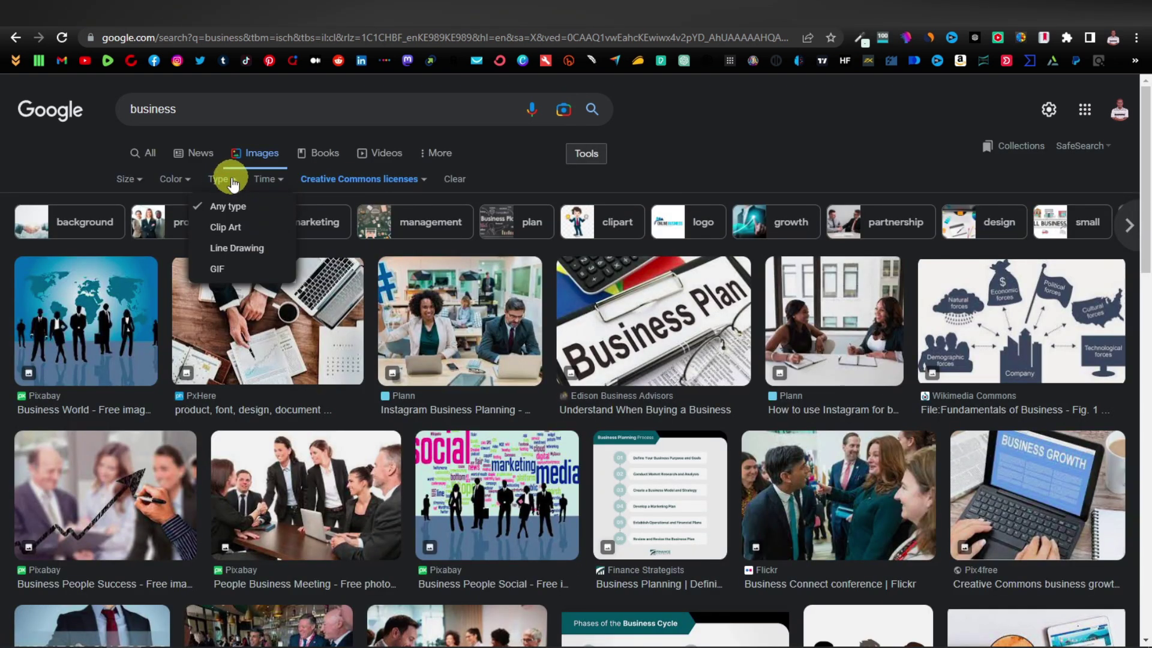
click(227, 231)
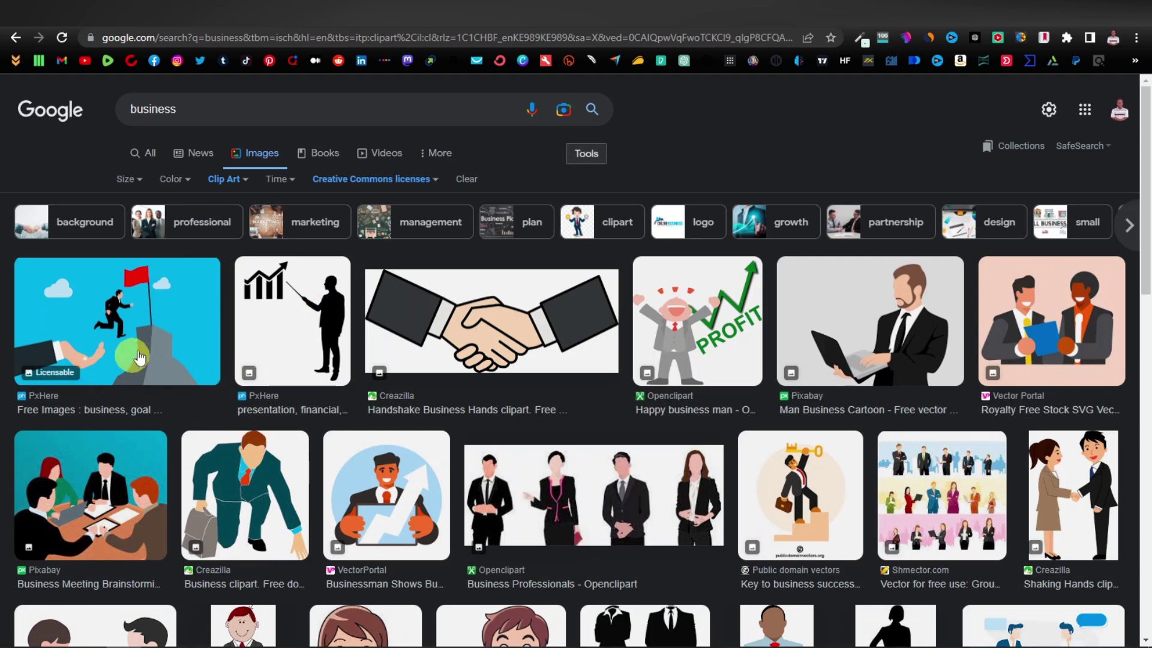
- Save the PxHere clip art of a businessman leaping toward a red flag as download.png in Downloads
click(120, 323)
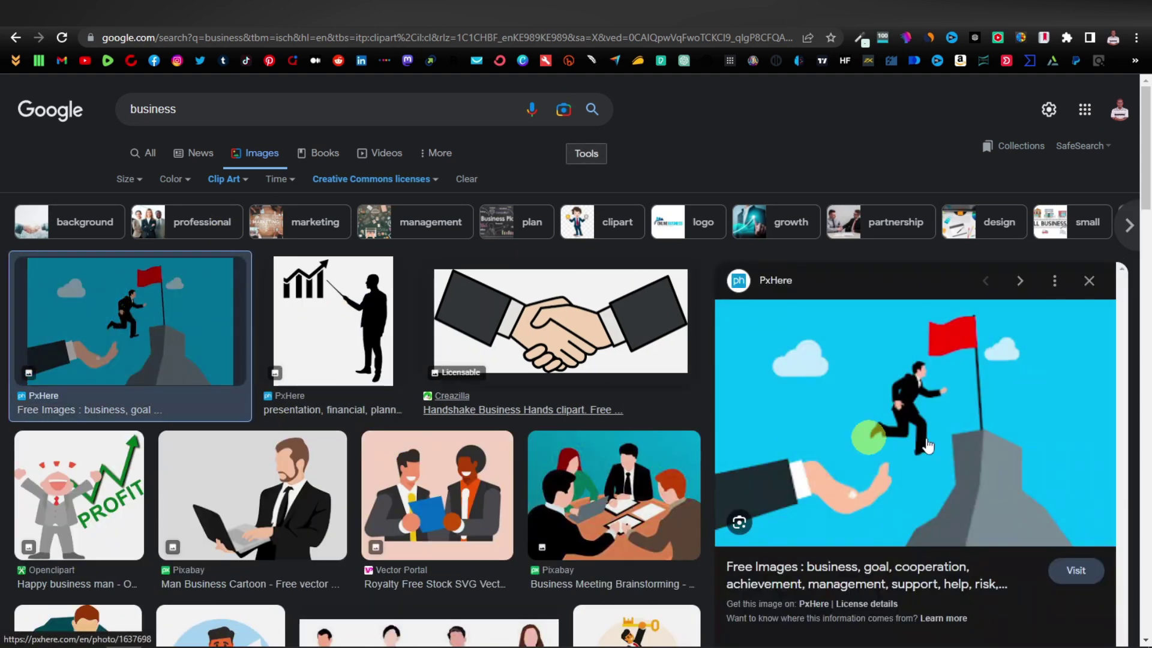
right_click(839, 392)
click(913, 523)
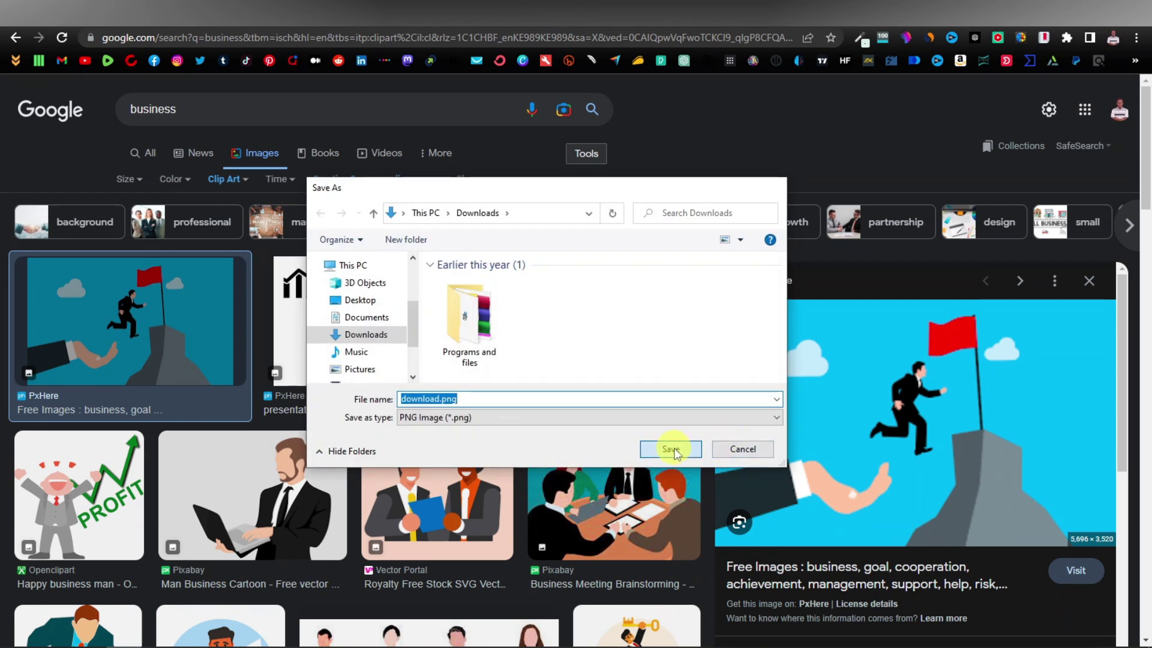
click(671, 449)
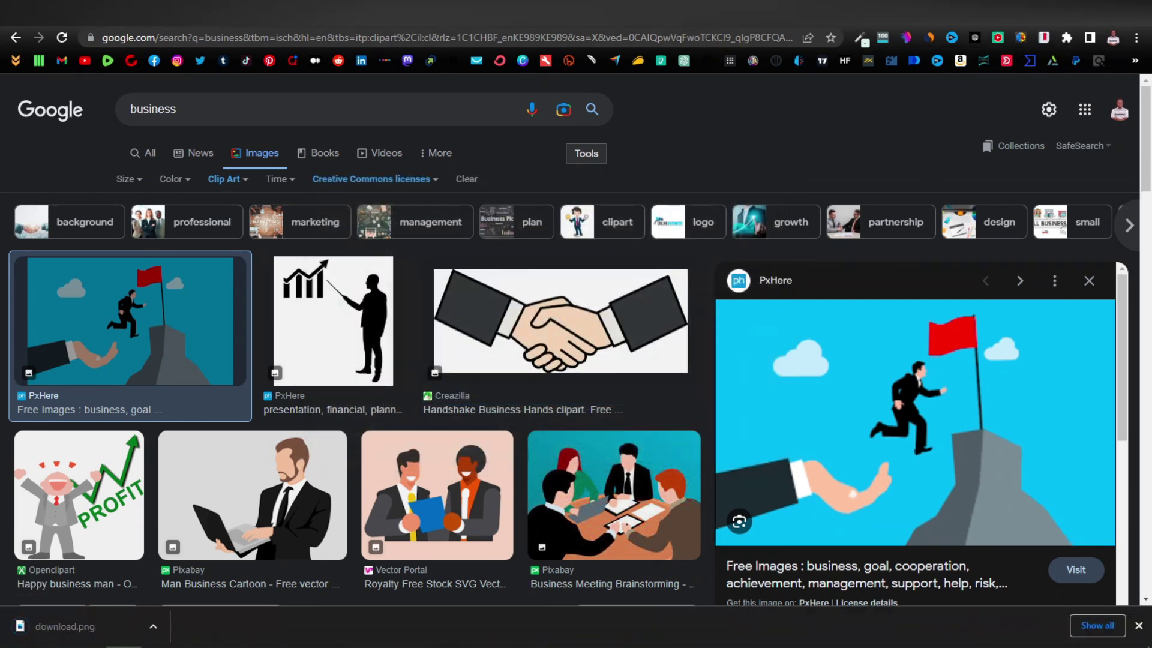
- Return to the WordPress post and place the downloaded download.png into the empty Image block below section 3
key(ctrl+Tab)
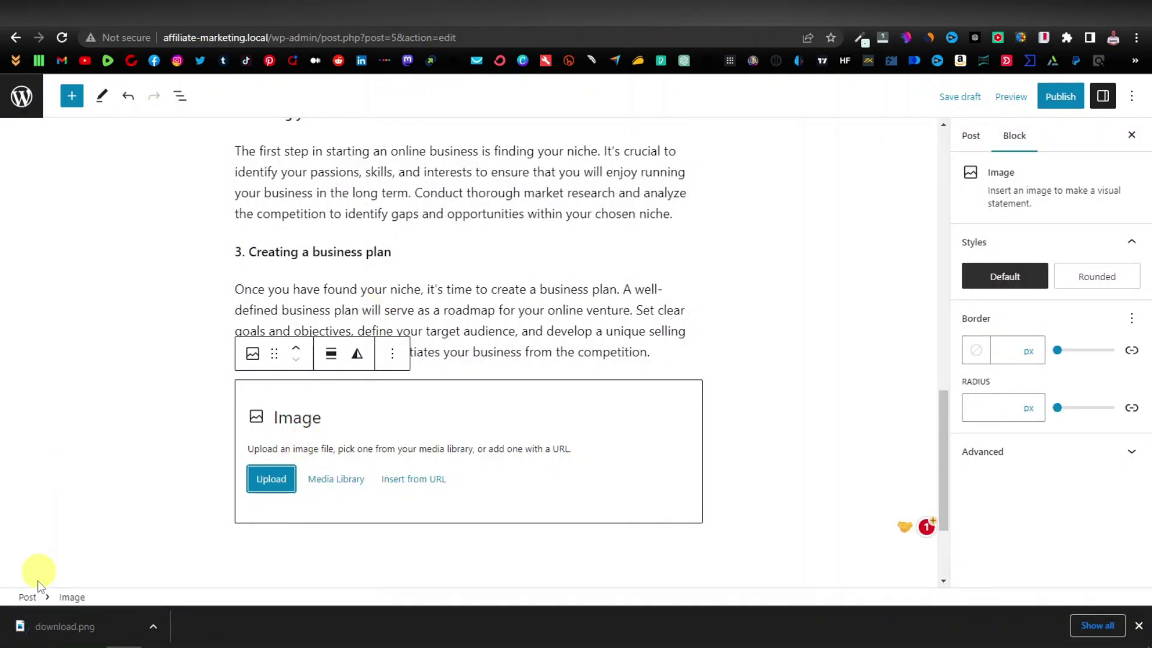
drag(28, 626, 471, 445)
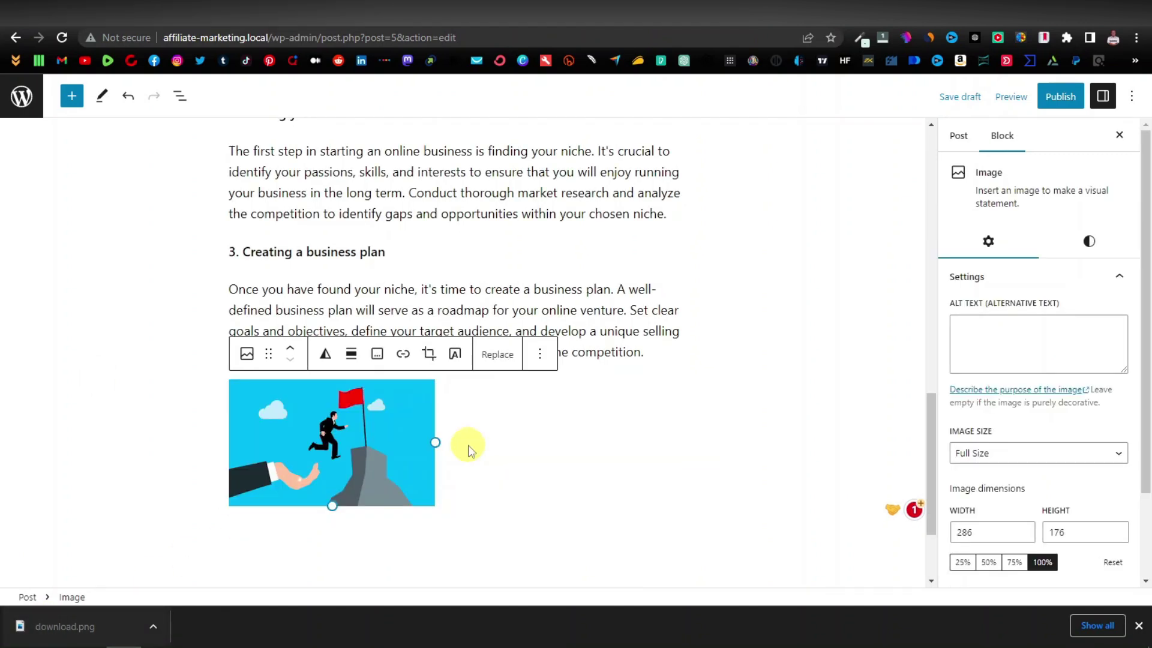
scroll(493, 471, down, 1)
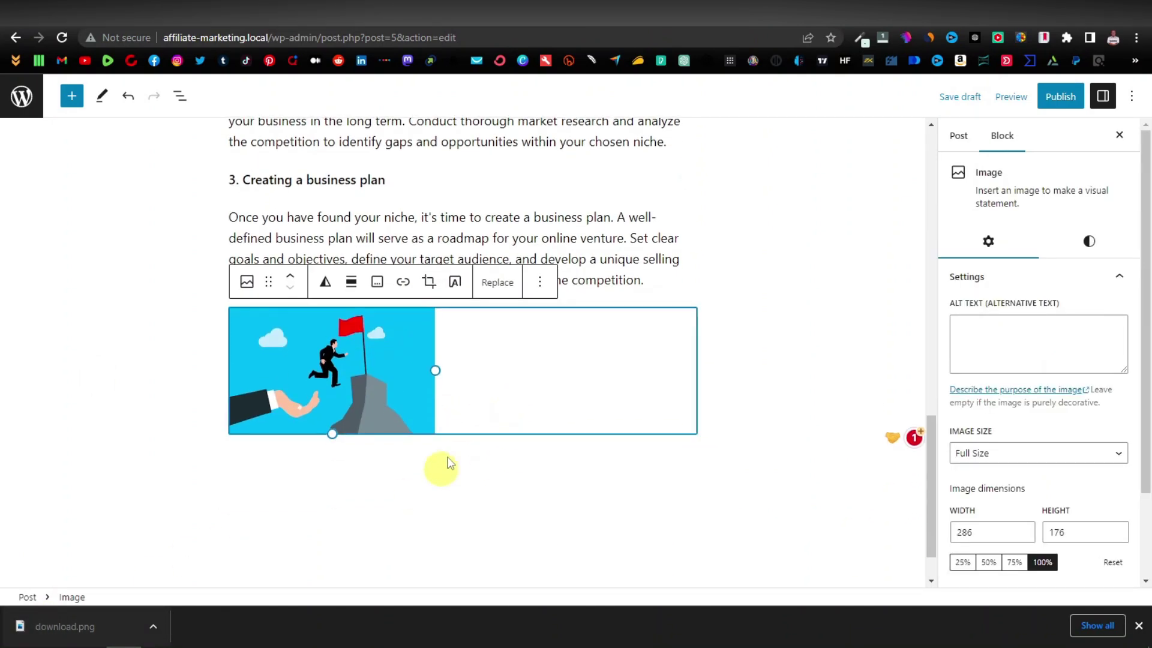
click(497, 495)
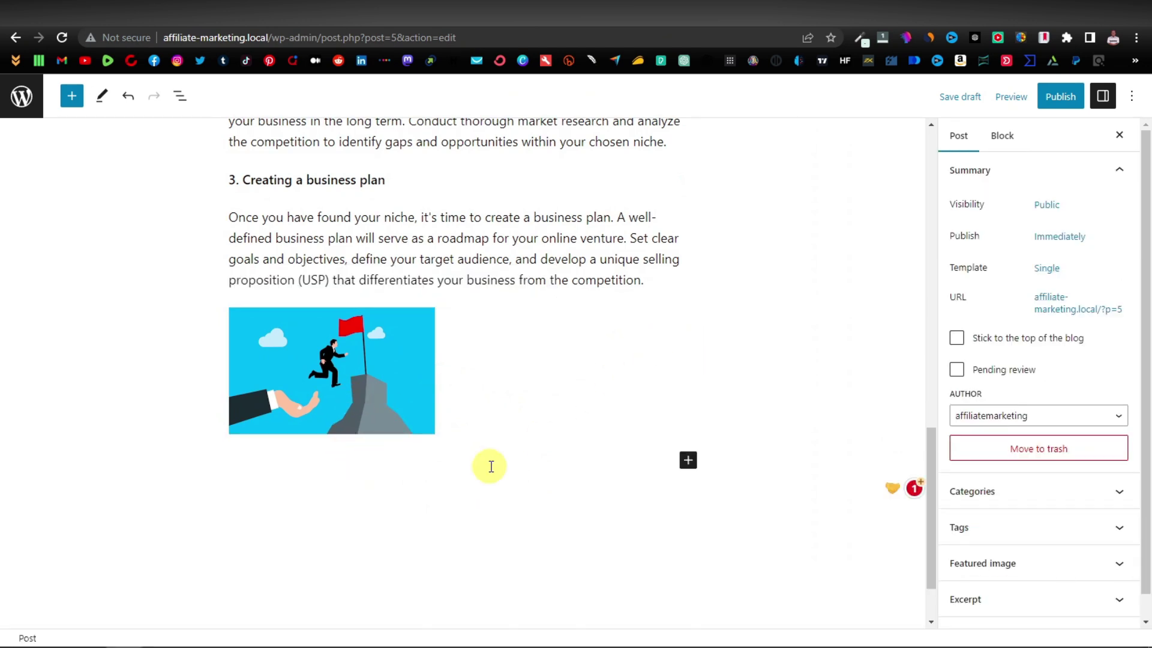
- Switch to ChatGPT and copy the article text from "4. Building your online presence" through the end of the conclusion
key(ctrl+Tab)
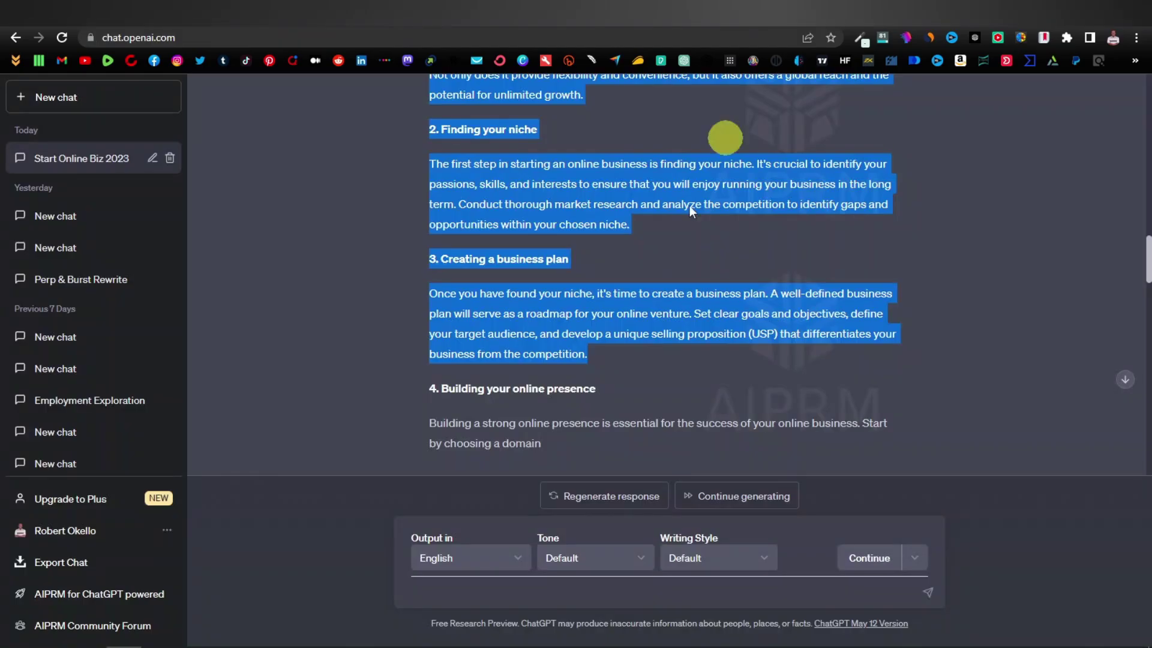
scroll(414, 345, down, 1)
drag(427, 250, 715, 455)
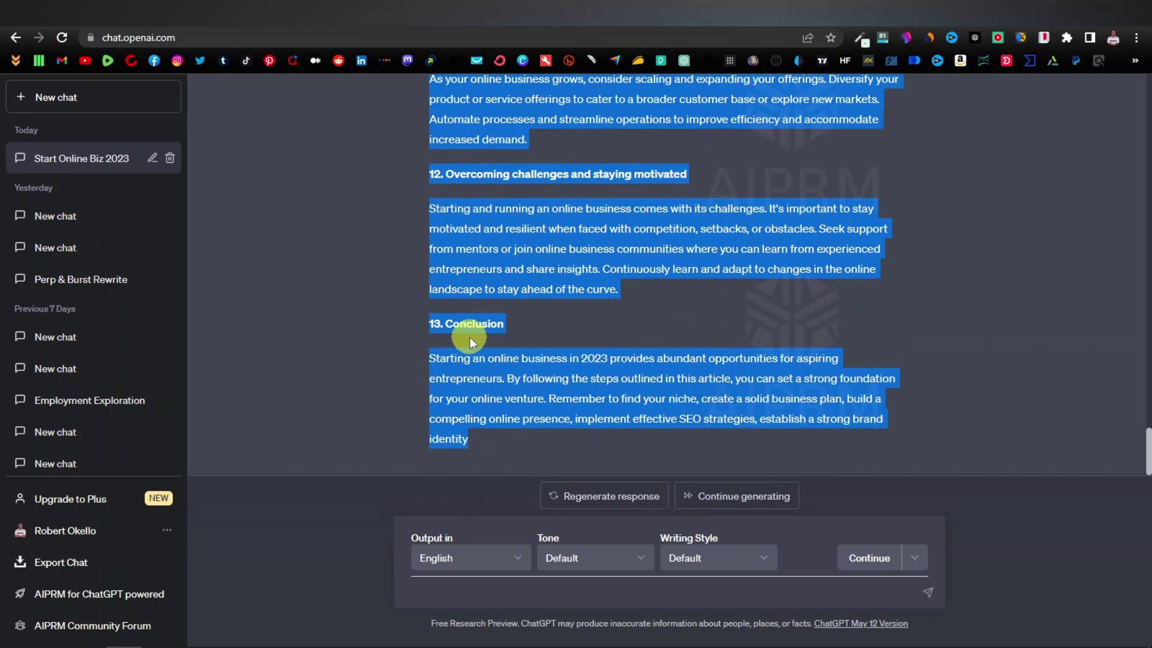
right_click(498, 359)
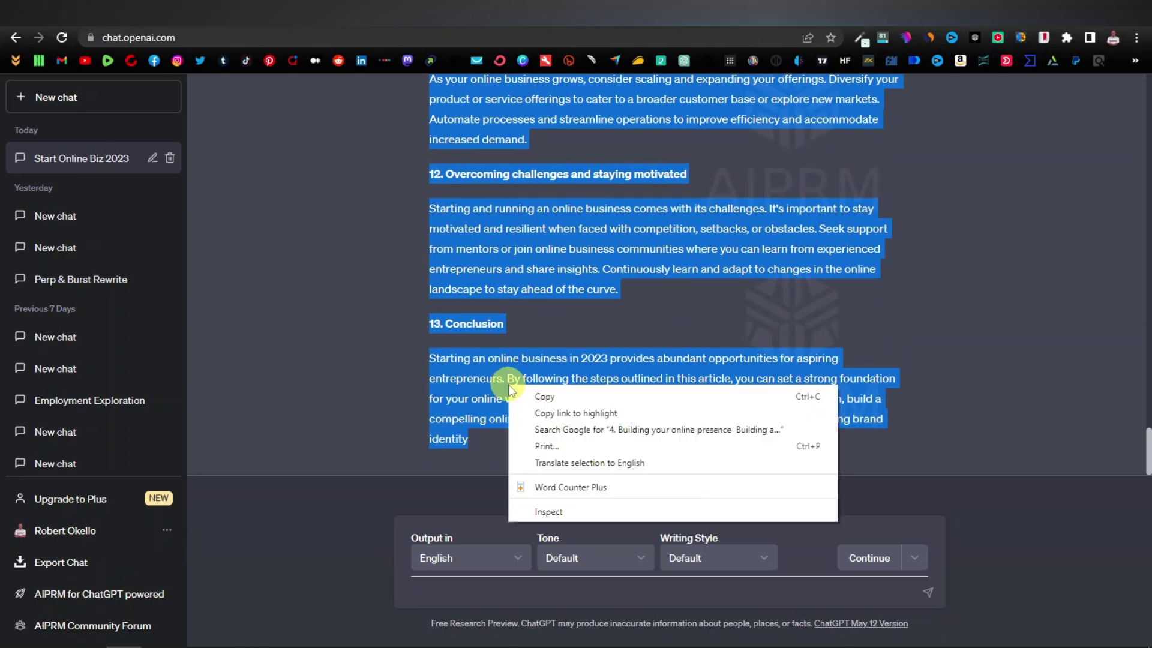
click(548, 467)
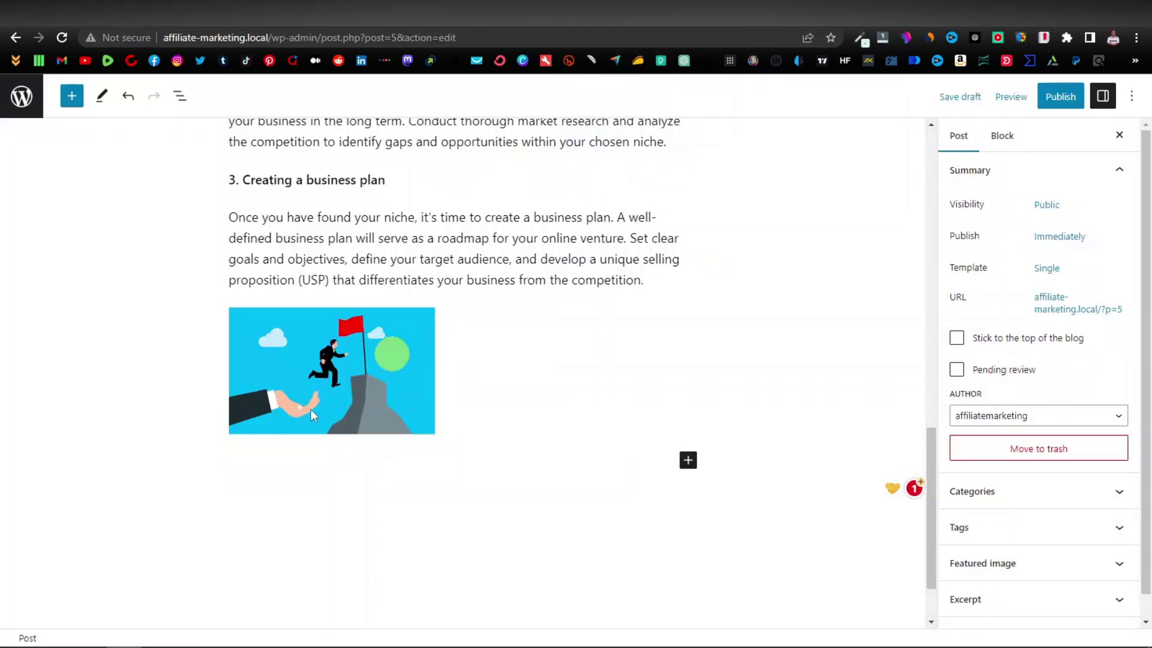
- Paste the copied sections into a new Paragraph block below the post's image and end the conclusion with a period
click(688, 460)
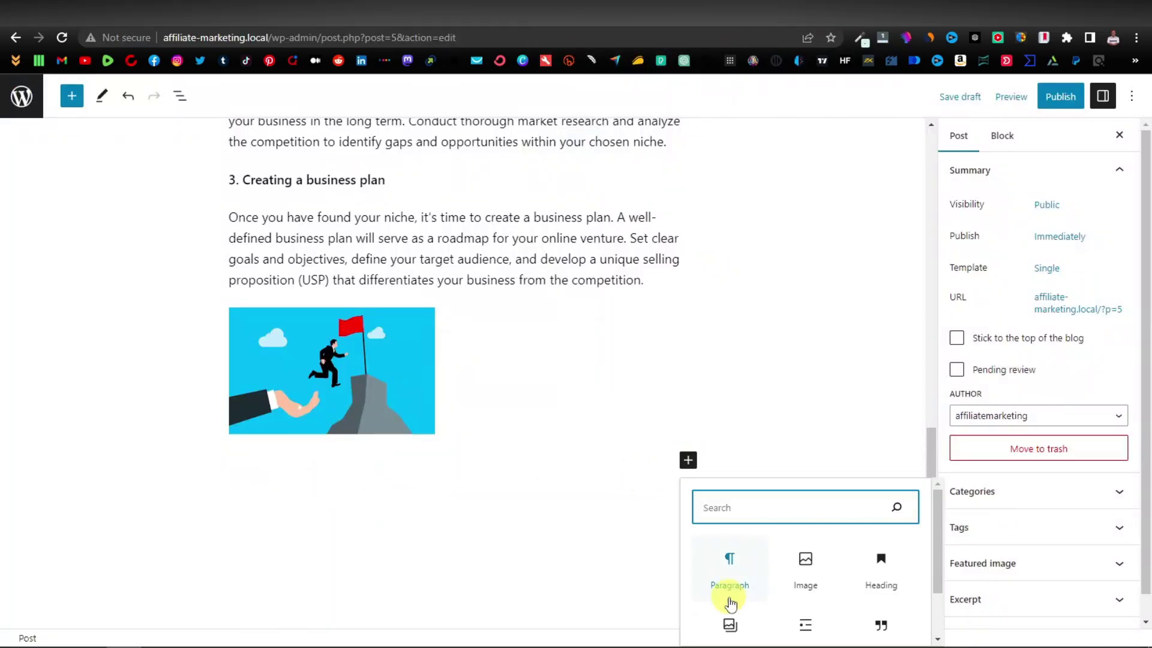
click(730, 579)
right_click(271, 471)
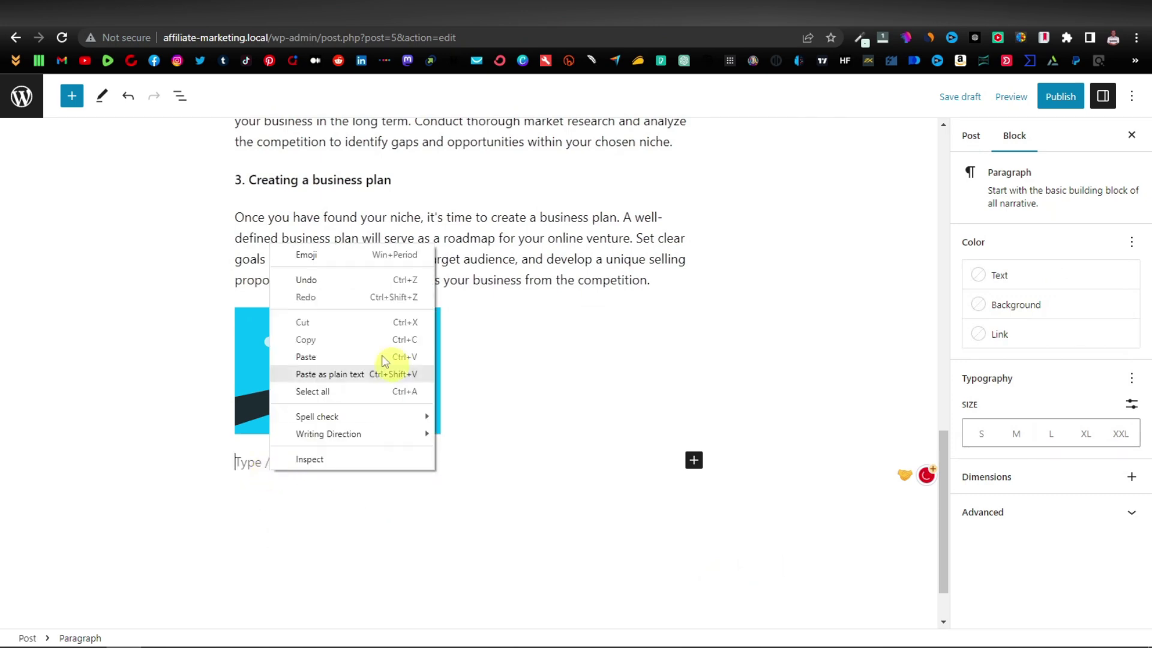
click(334, 355)
scroll(450, 502, up, 5)
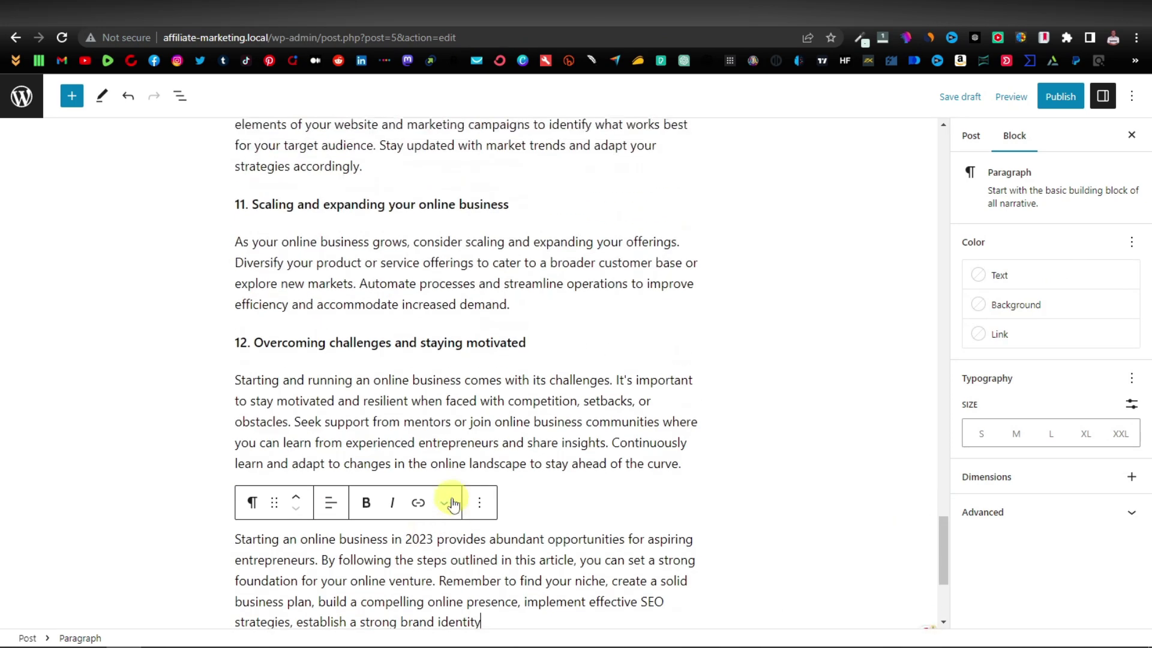
scroll(450, 494, down, 5)
text(.)
- Delete the pasted chat leftovers before the second section 4 heading, from the stray images through "Certainly! Here's the continuation of the article:"
scroll(499, 395, up, 20)
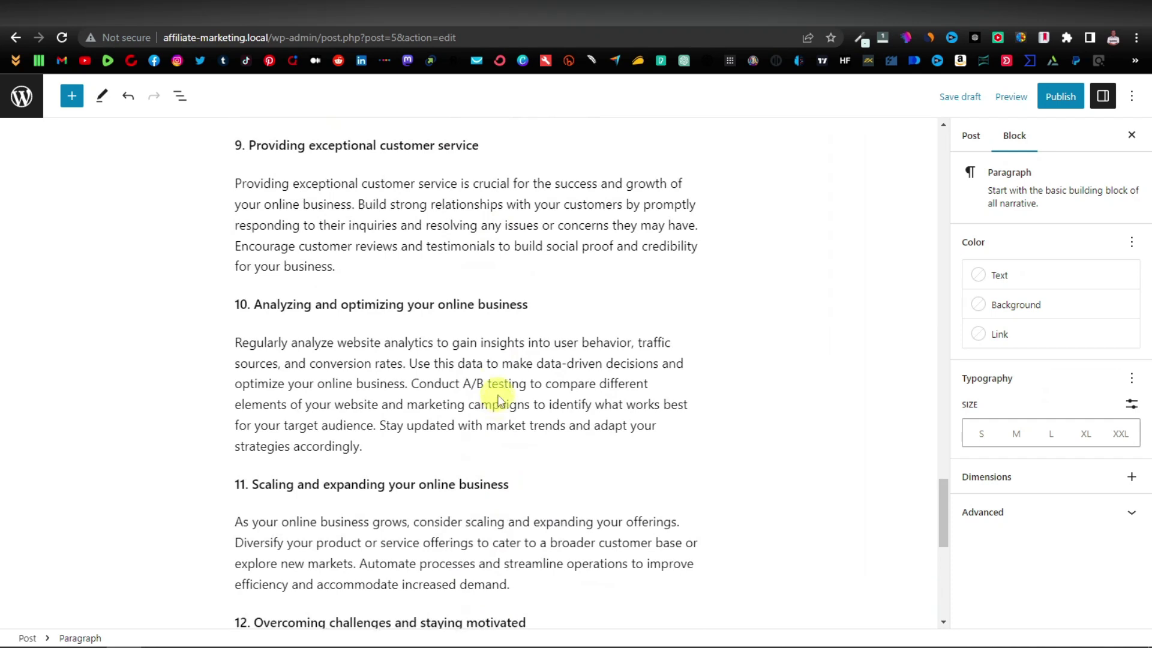
scroll(499, 394, up, 15)
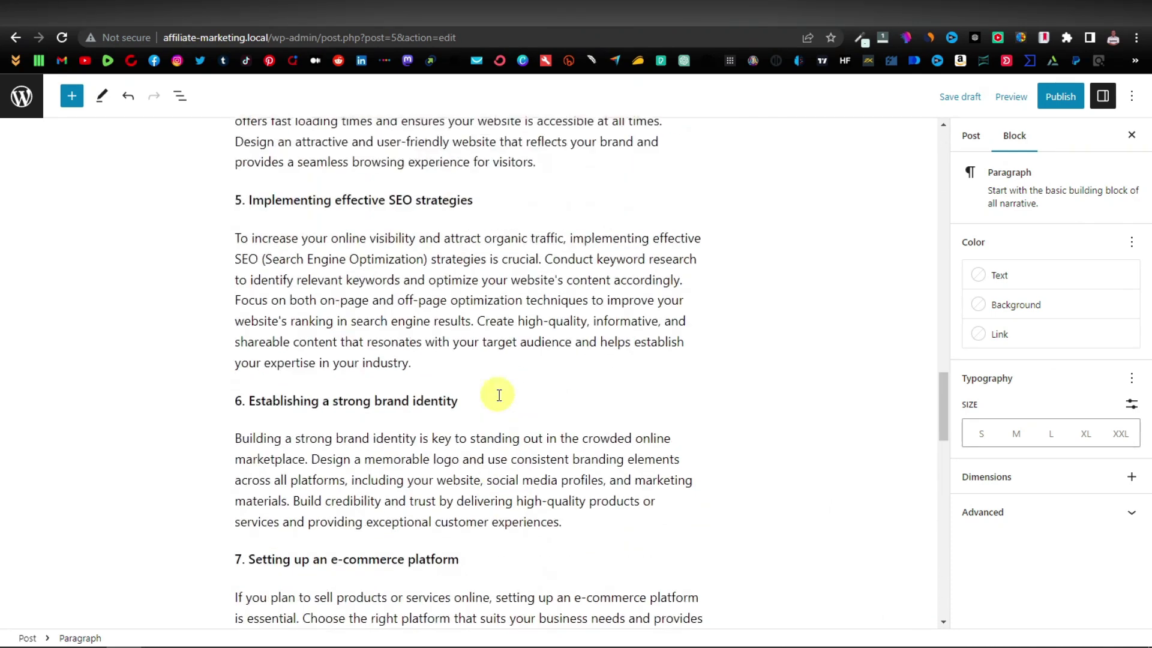
scroll(499, 398, down, 5)
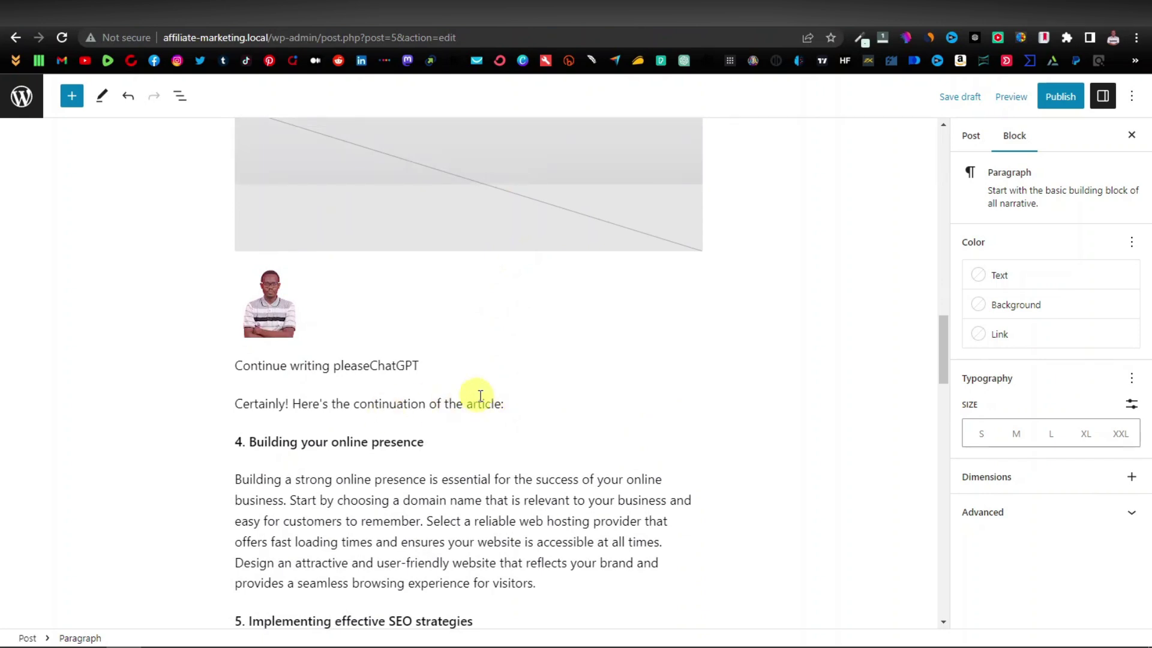
drag(510, 406, 219, 284)
key(BackSpace)
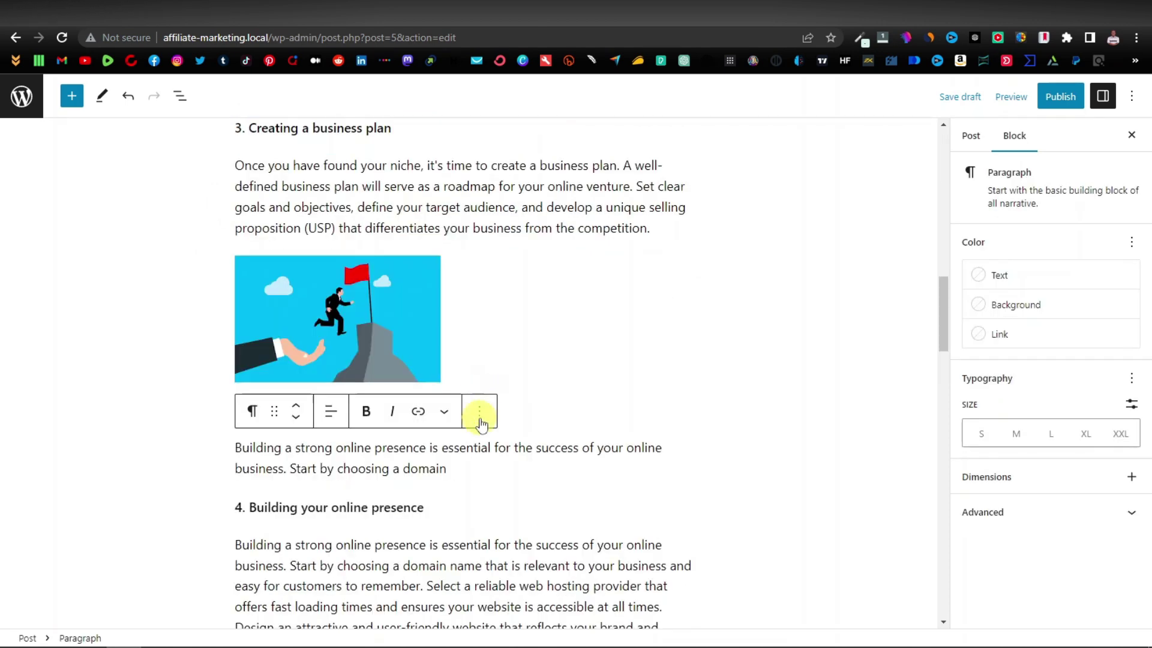
- Delete the cut-off paragraph ending in "Start by choosing a domain" under the first section 4 heading
scroll(474, 408, down, 1)
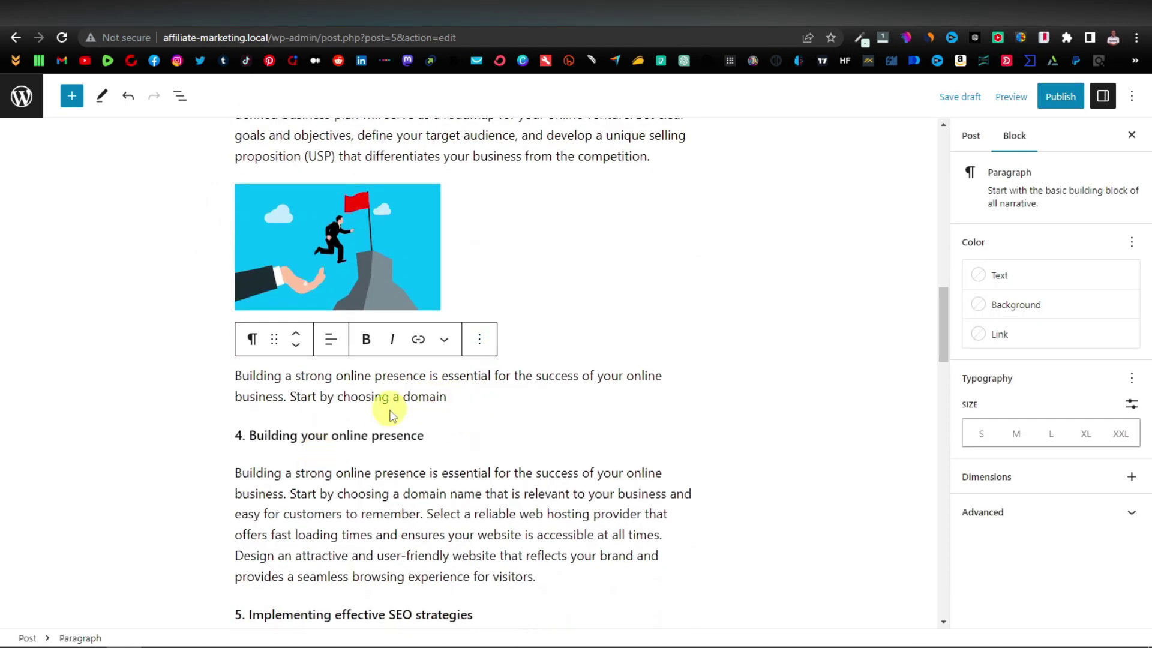
drag(453, 400, 237, 378)
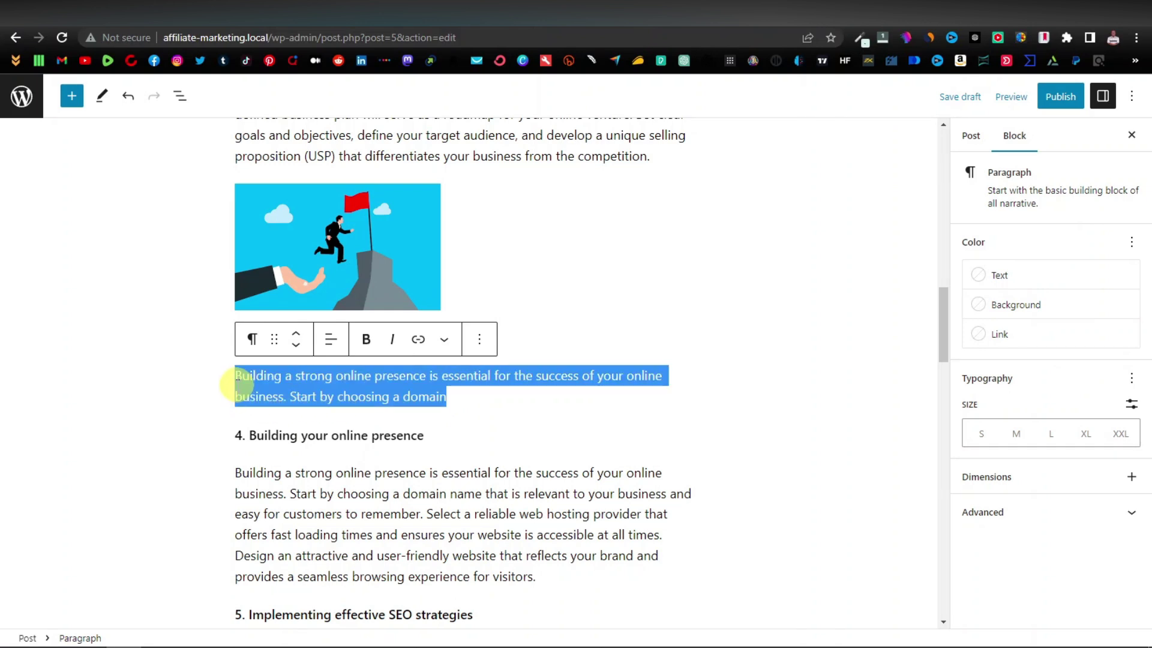
key(BackSpace)
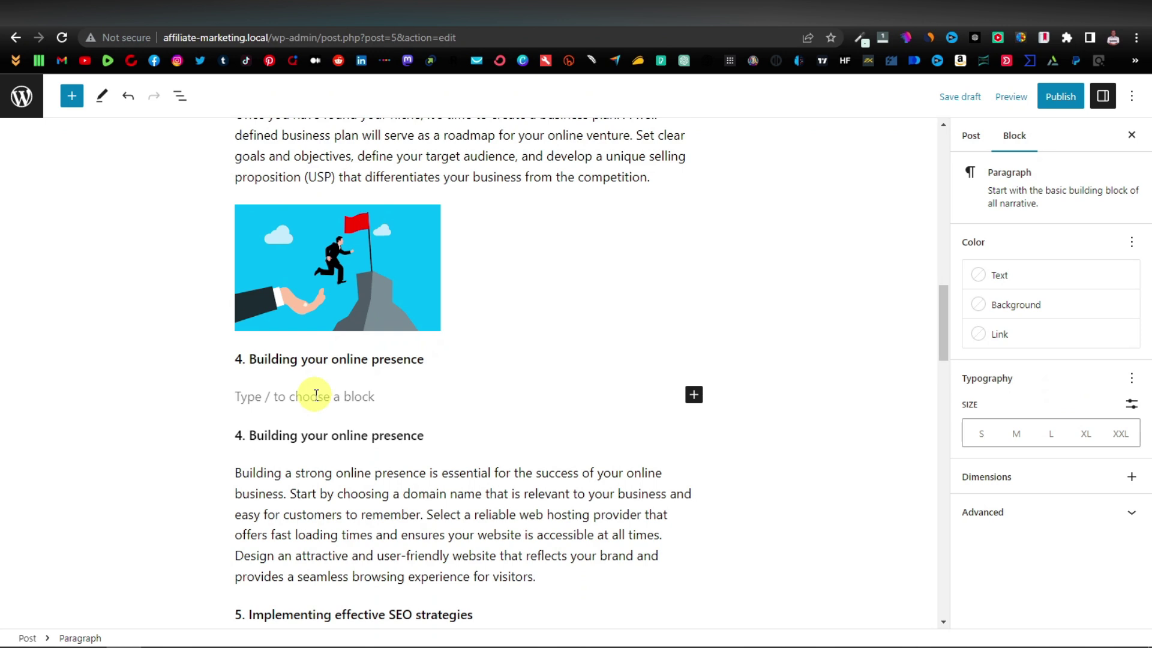
- Delete the duplicate "4. Building your online presence" heading directly below the flag-and-mountain image
key(BackSpace)
drag(447, 402, 237, 400)
key(BackSpace)
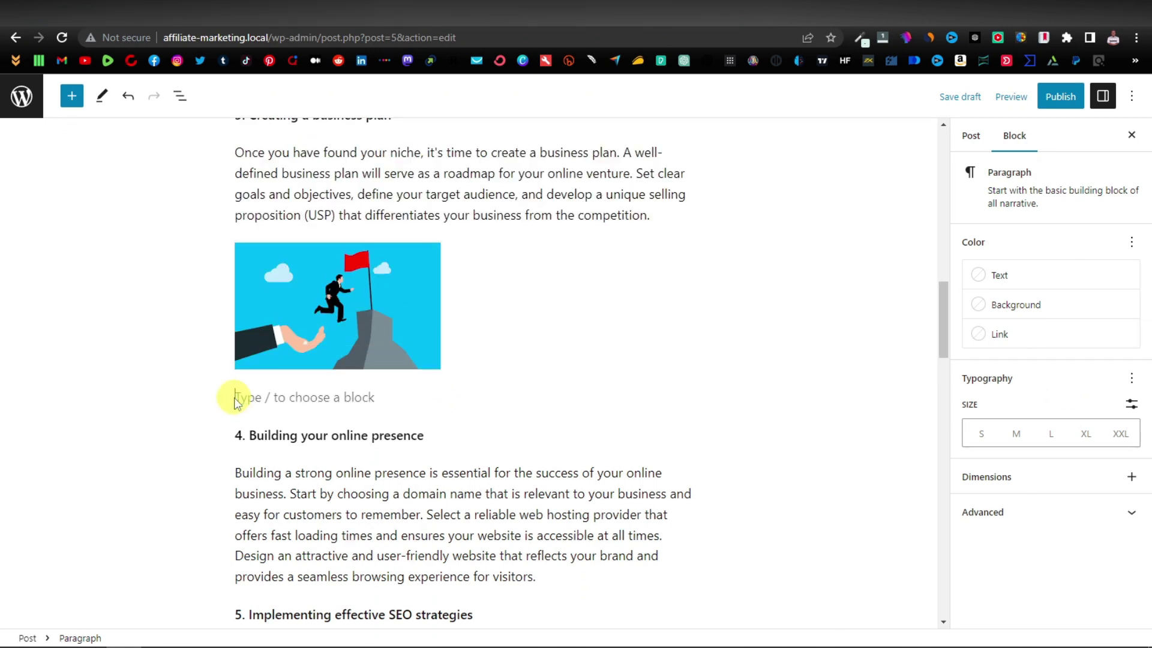
- Switch to ChatGPT and review the generated article, from the outline through the continuation of section 4
click(714, 13)
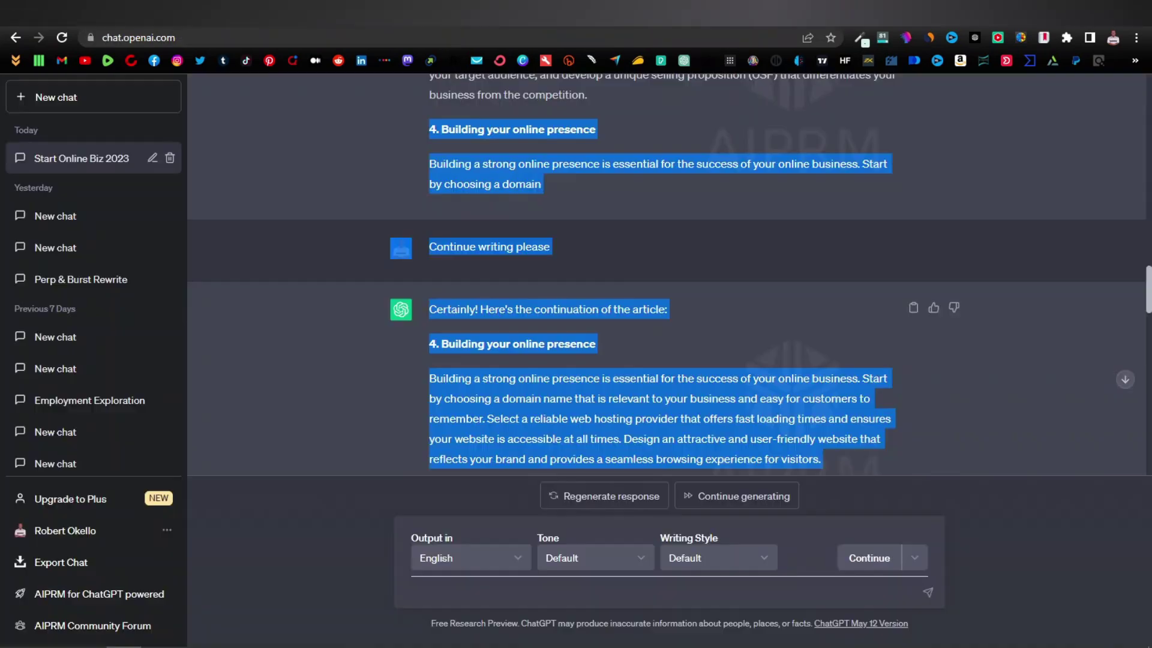
click(708, 272)
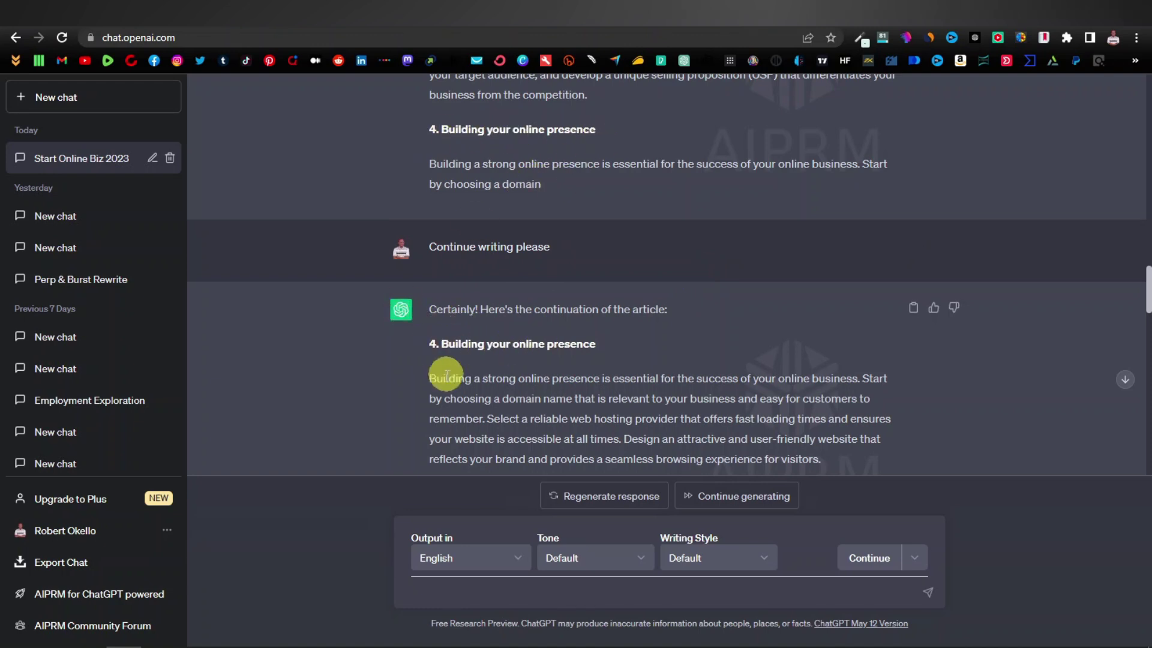
scroll(599, 354, down, 1)
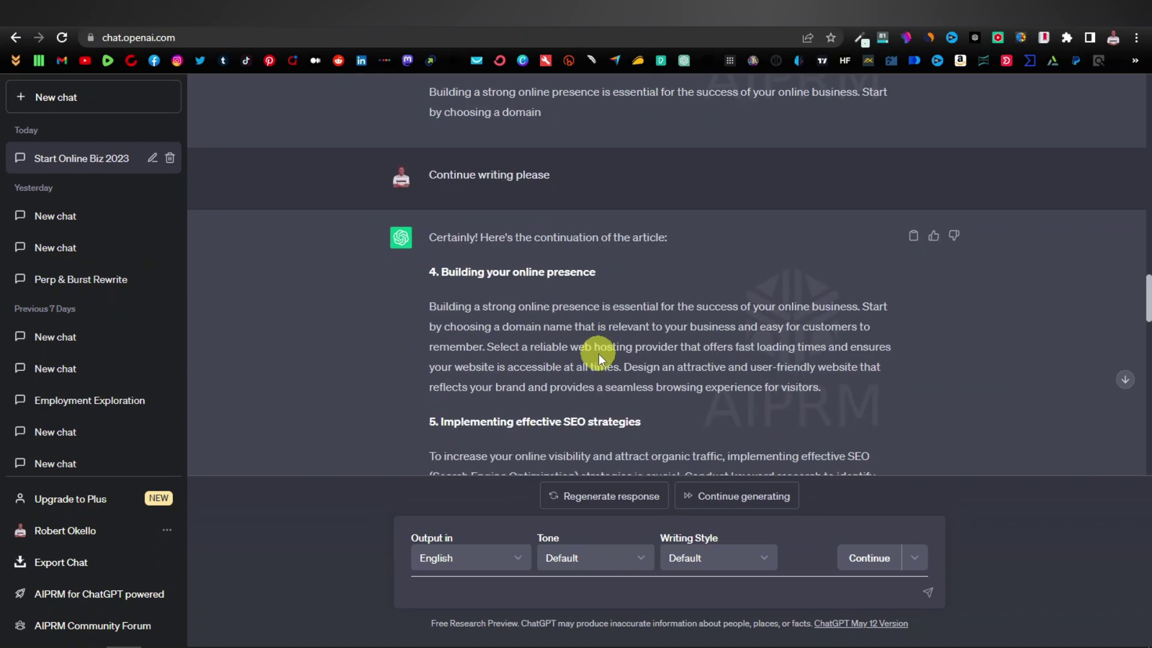
scroll(645, 313, up, 15)
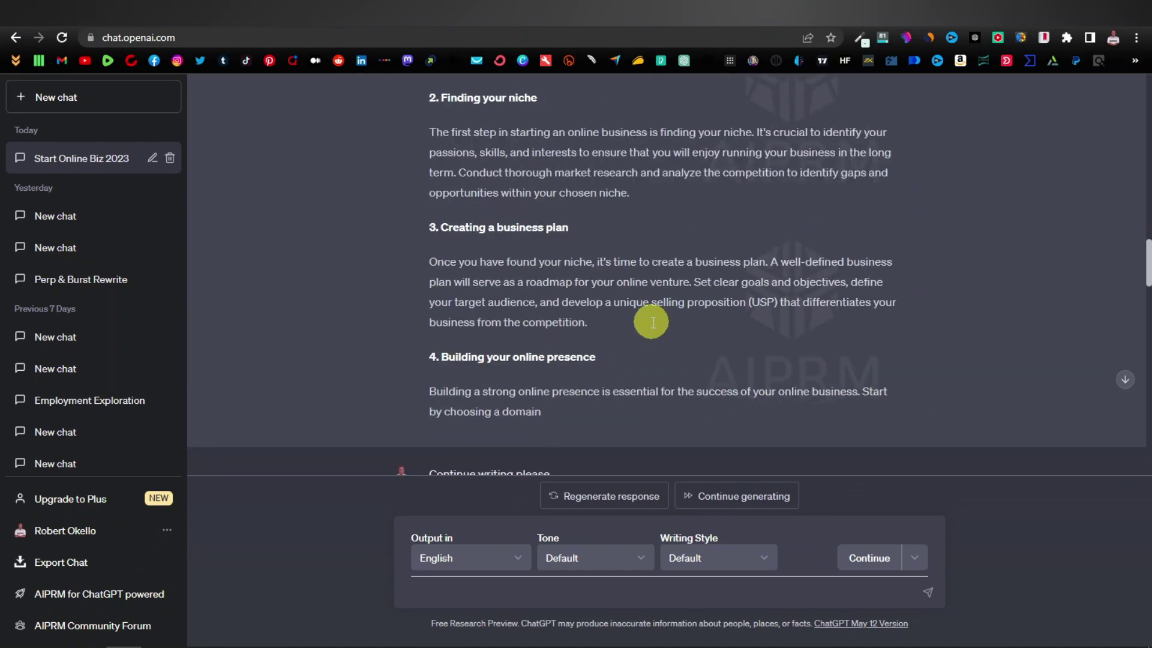
scroll(528, 354, down, 5)
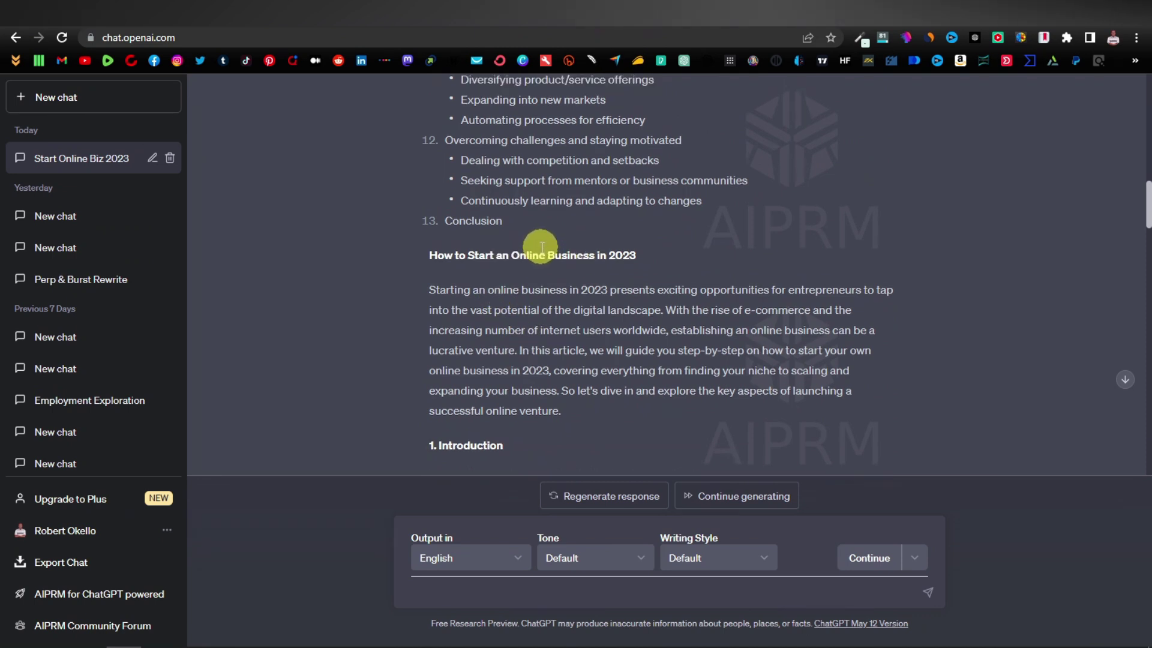
scroll(542, 247, up, 15)
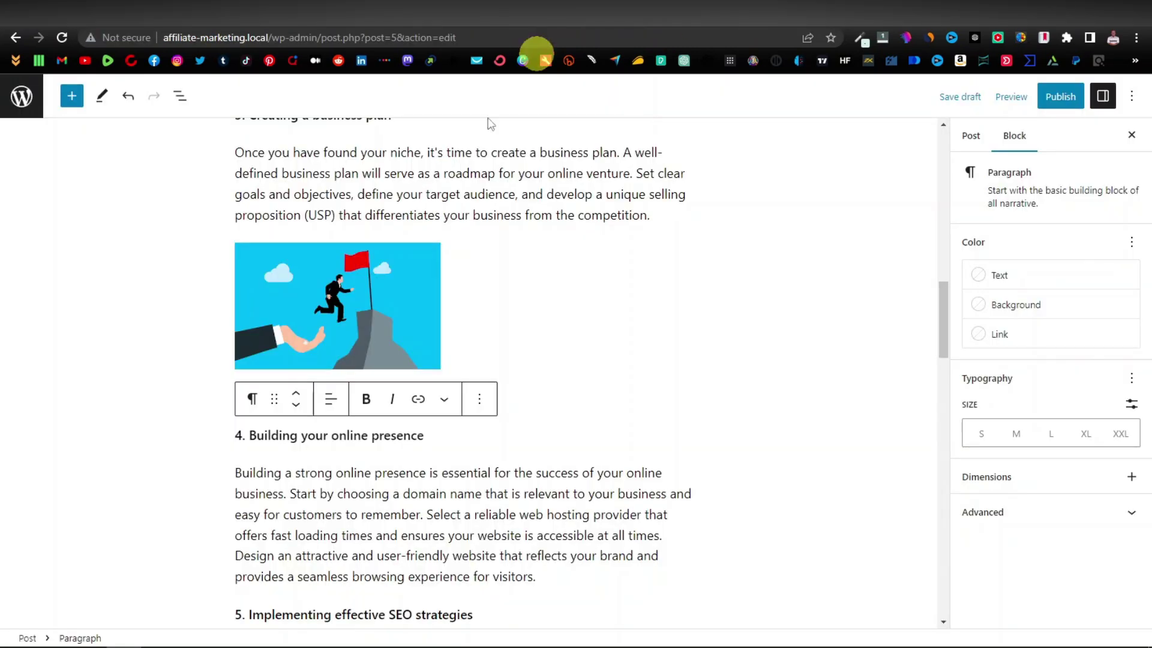
- Switch back to the WordPress post and delete the "1. Introduction" heading text above the paragraph starting "In recent years"
scroll(330, 406, up, 15)
scroll(330, 406, down, 2)
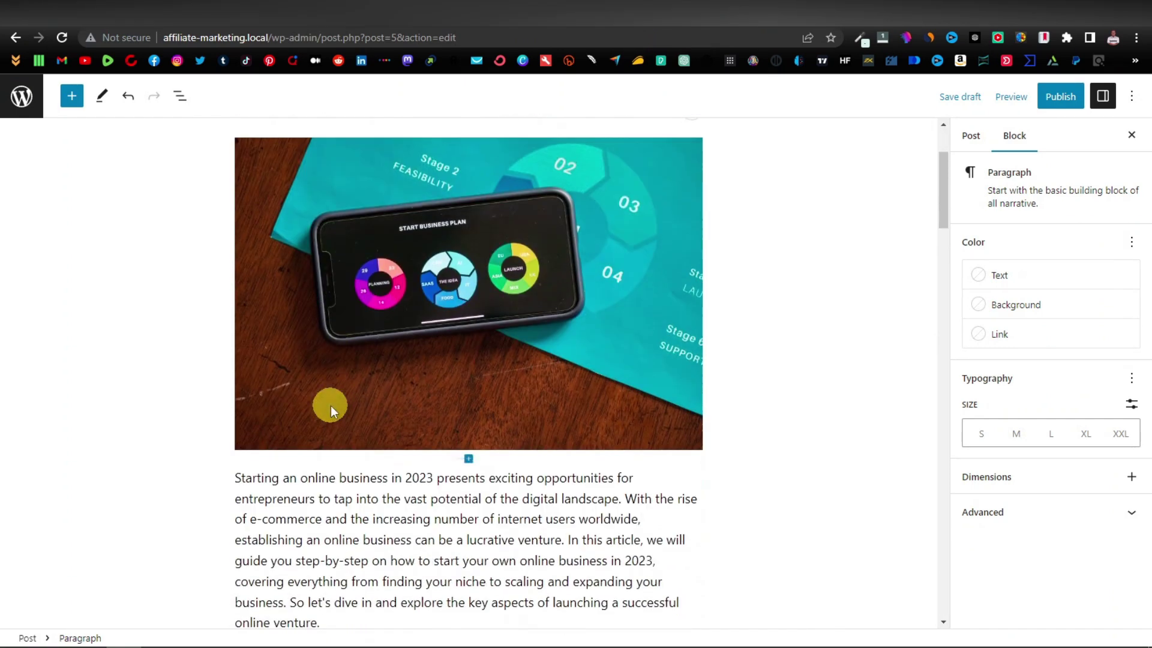
scroll(330, 406, down, 7)
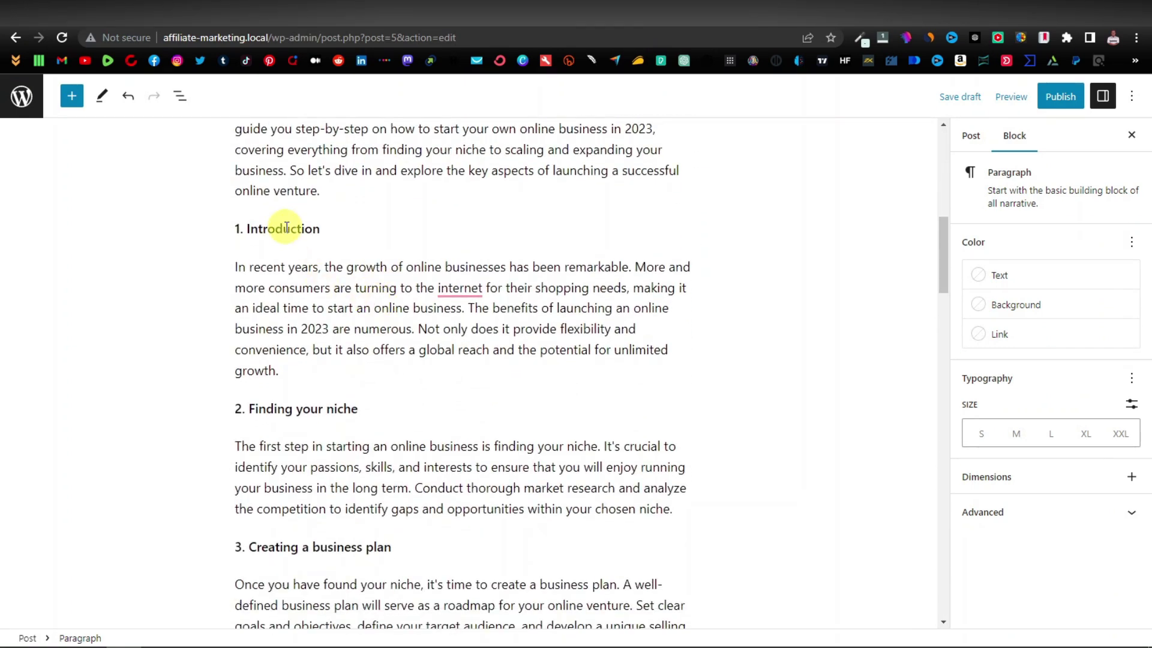
double_click(287, 228)
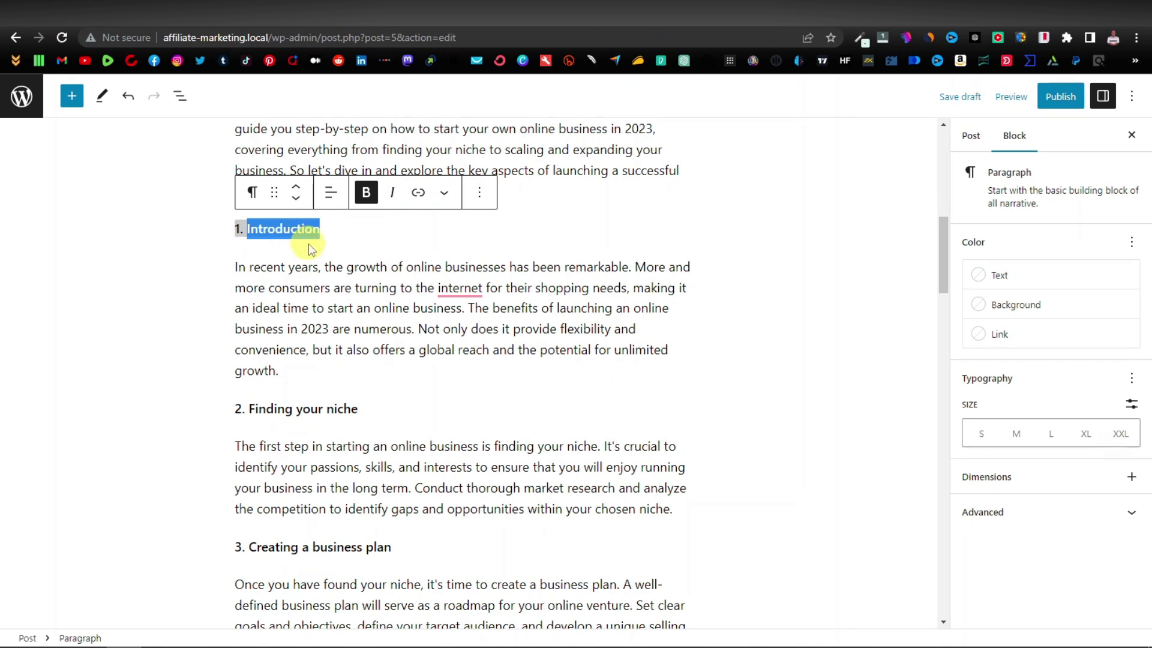
key(BackSpace)
key(BackSpace)
key(BackSpace)
key(BackSpace)
key(BackSpace)
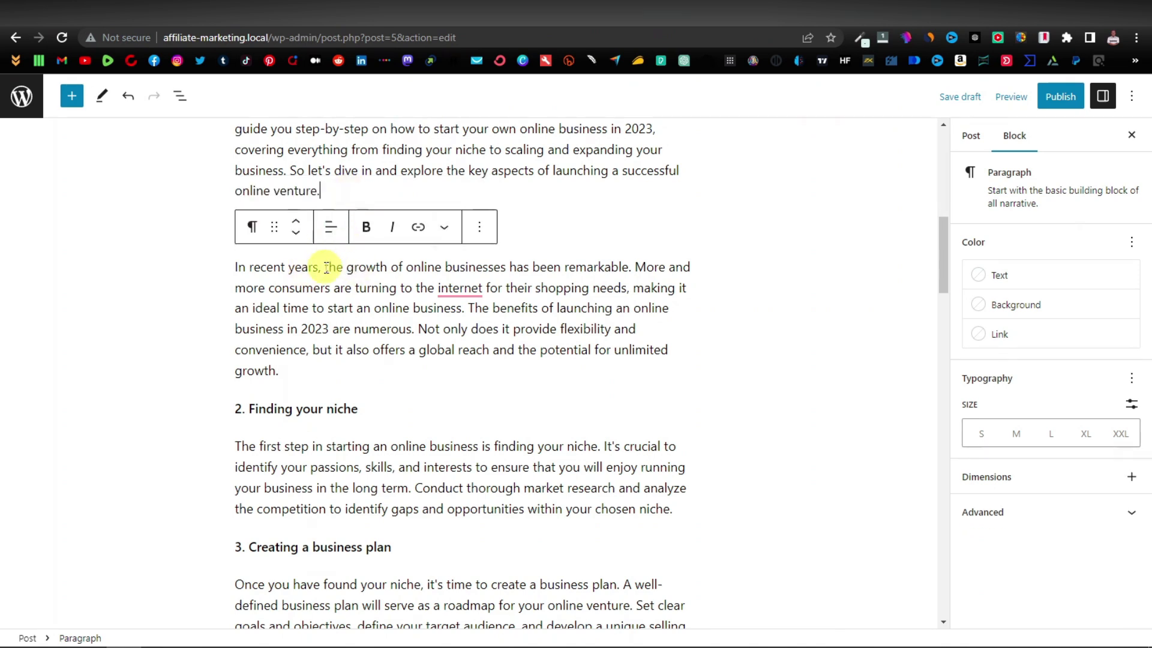
key(ctrl+z)
drag(339, 228, 228, 228)
key(BackSpace)
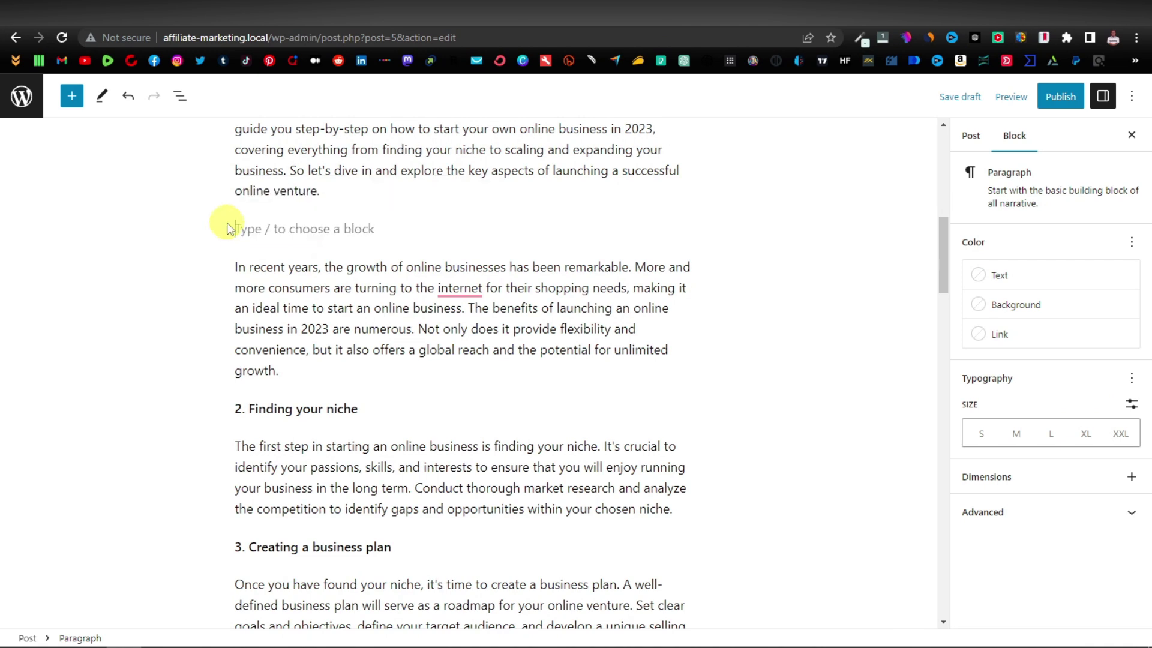
key(ctrl+z)
- Convert the "2. Finding your niche" line to an H2 Heading block and select the "3. Creating a business plan" line
scroll(270, 282, down, 1)
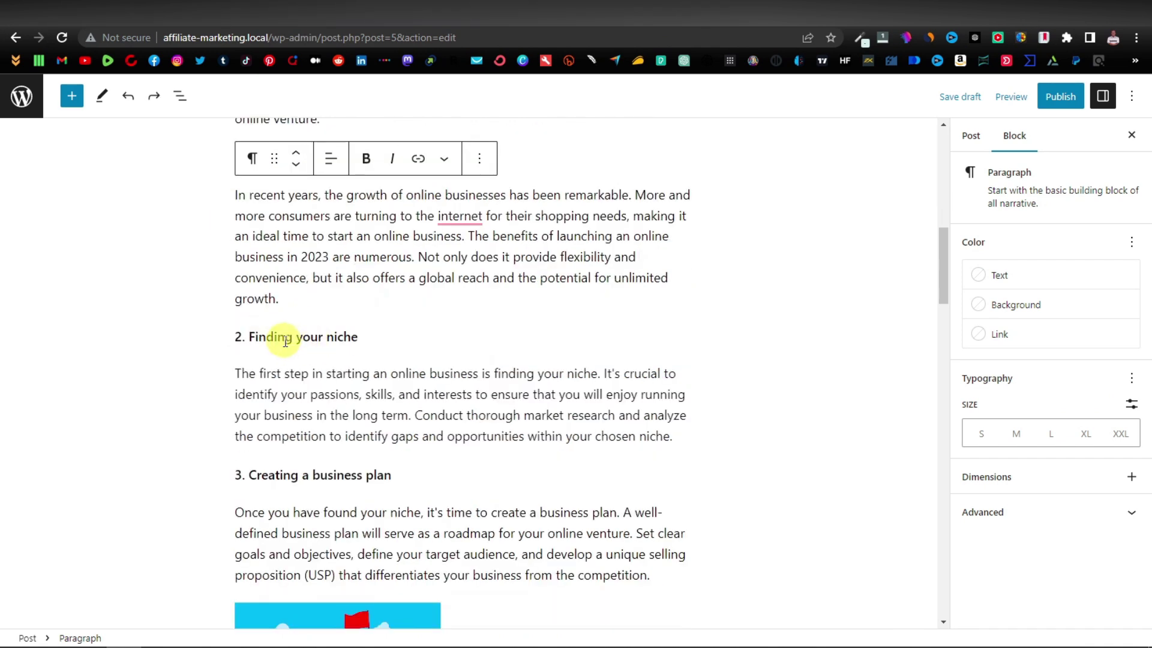
scroll(282, 324, down, 1)
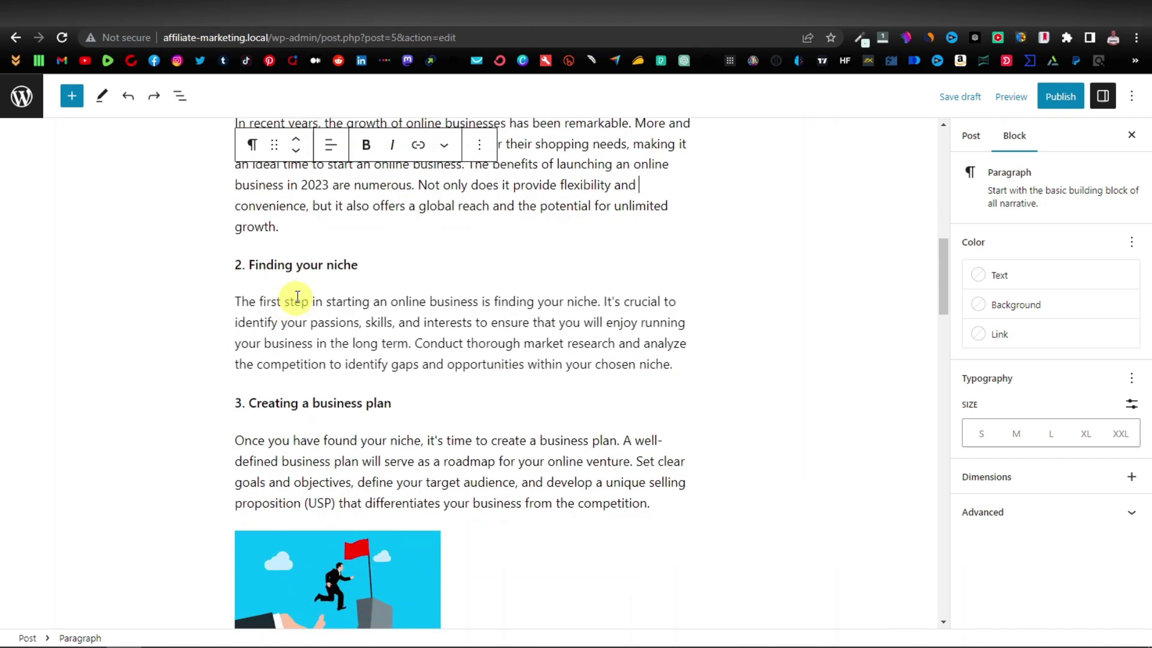
triple_click(304, 265)
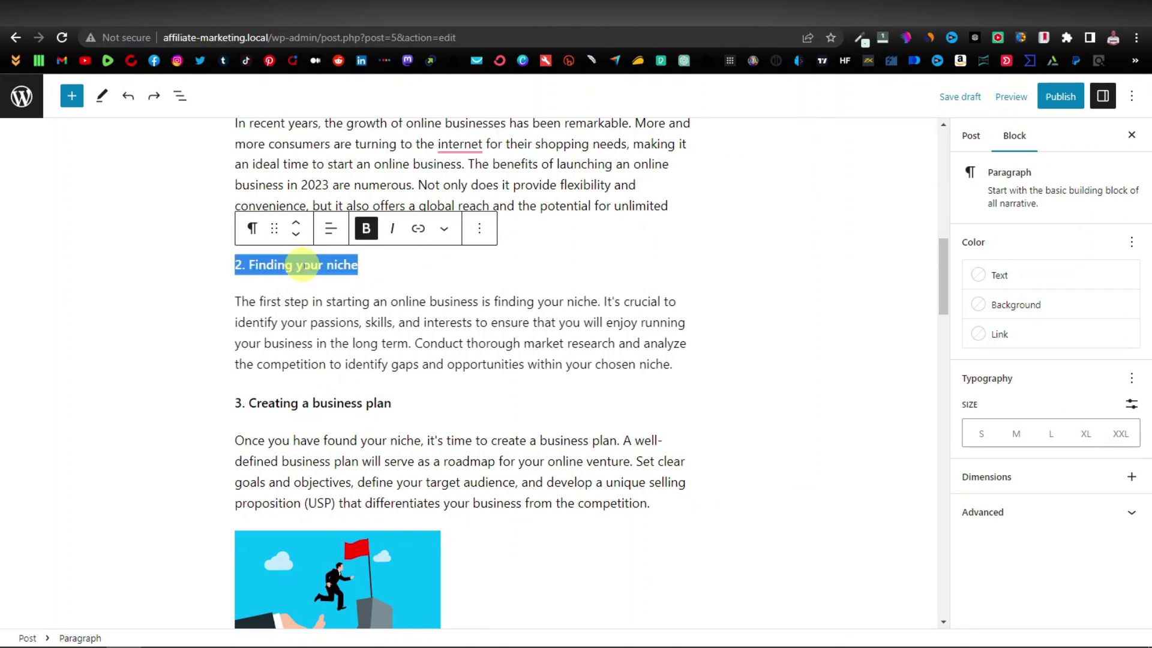
click(253, 229)
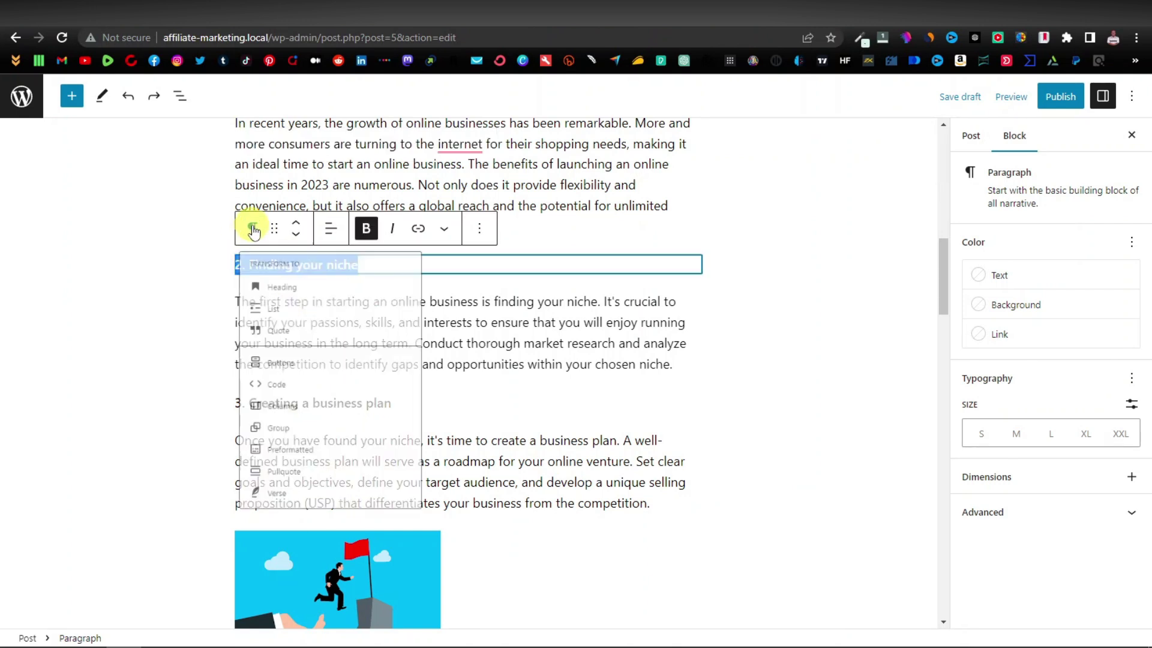
click(292, 298)
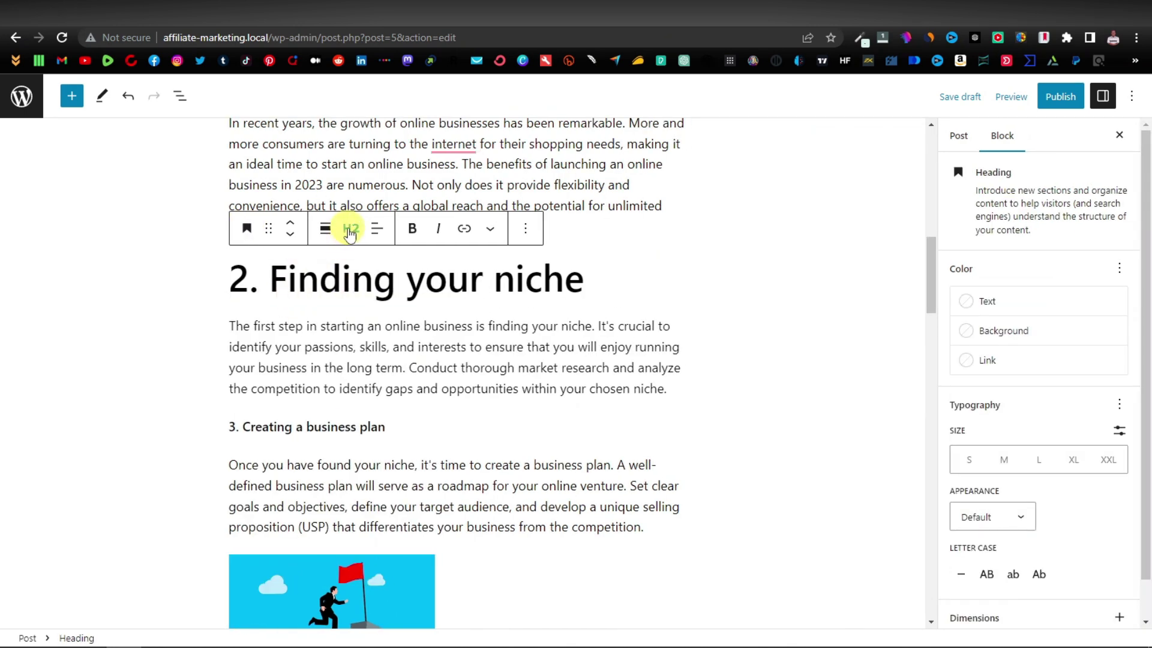
triple_click(336, 255)
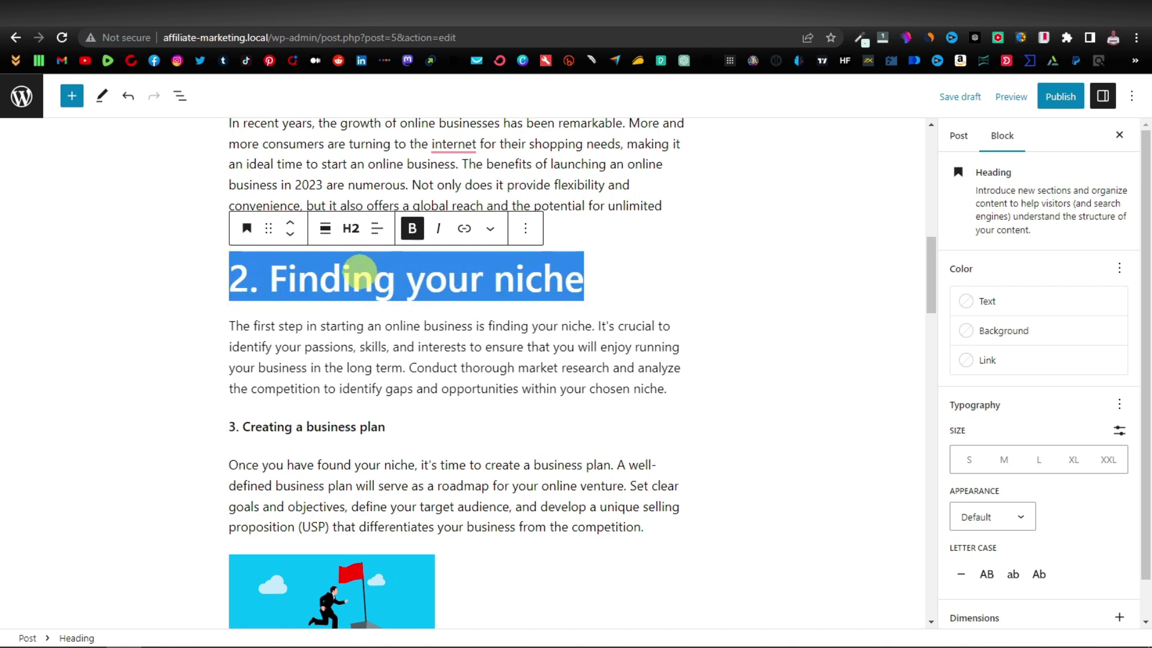
click(350, 230)
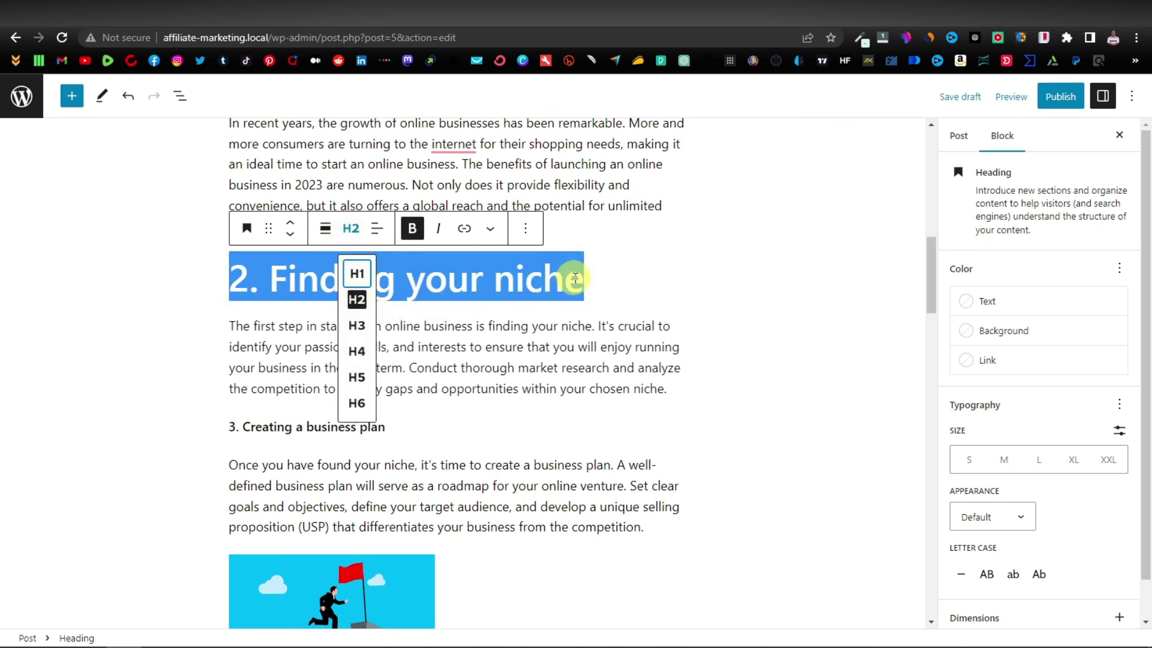
click(609, 274)
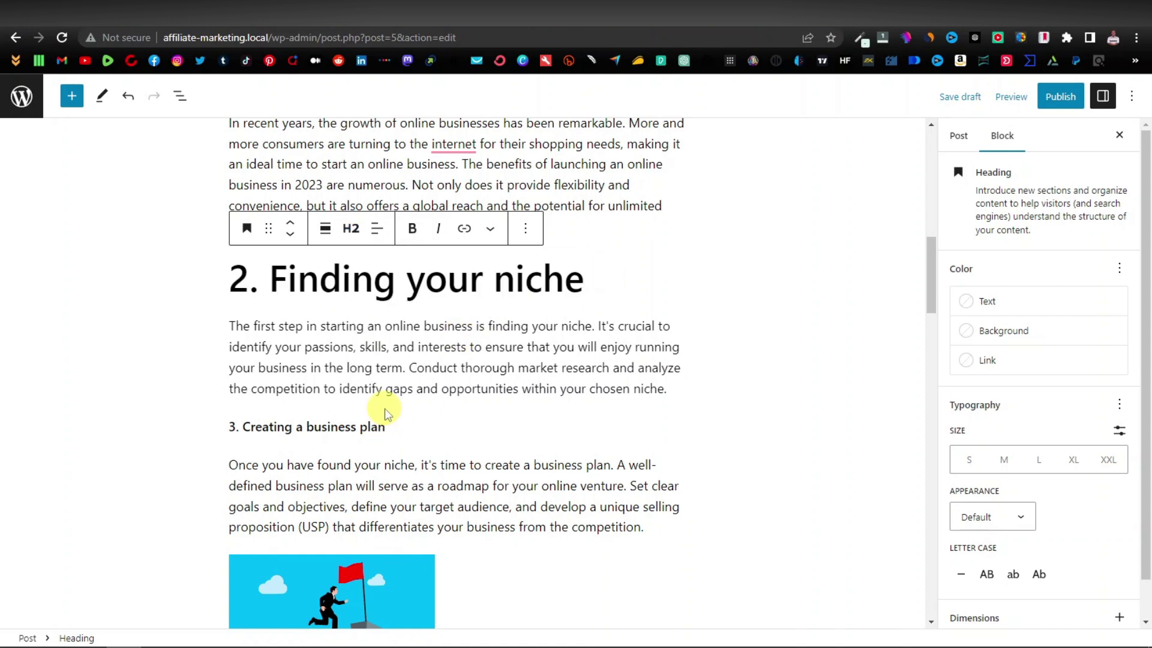
scroll(360, 384, down, 1)
triple_click(312, 353)
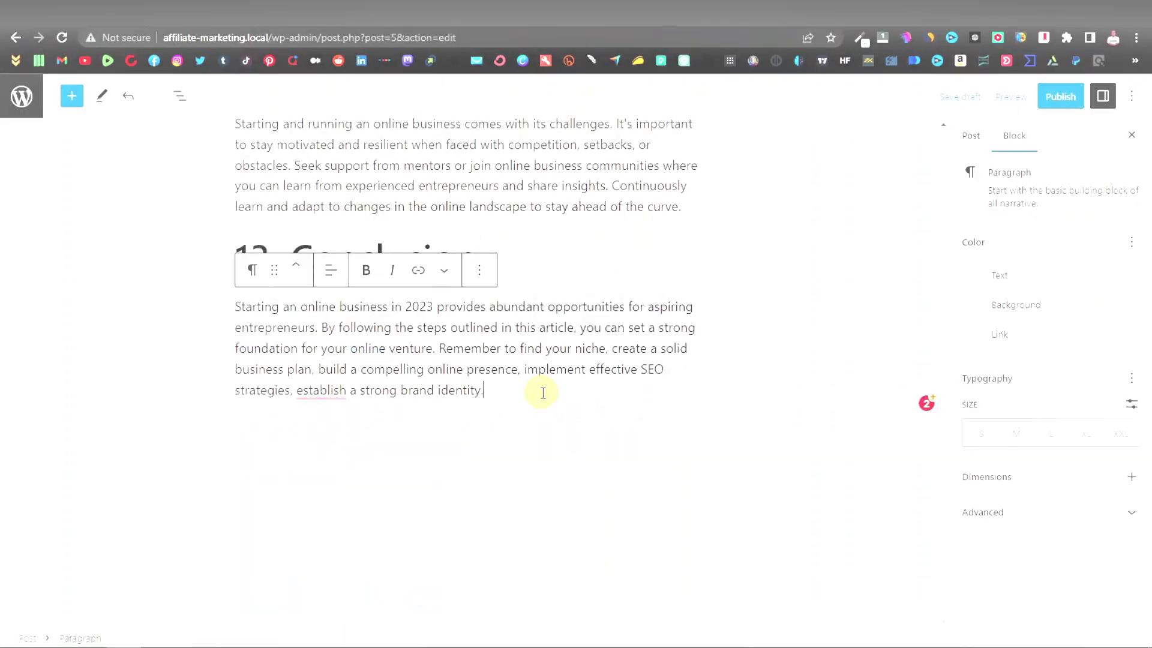
- Review the formatted section headings from the conclusion back up to the post's opening paragraphs
scroll(540, 391, up, 2)
scroll(543, 393, up, 20)
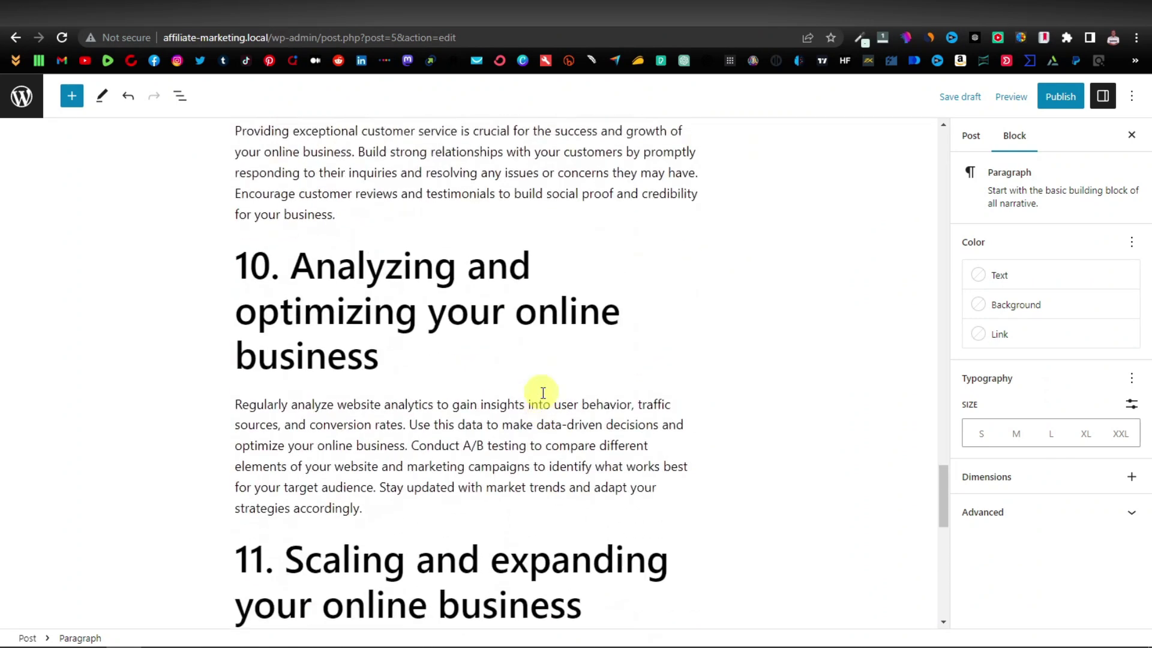
scroll(543, 393, up, 20)
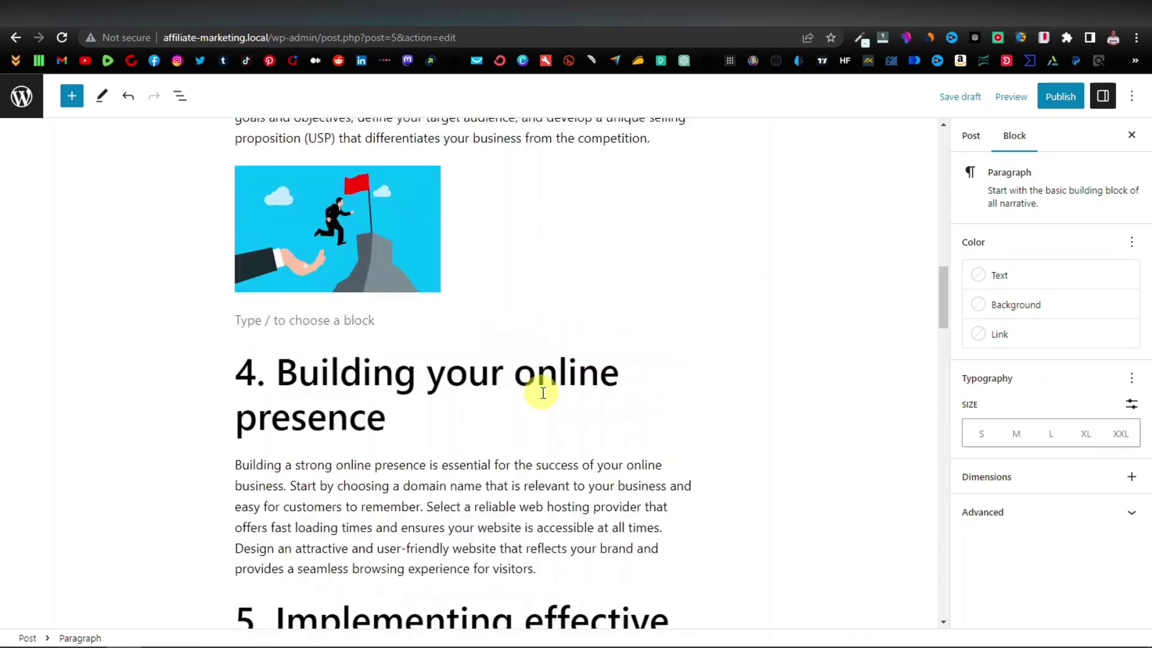
scroll(543, 393, up, 3)
scroll(442, 381, down, 3)
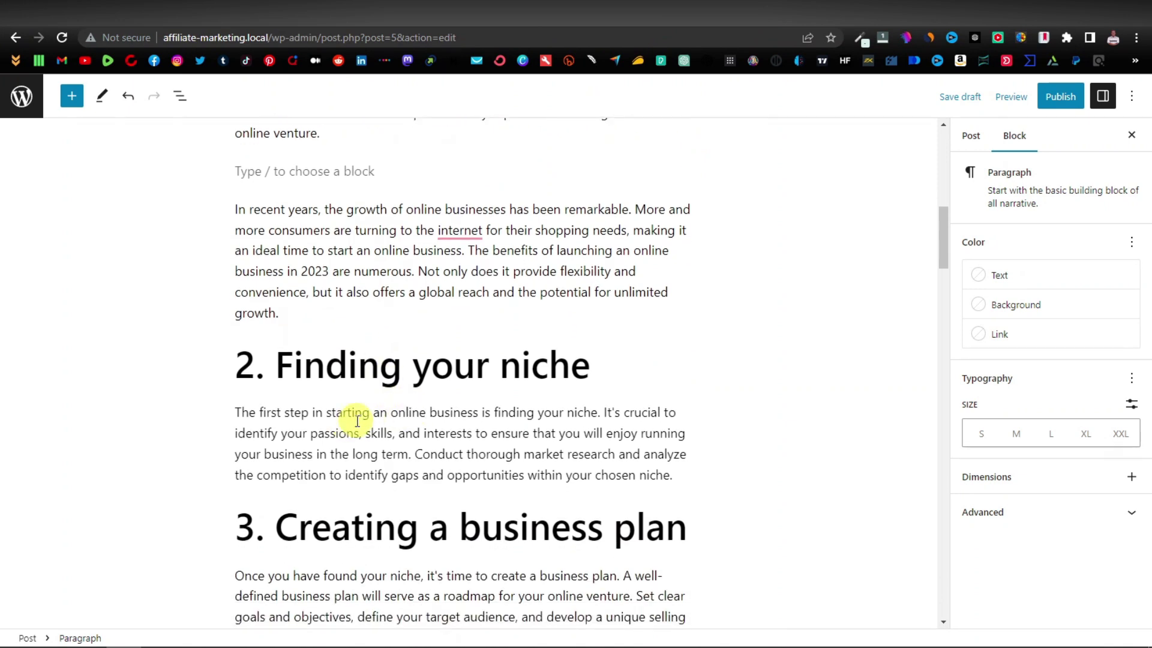
scroll(351, 420, up, 4)
scroll(350, 420, down, 3)
scroll(404, 425, up, 2)
scroll(384, 416, up, 1)
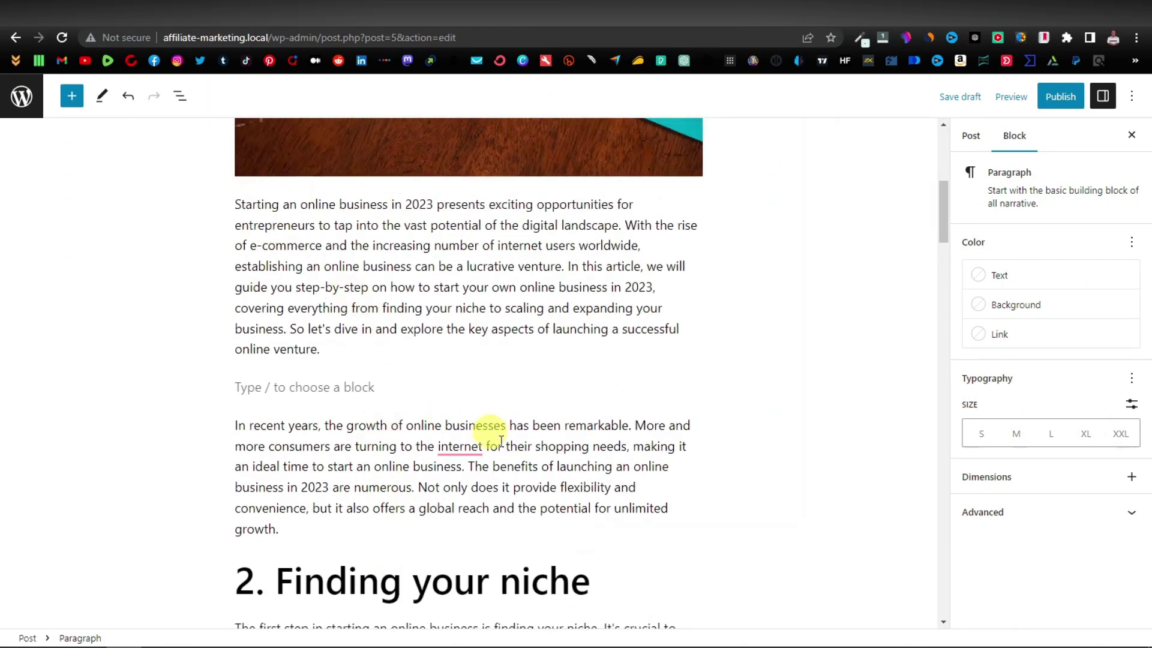
- Set the text size of the opening paragraph and the "In recent years" paragraph to Large
scroll(476, 481, down, 1)
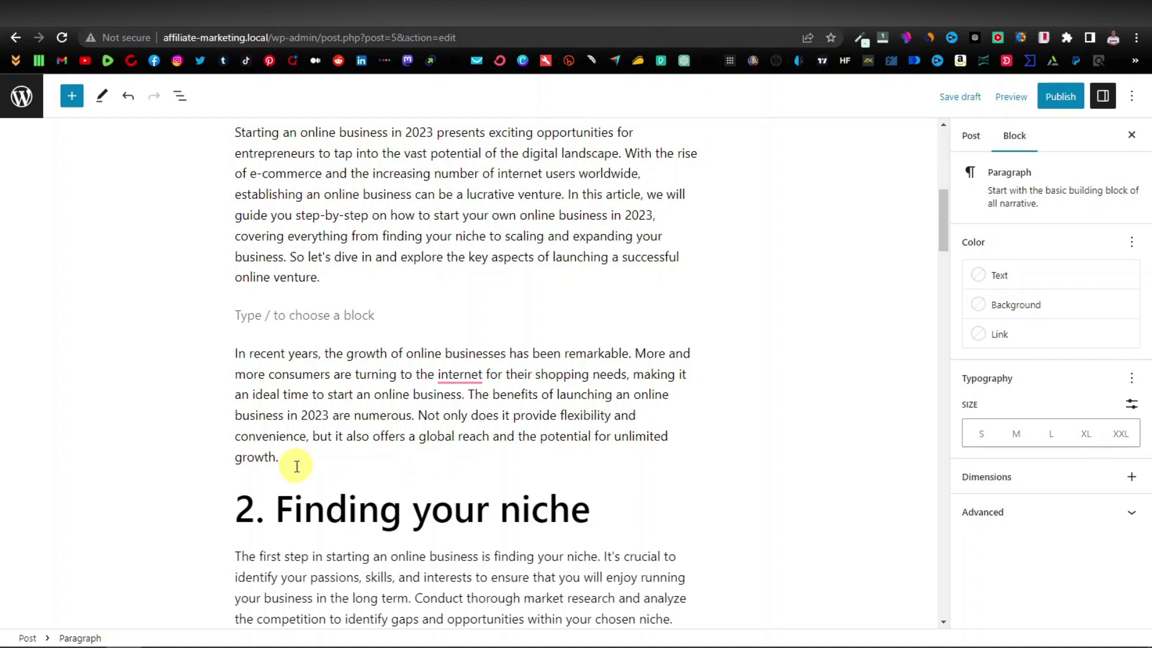
drag(265, 423, 218, 147)
scroll(360, 484, up, 1)
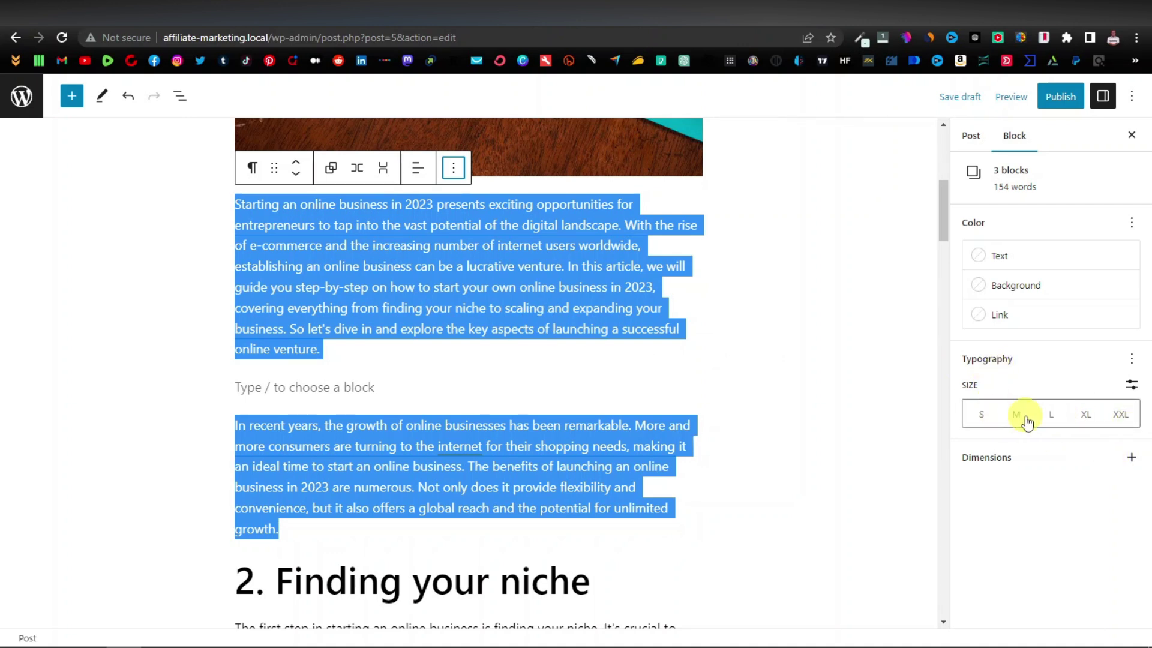
click(1051, 416)
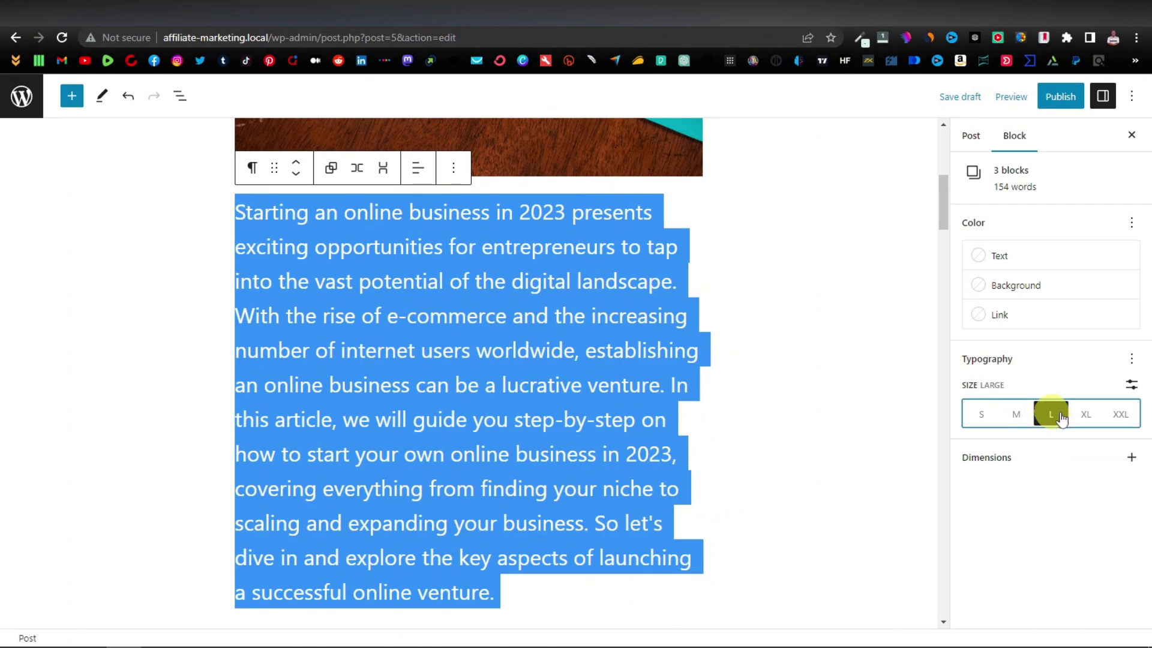
click(1018, 419)
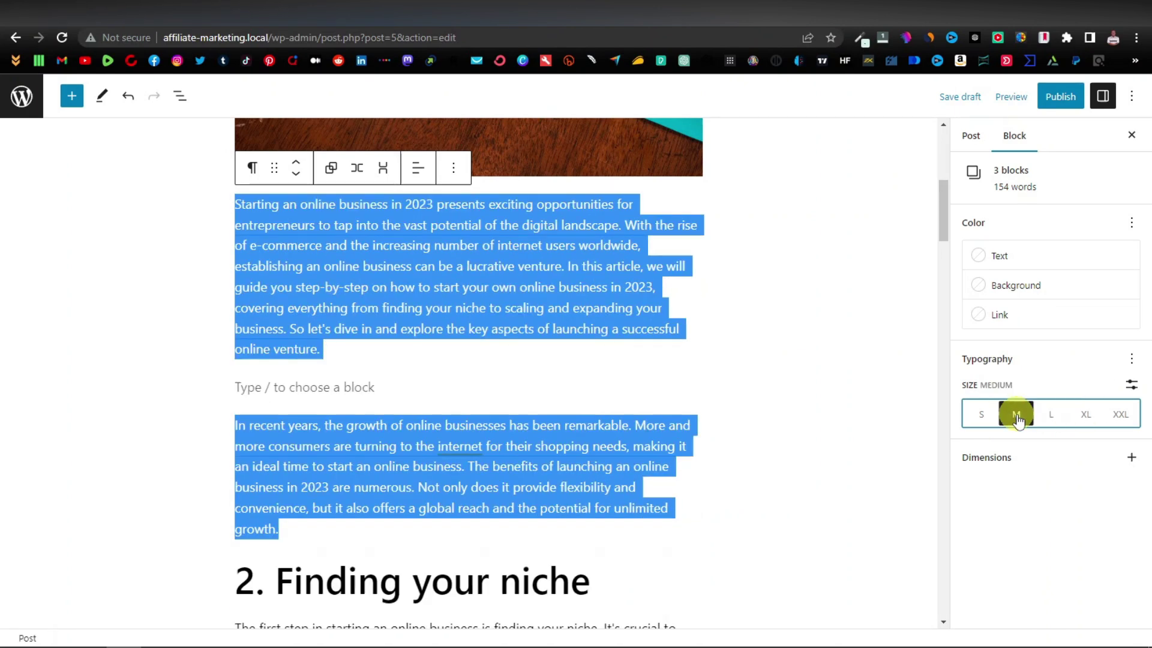
click(1053, 420)
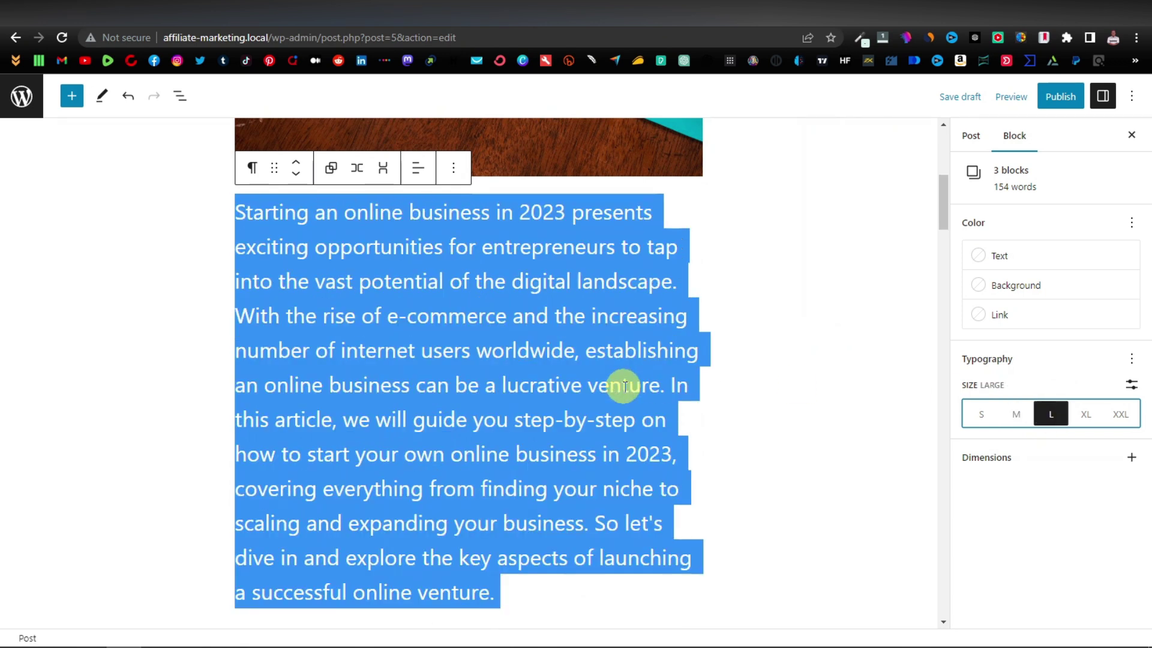
- Check the body text size from section 2 down past section 8 and back up to the opening paragraphs
scroll(624, 386, down, 10)
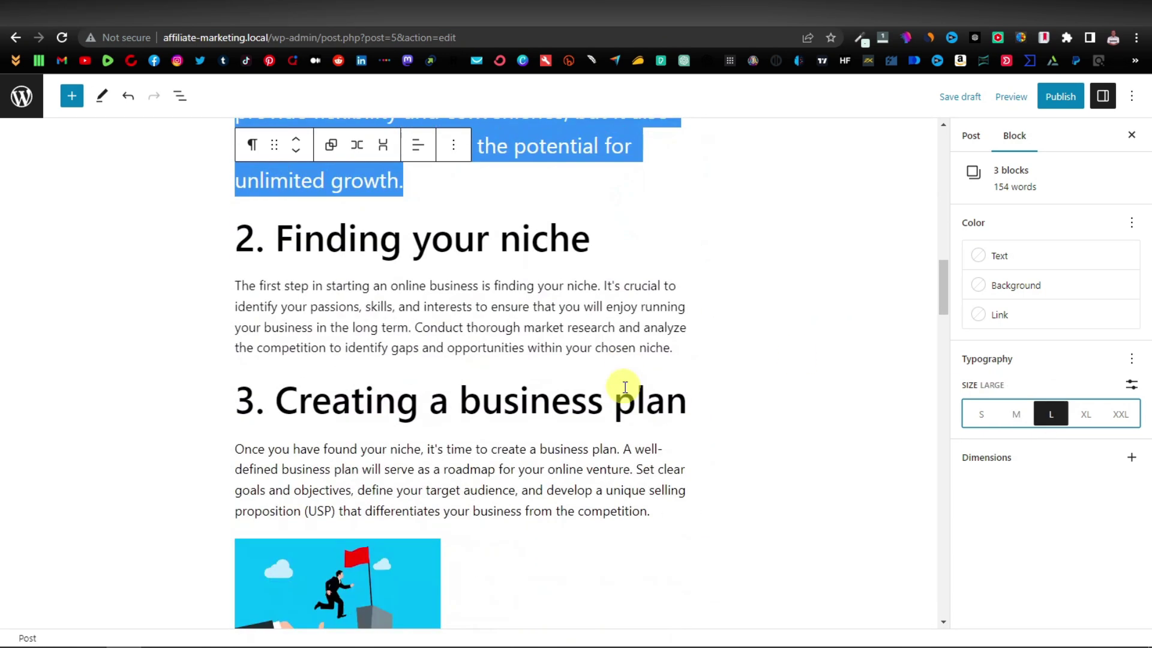
click(456, 316)
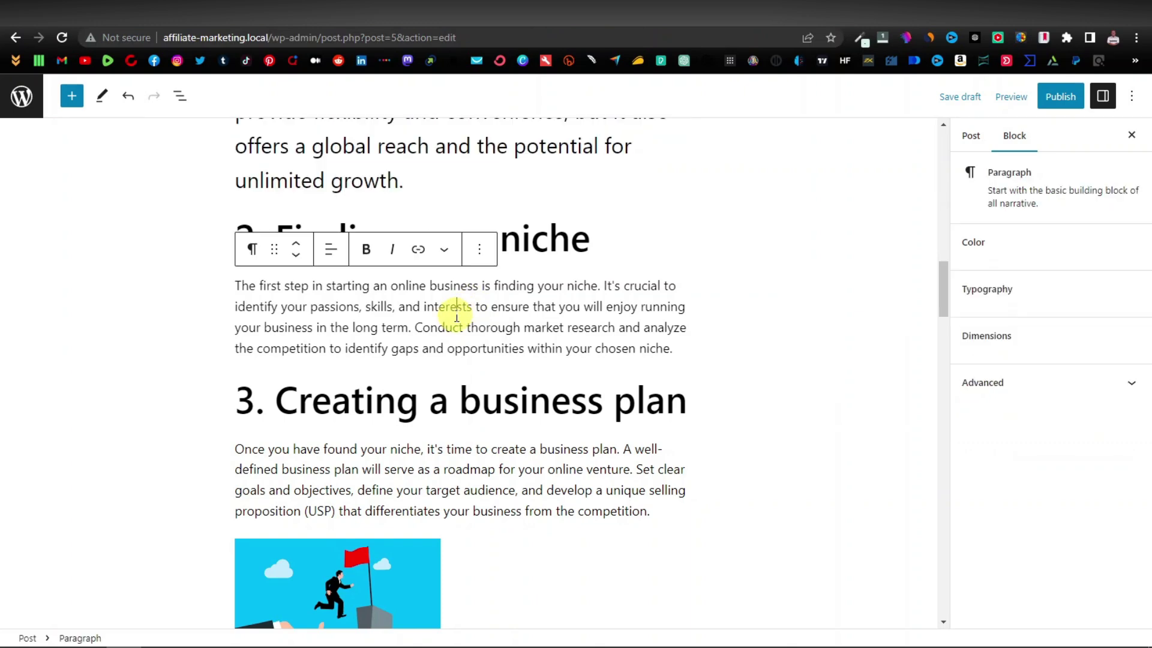
scroll(567, 422, down, 8)
scroll(567, 422, down, 20)
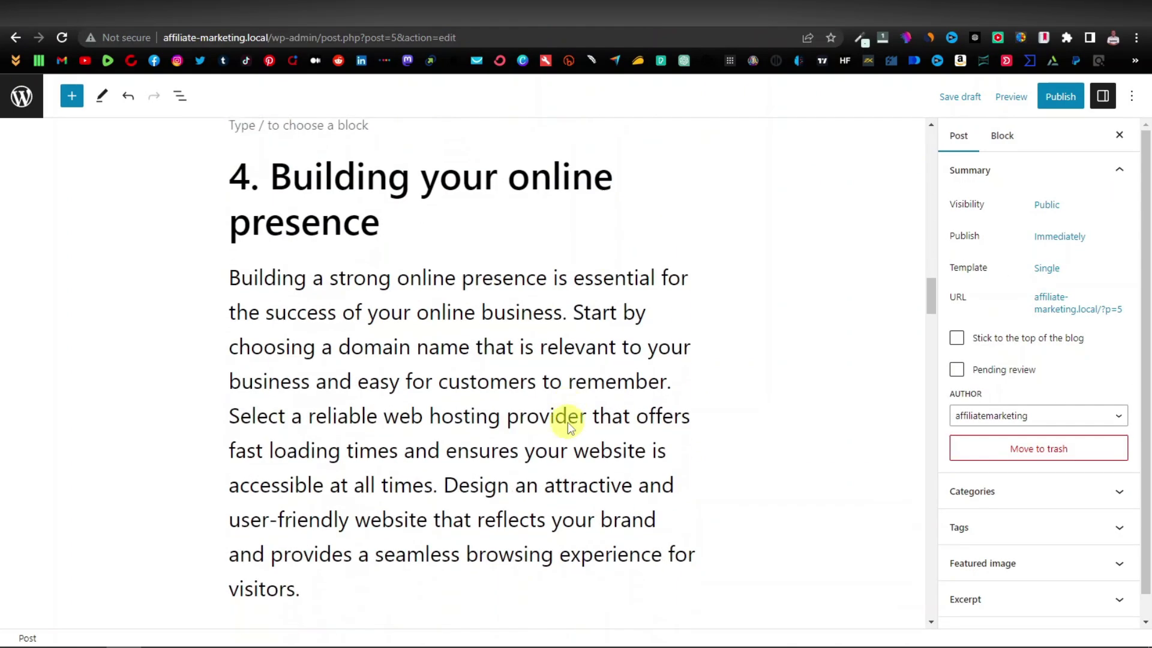
scroll(564, 420, down, 6)
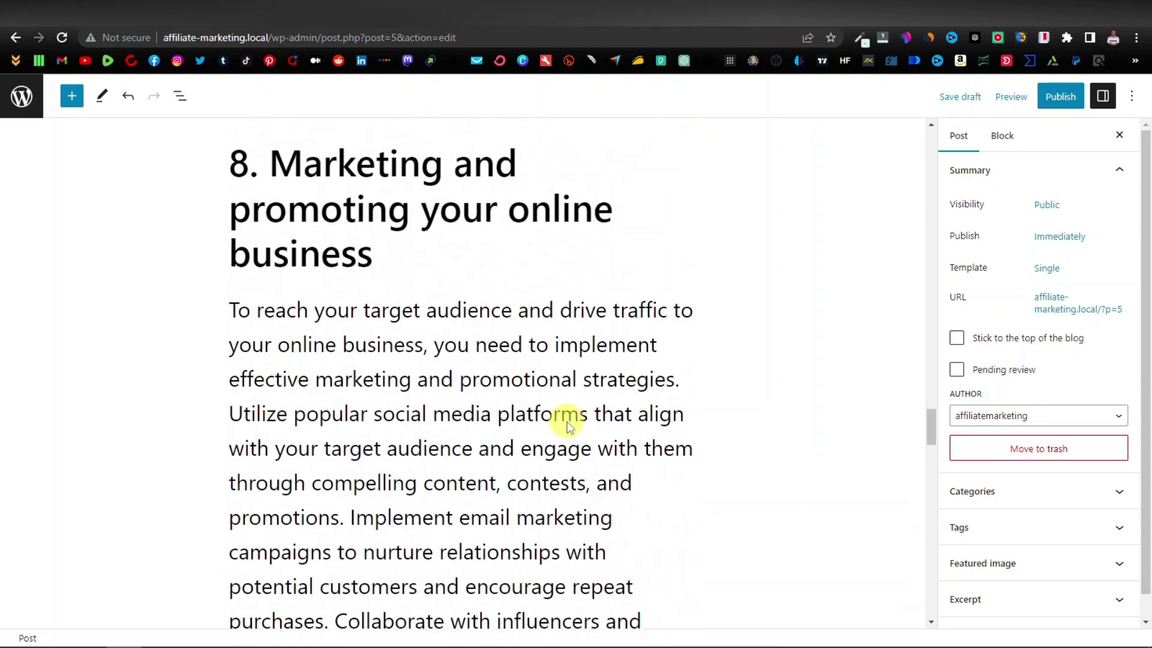
scroll(625, 314, up, 12)
scroll(625, 318, up, 20)
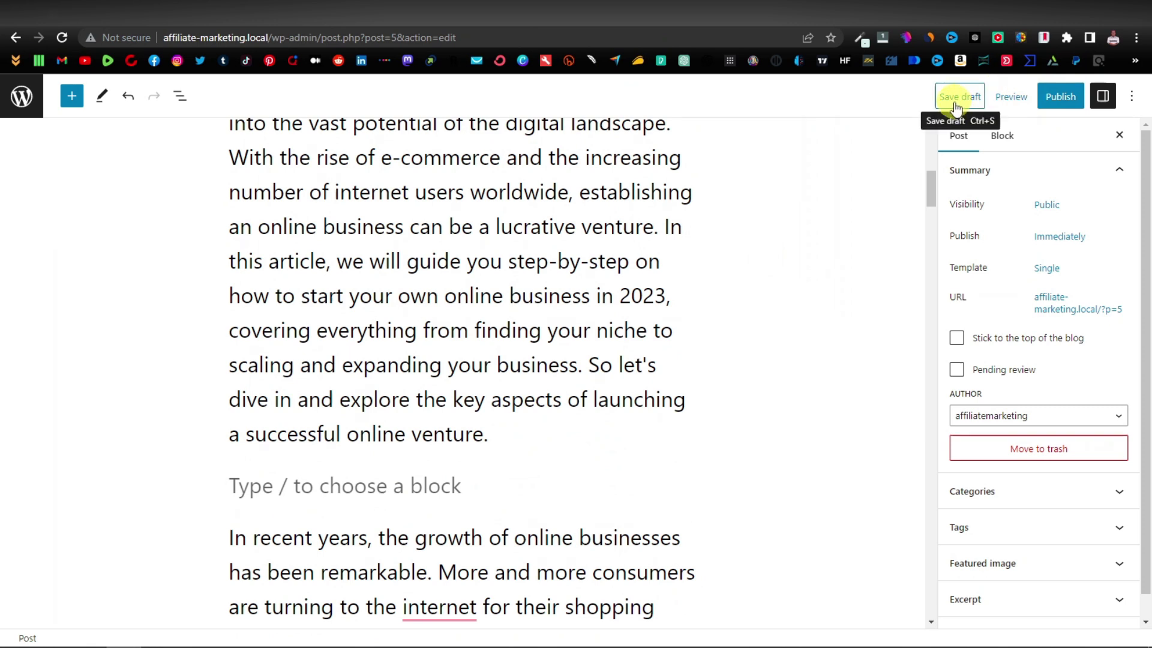
- Publish the "How to Start an Online Business in 2023" post and open its live page
click(1063, 98)
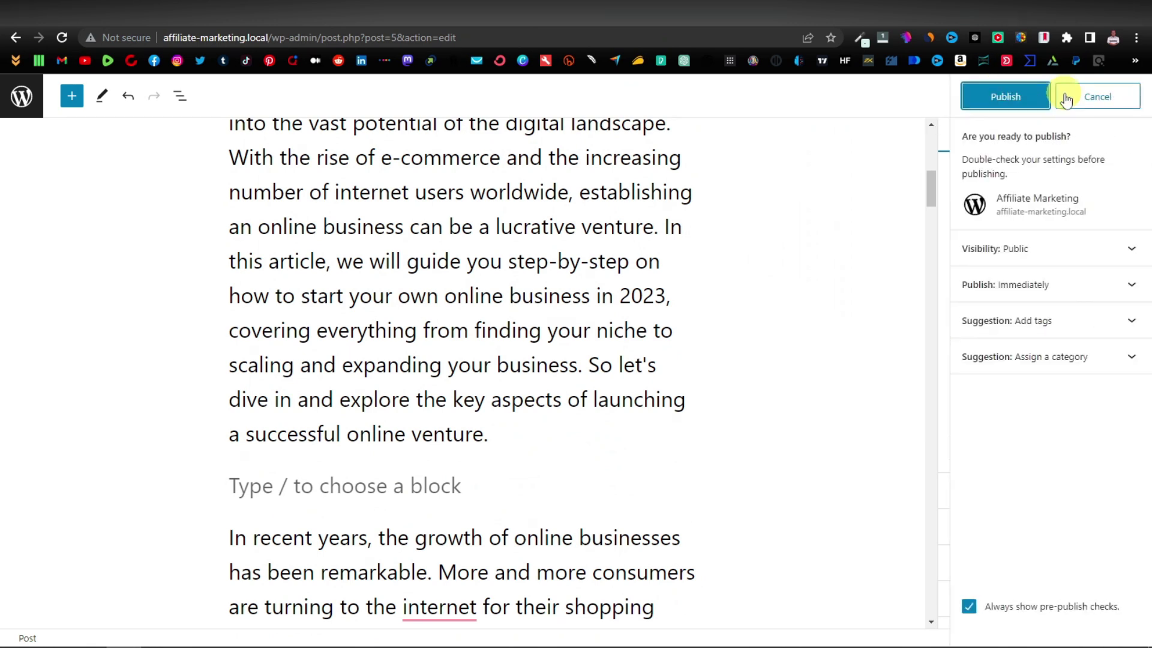
click(1013, 100)
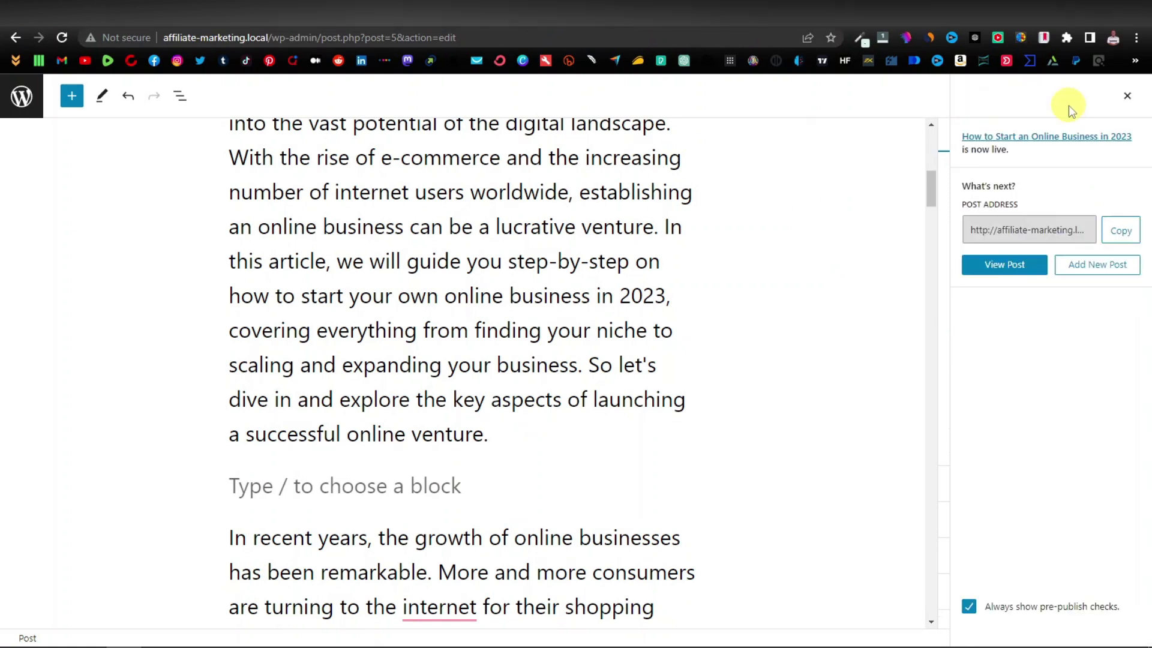
click(998, 267)
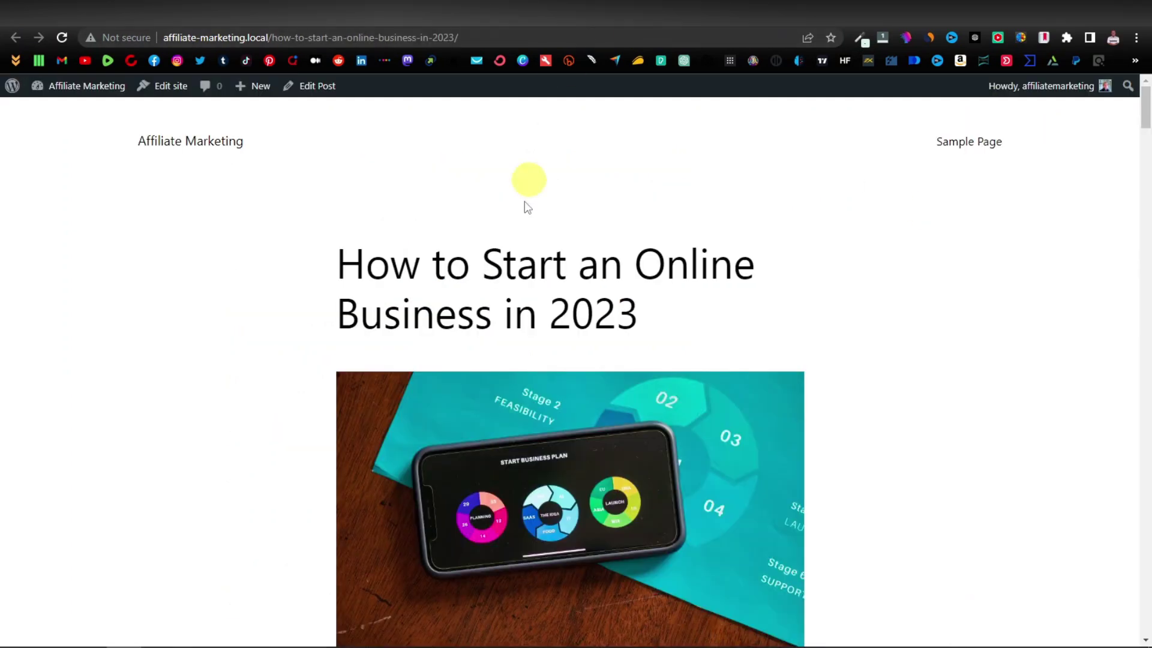
- Read through the published post from its title to the comment form and return to the title
scroll(445, 296, down, 15)
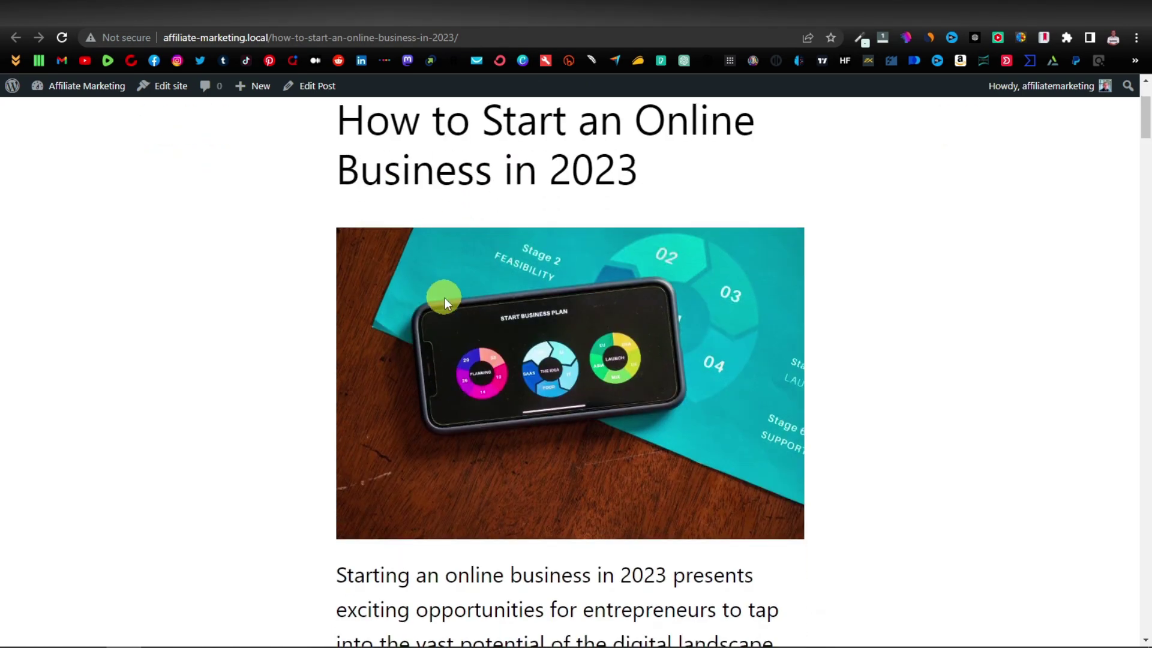
scroll(443, 296, down, 15)
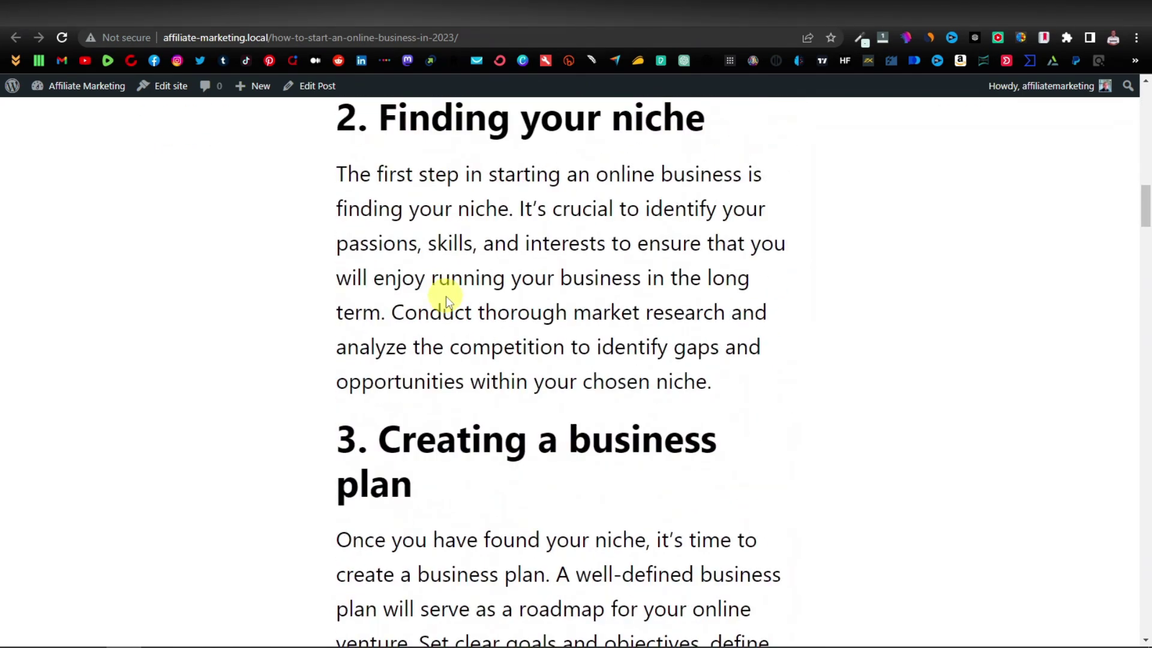
scroll(446, 296, down, 15)
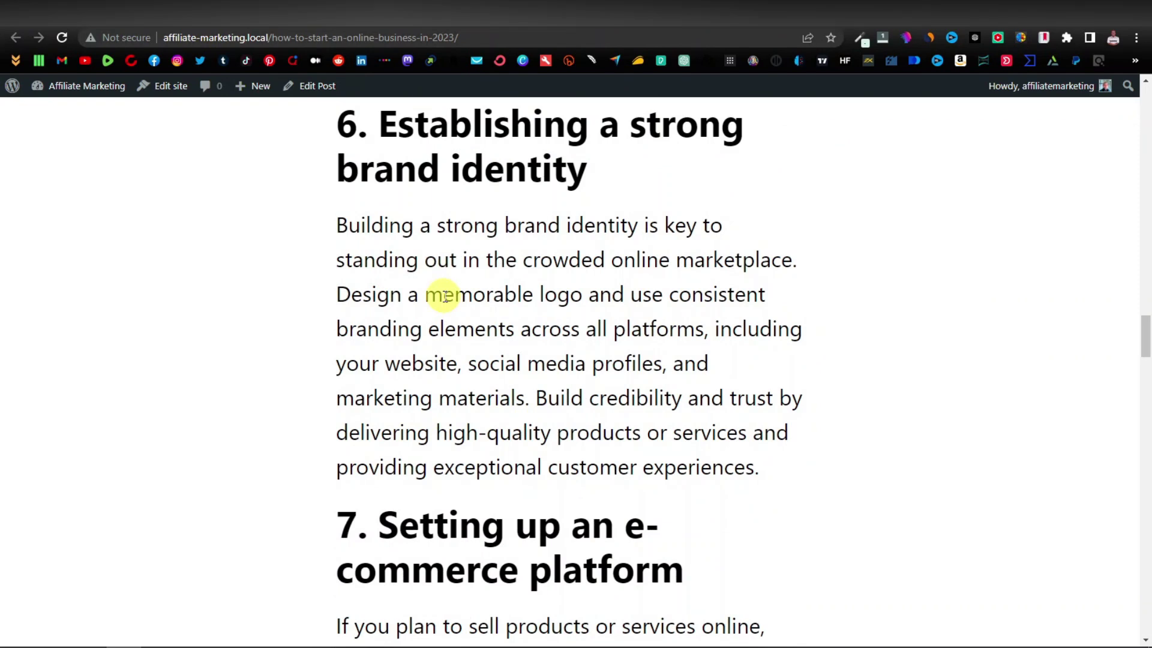
scroll(437, 298, down, 15)
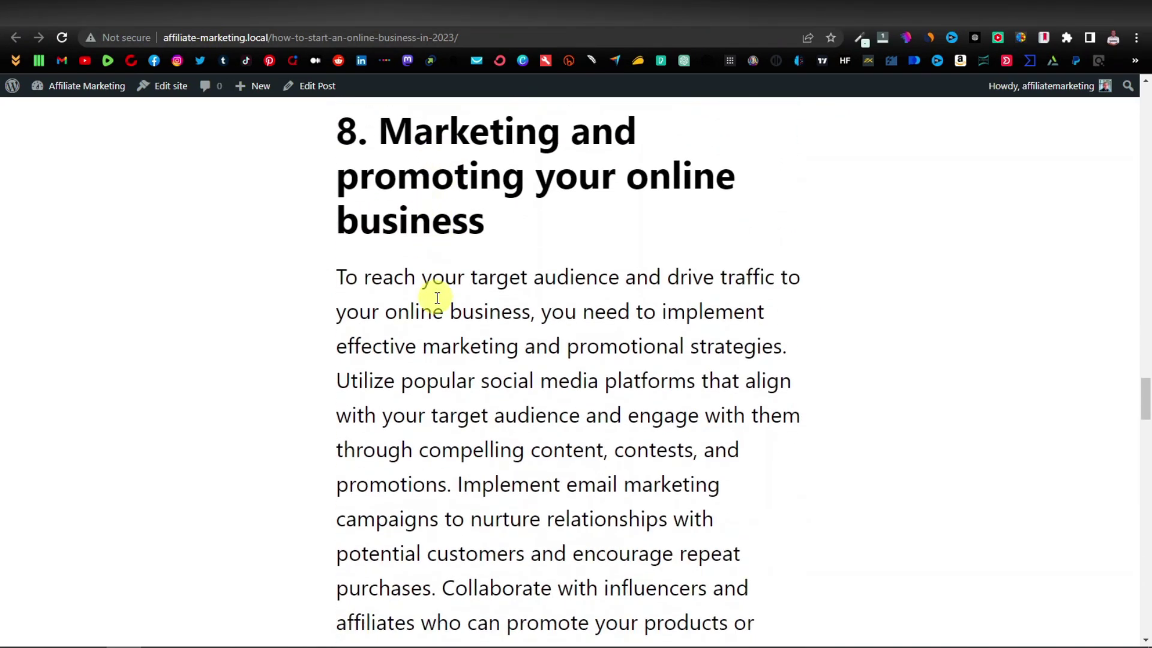
scroll(438, 296, down, 4)
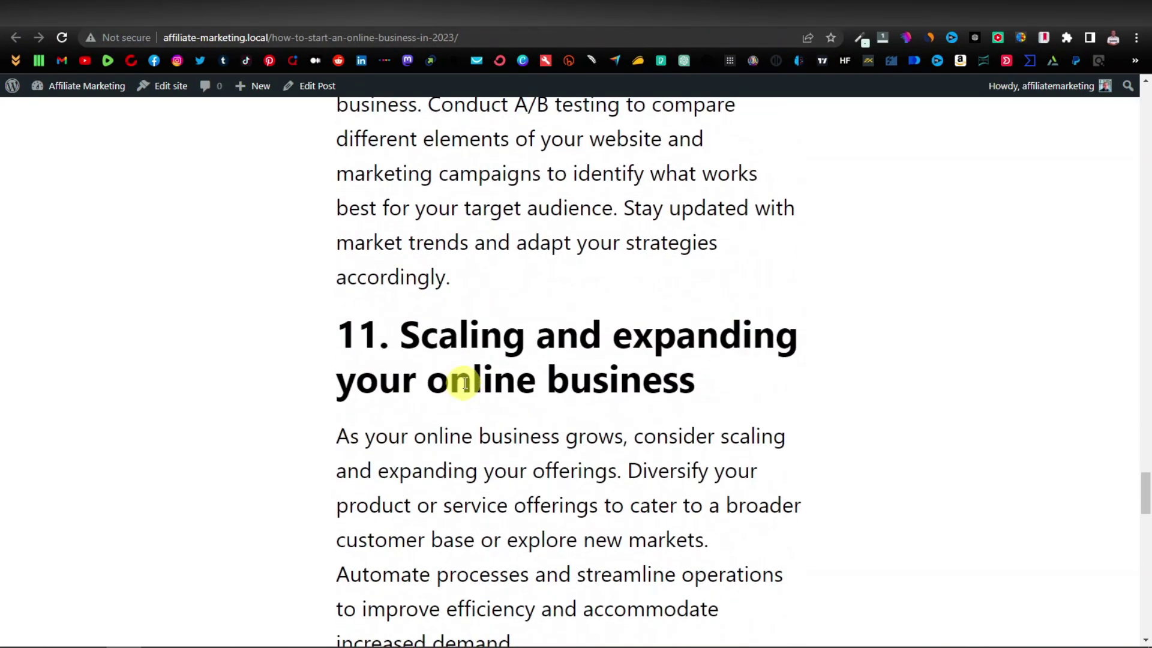
scroll(529, 348, down, 15)
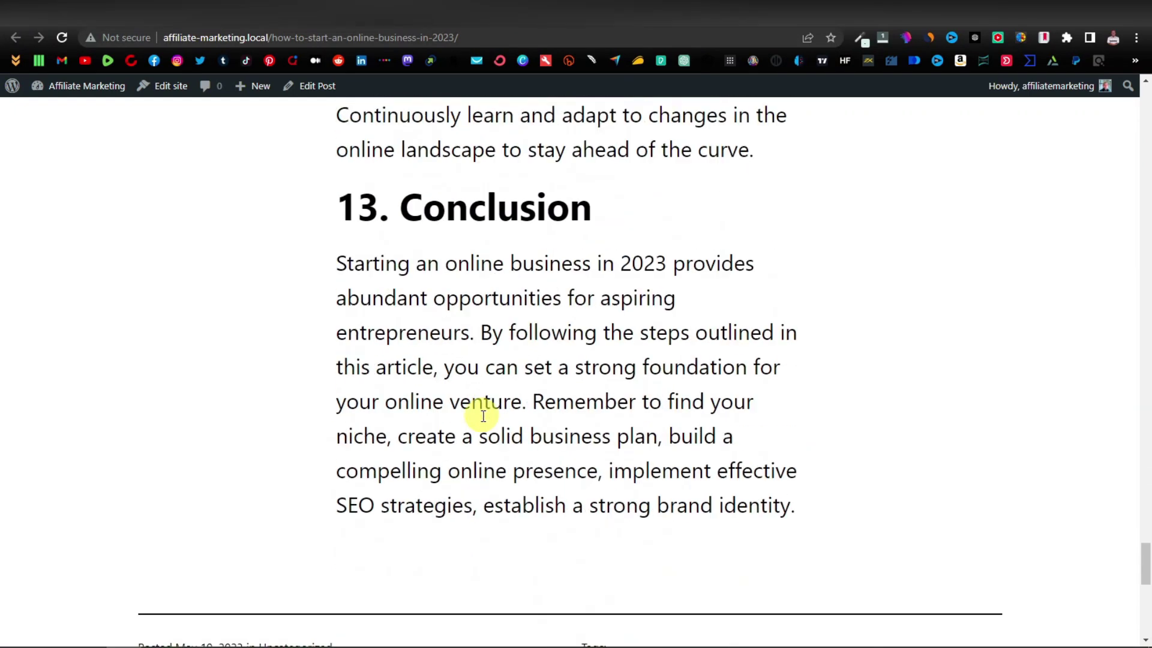
scroll(483, 420, down, 4)
scroll(462, 358, up, 8)
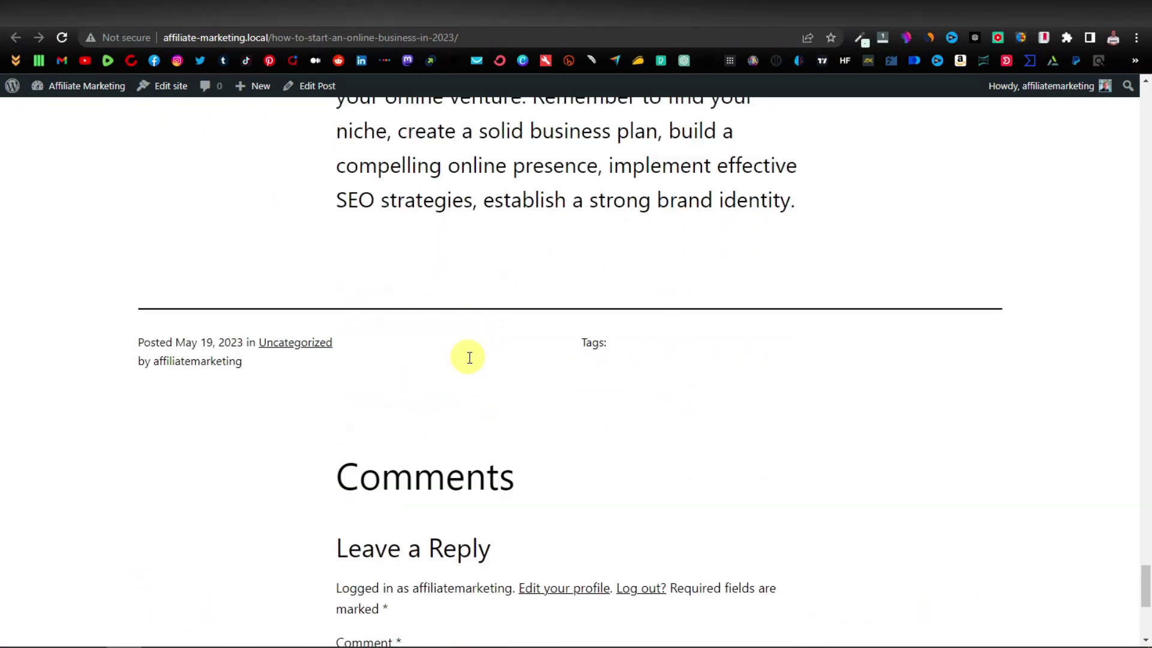
scroll(468, 363, down, 3)
scroll(600, 270, down, 3)
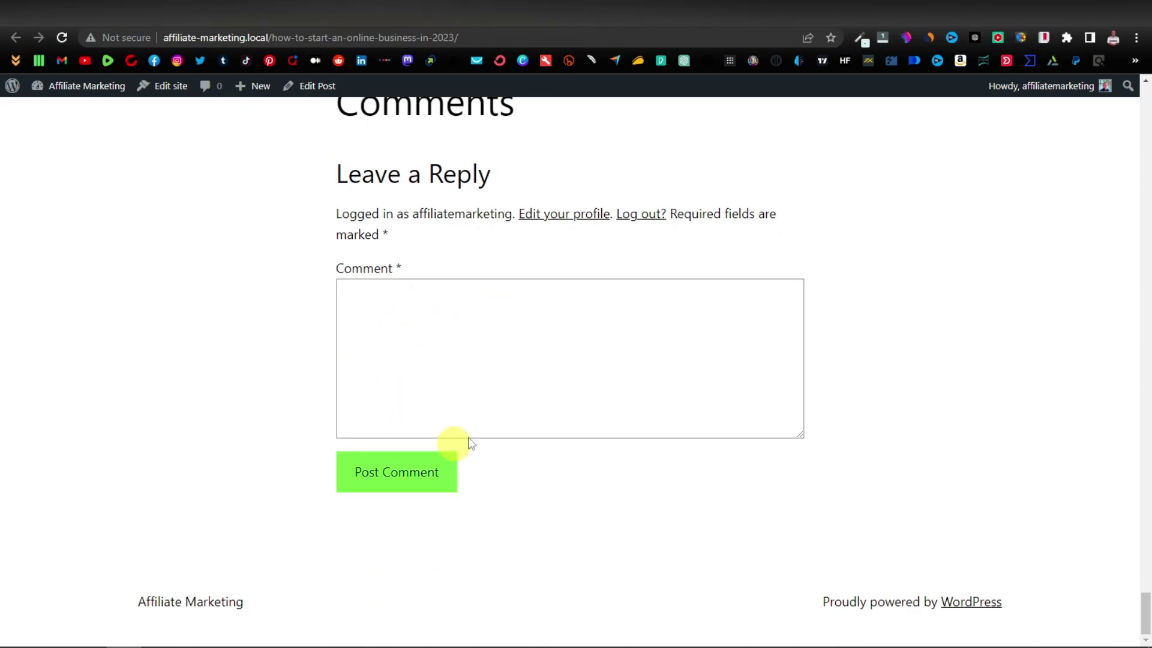
scroll(492, 429, up, 5)
drag(1145, 594, 1146, 117)
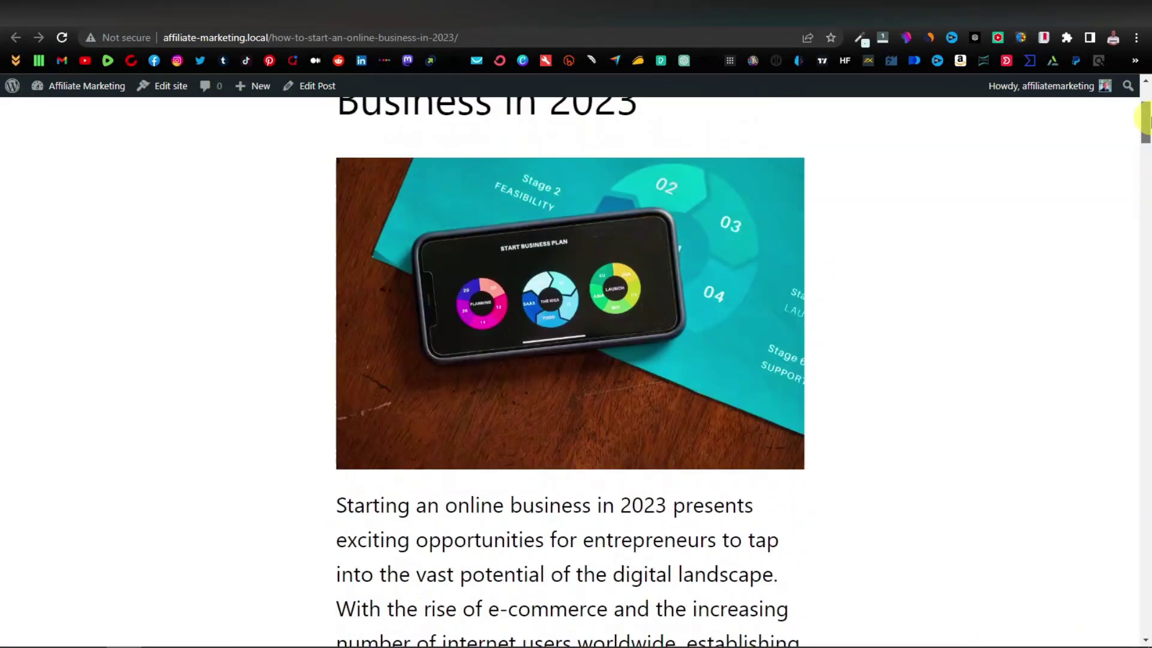
scroll(600, 413, up, 2)
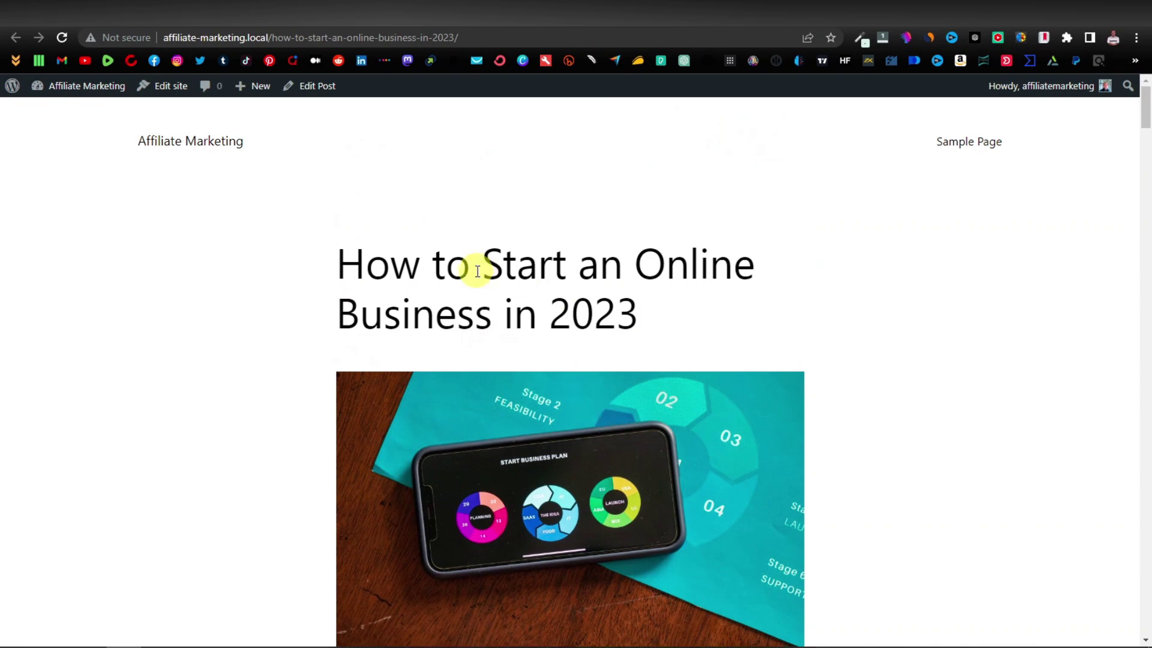
- Recheck the live post's section headings and body text beyond section 11, ending back at the featured image
scroll(674, 471, down, 20)
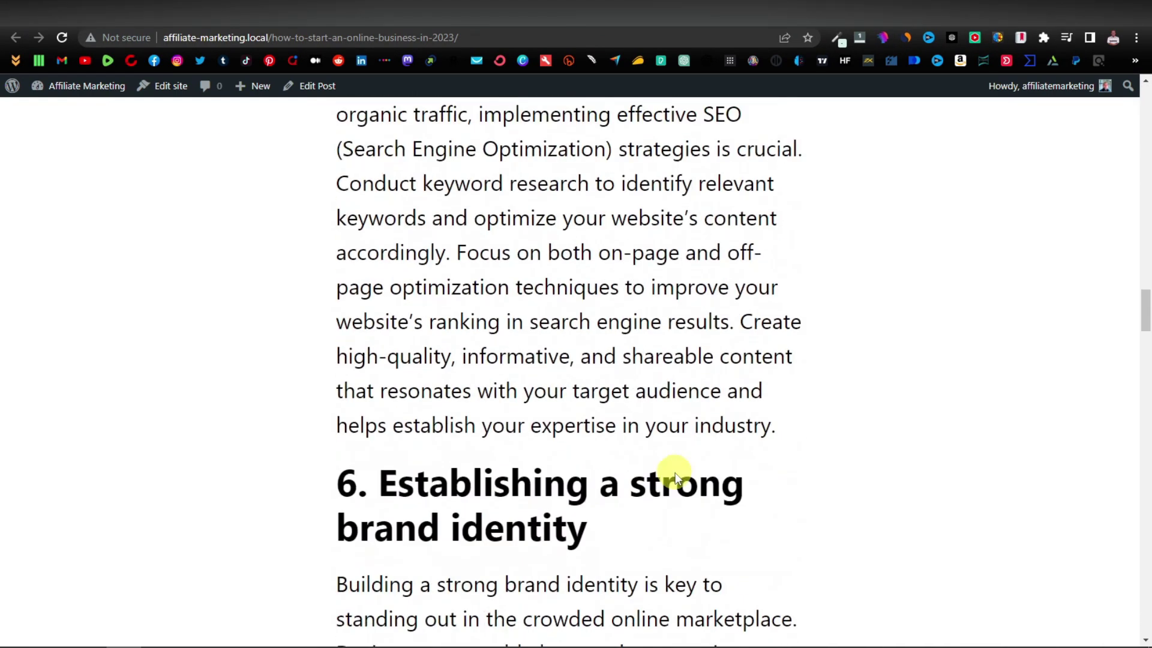
scroll(676, 473, down, 12)
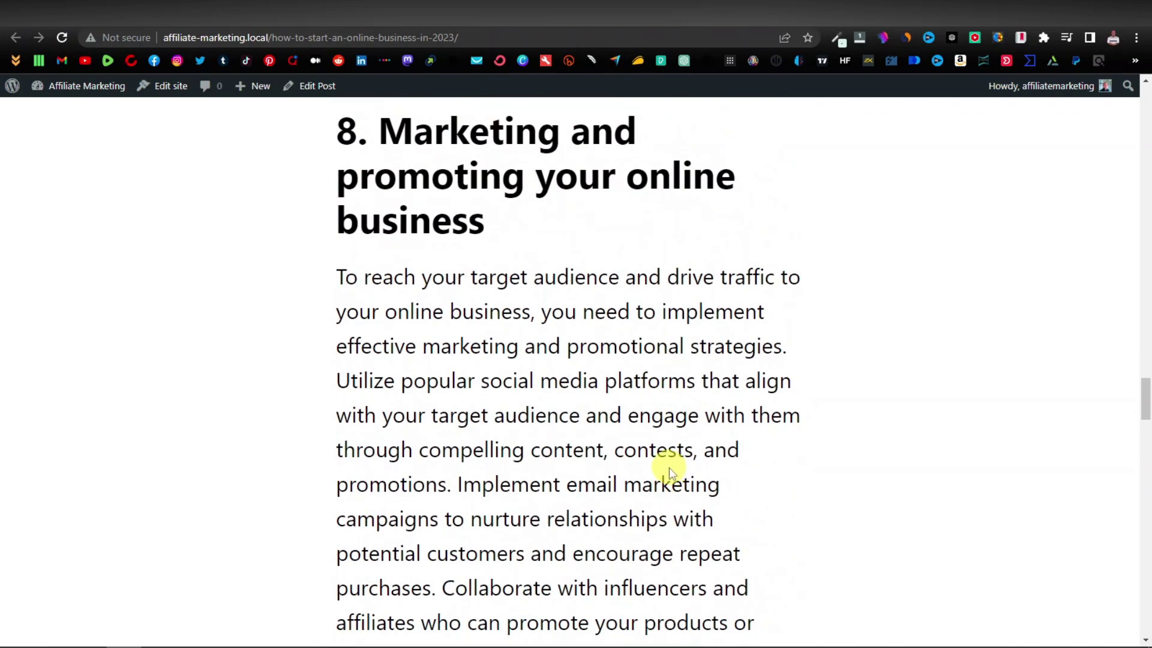
scroll(669, 467, down, 18)
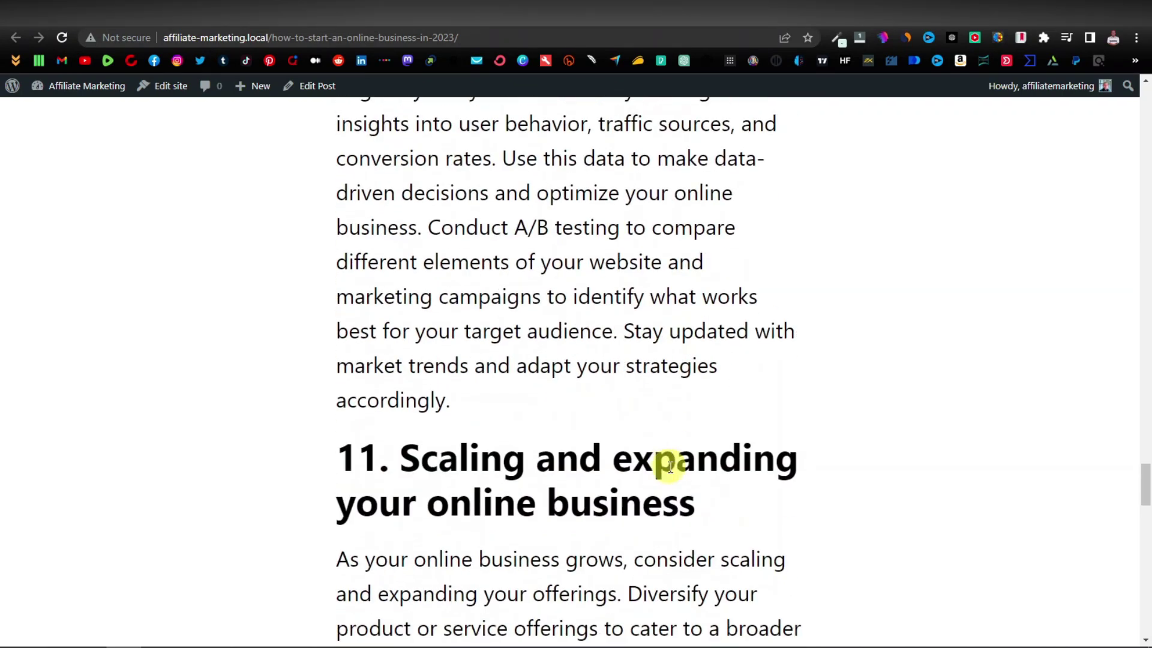
scroll(670, 467, down, 15)
scroll(670, 468, down, 2)
scroll(669, 467, up, 20)
scroll(666, 468, up, 20)
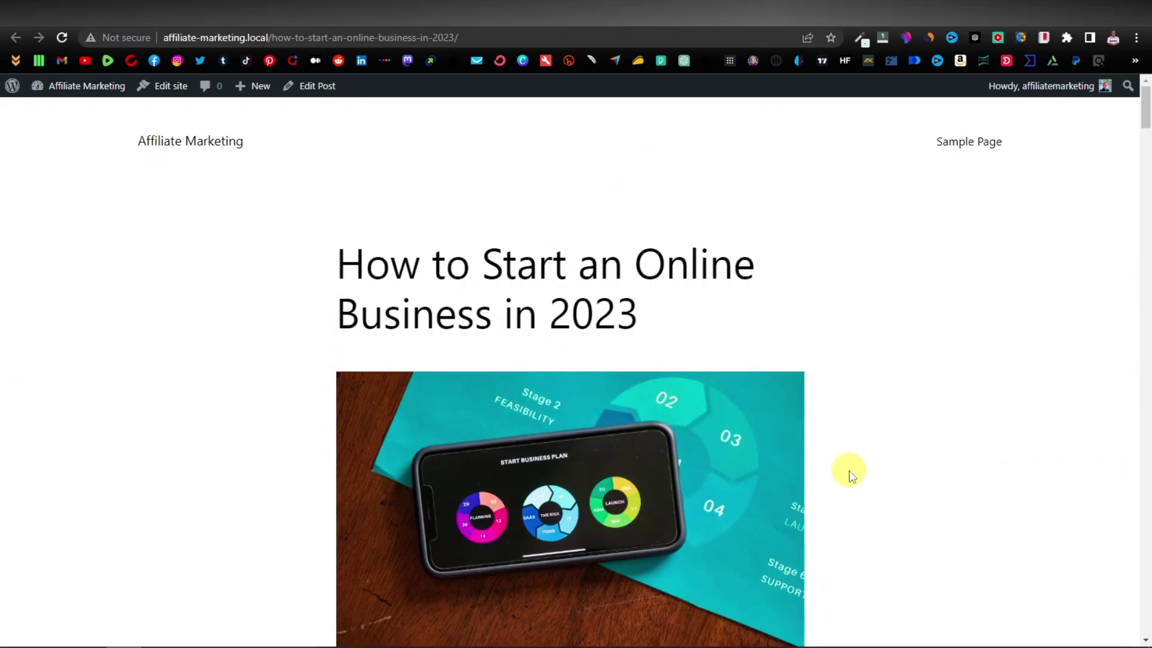
scroll(849, 471, down, 3)
scroll(847, 471, up, 3)
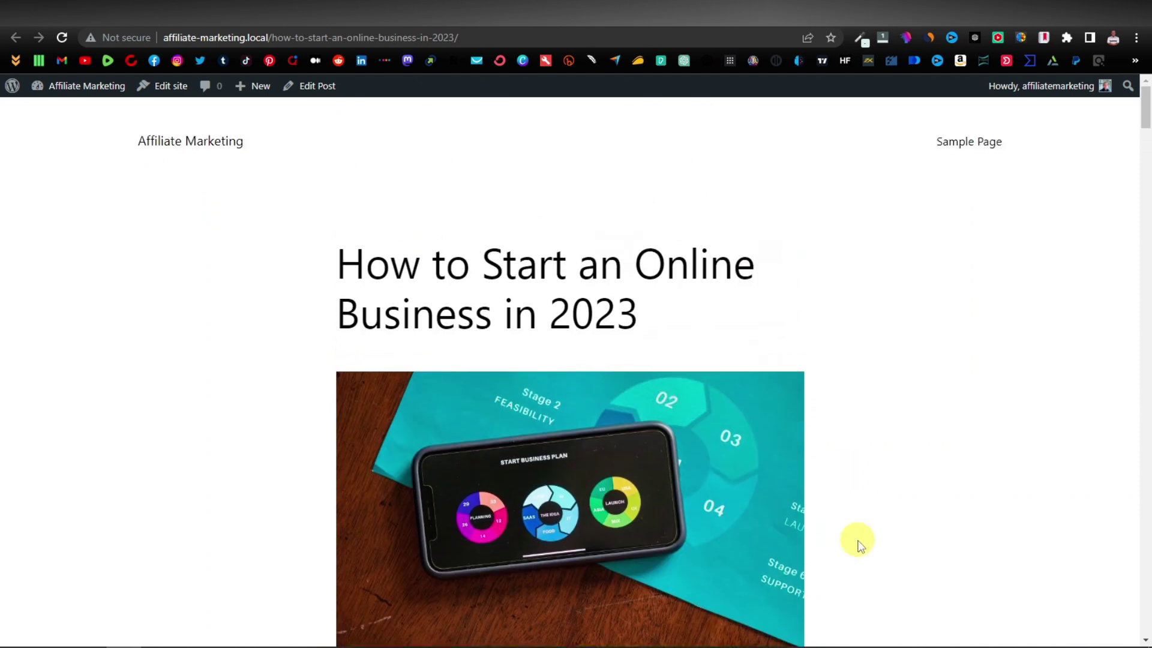
- Move the default "Hello world!" post to the trash from the Posts list, after checking the blog's front page
key(alt+Left)
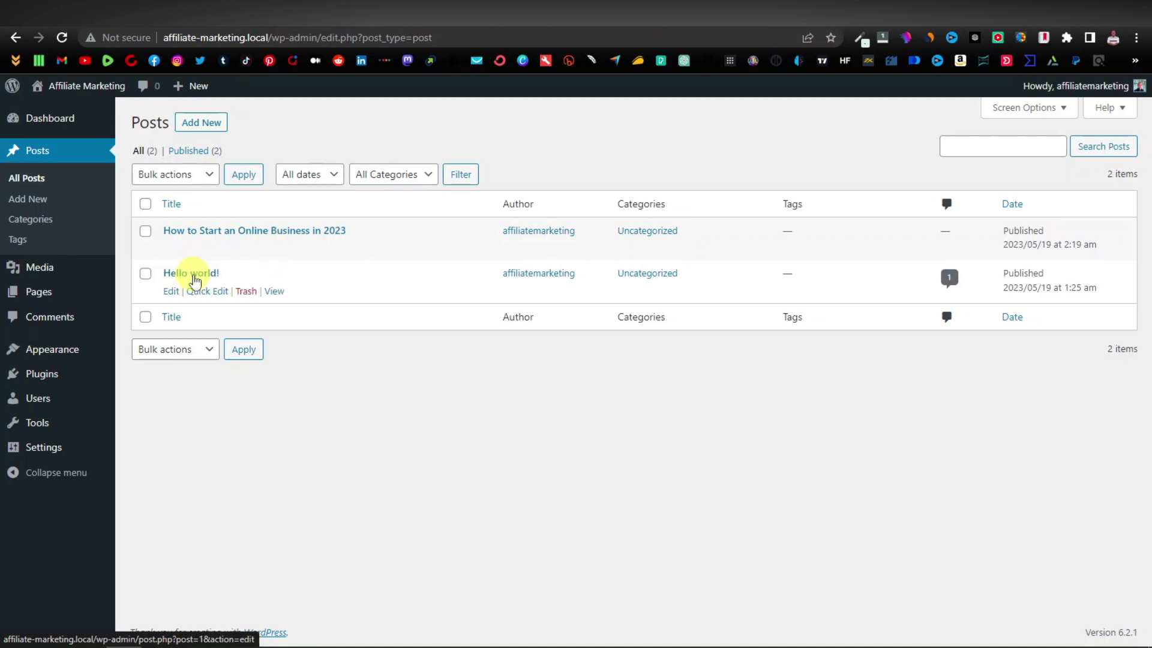
click(271, 293)
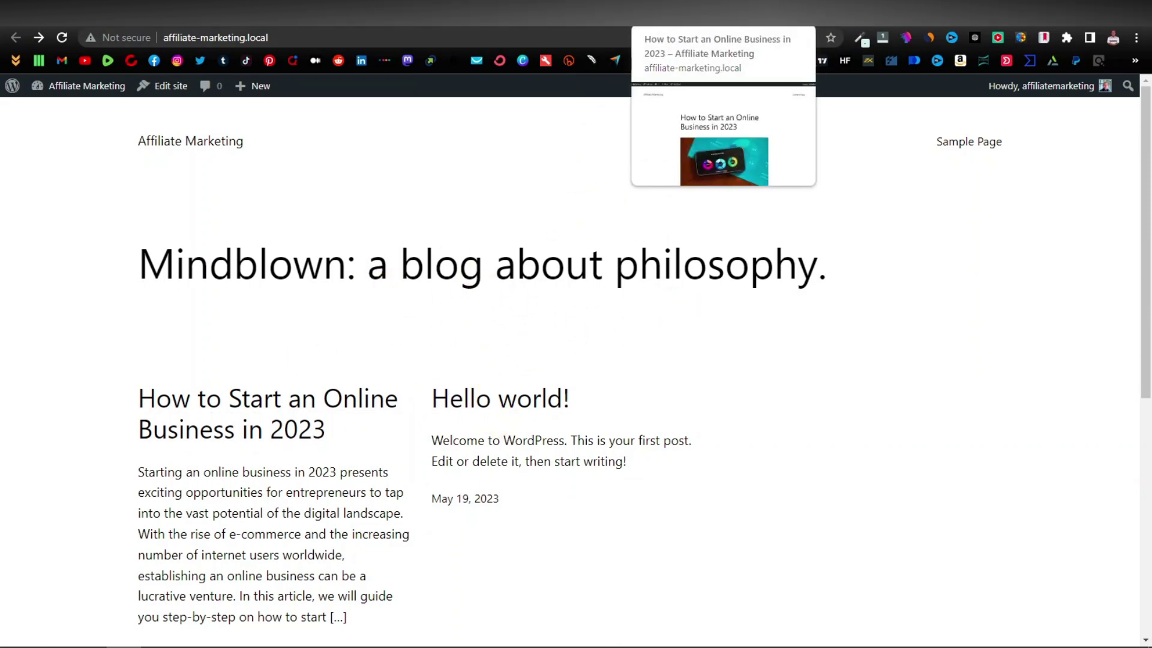
click(540, 12)
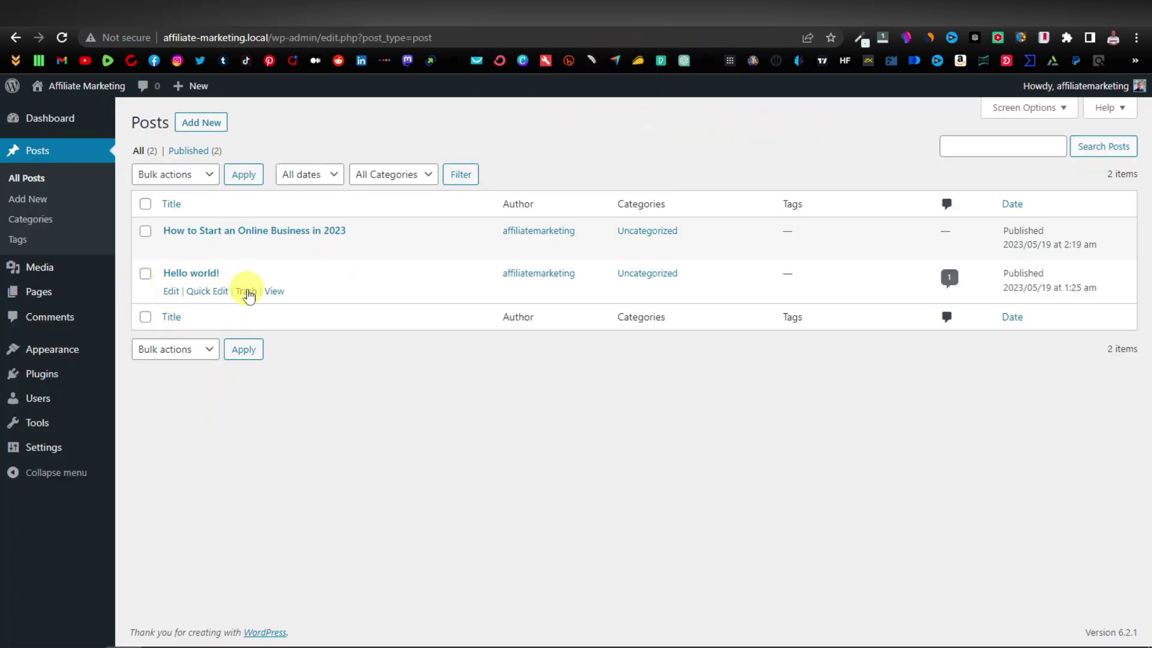
click(247, 292)
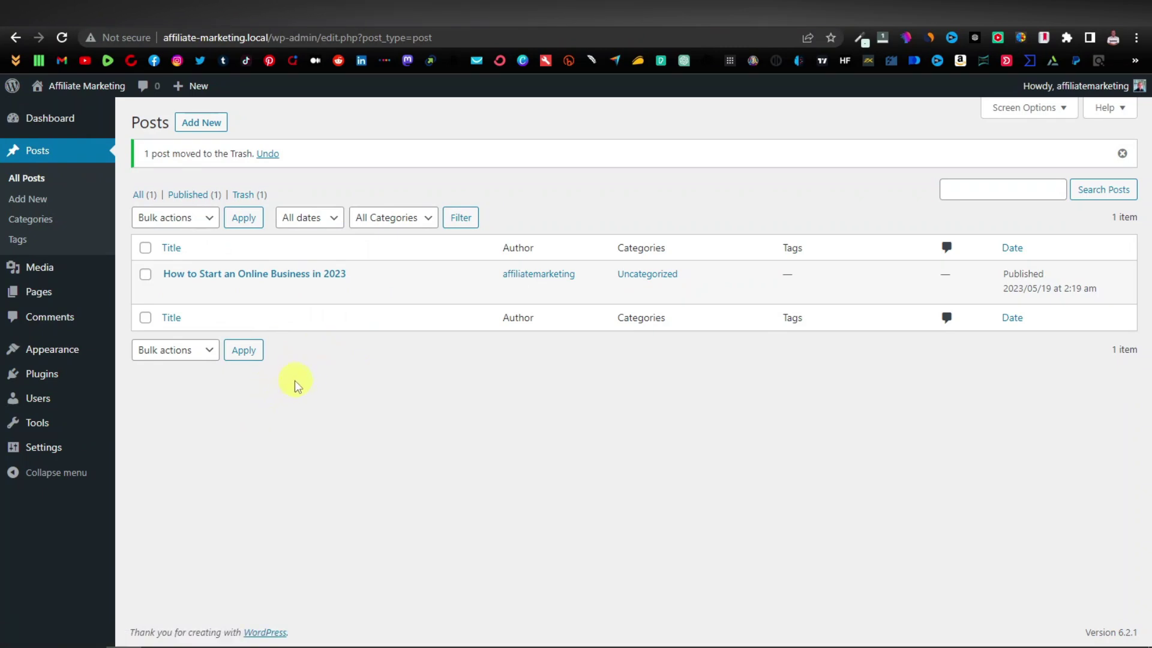
- View the remaining "How to Start an Online Business in 2023" post on the live site
click(275, 287)
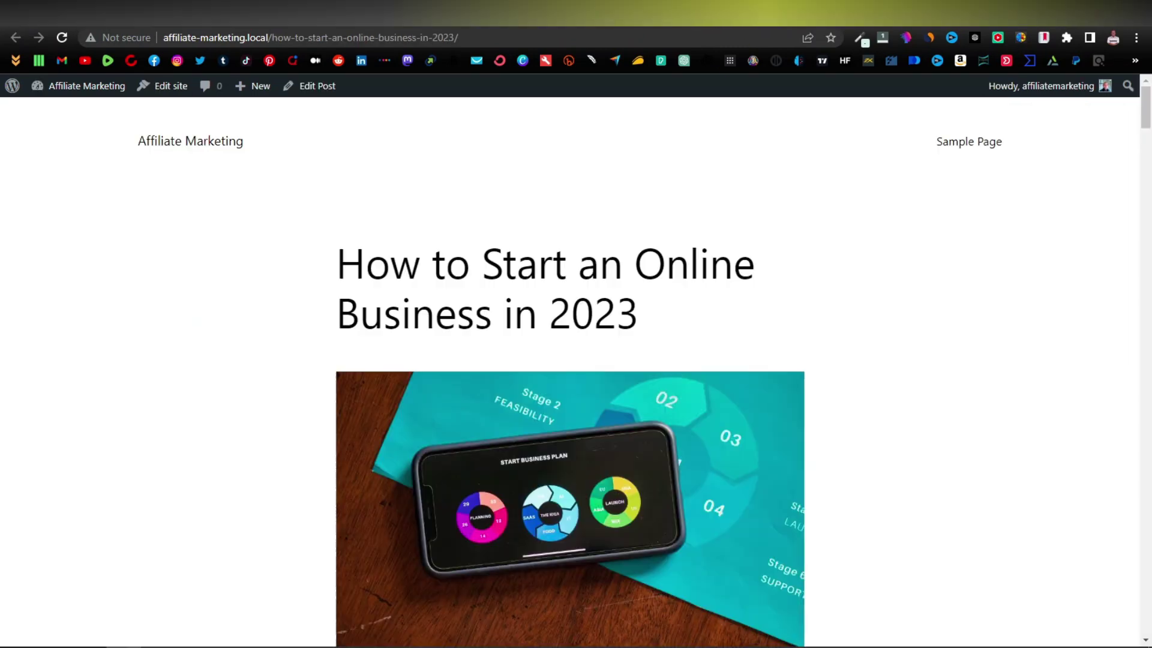
scroll(330, 456, down, 5)
scroll(329, 457, up, 5)
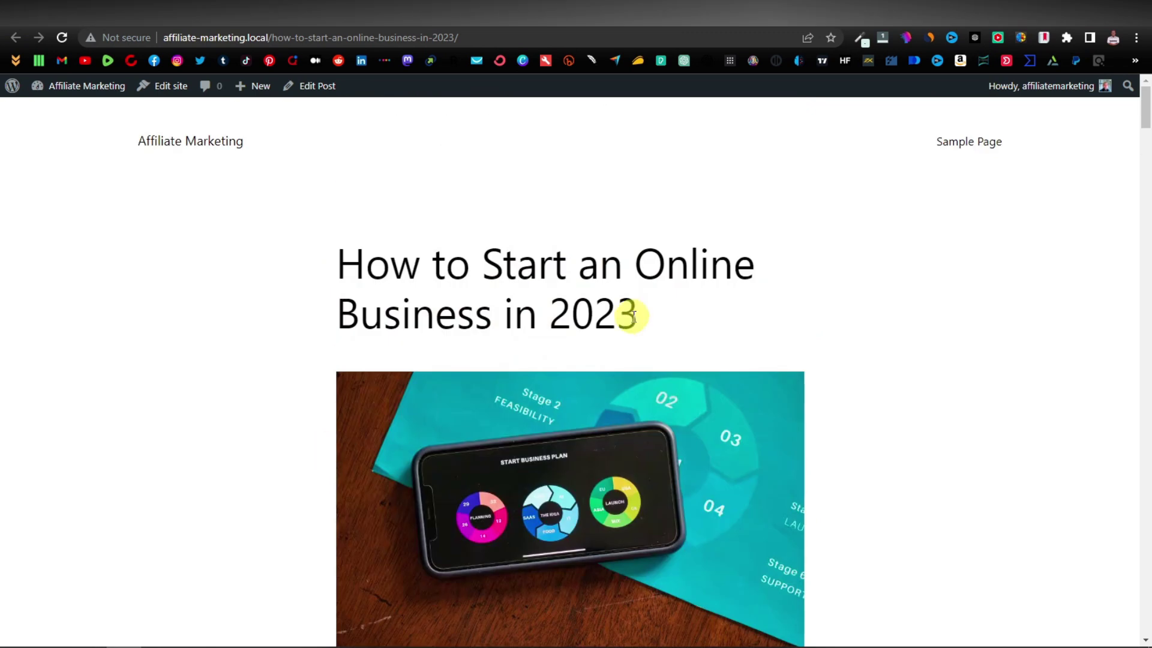
- Activate the Twenty Twenty-One theme from the installed themes in the site's admin area
key(alt+Left)
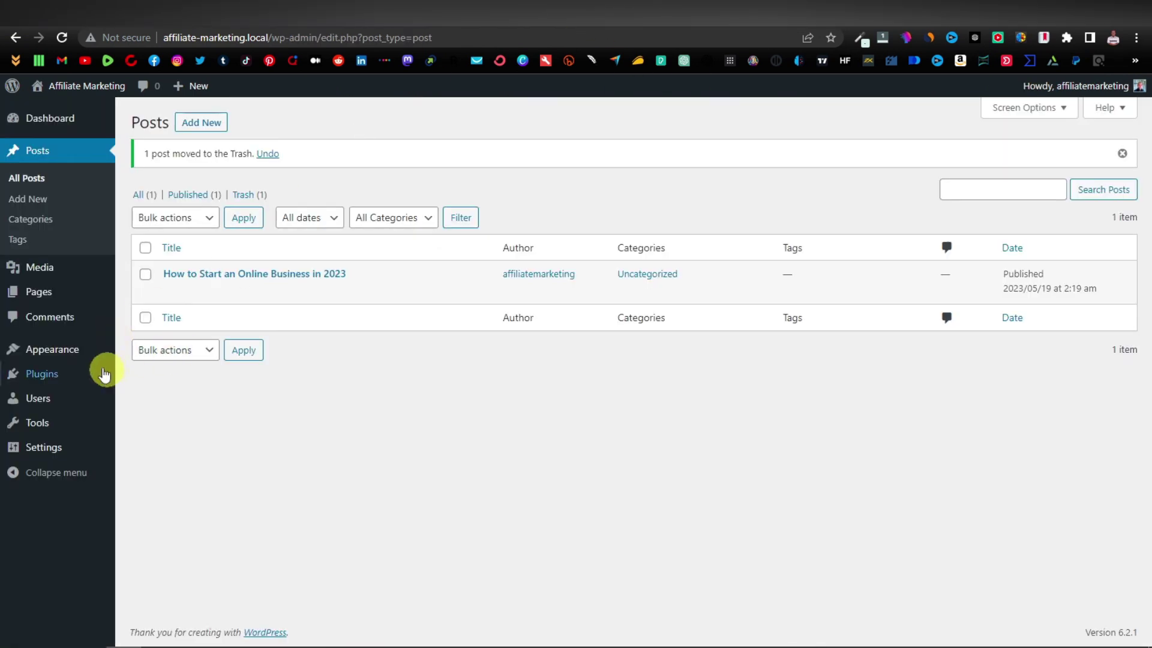
click(47, 359)
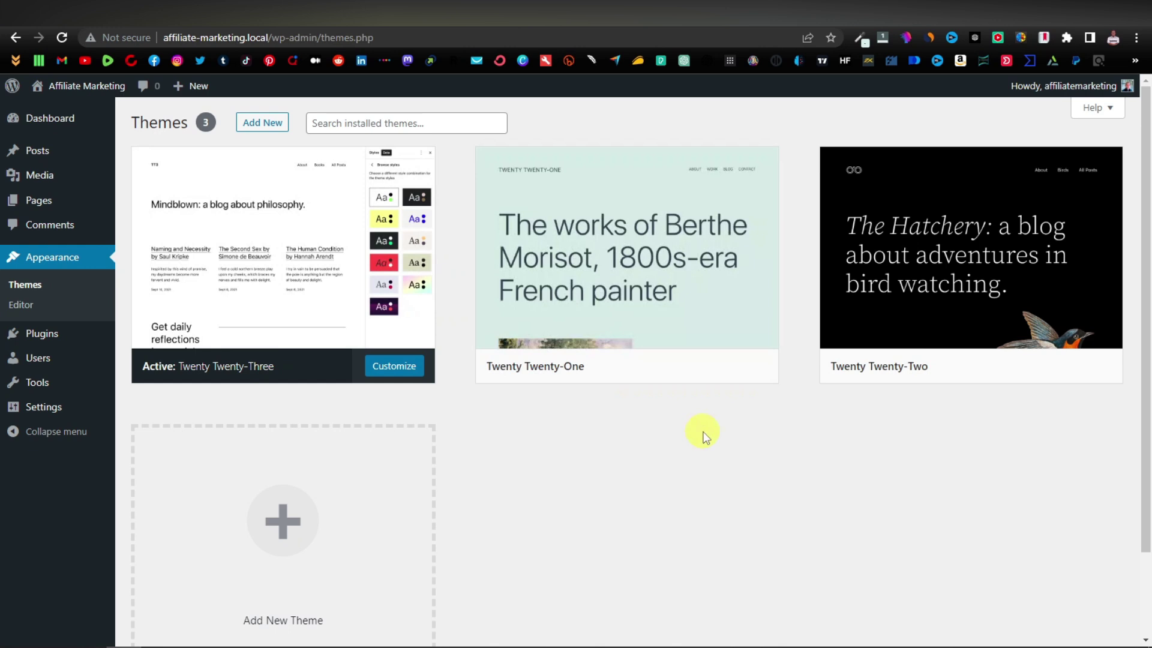
mouse_move(548, 322)
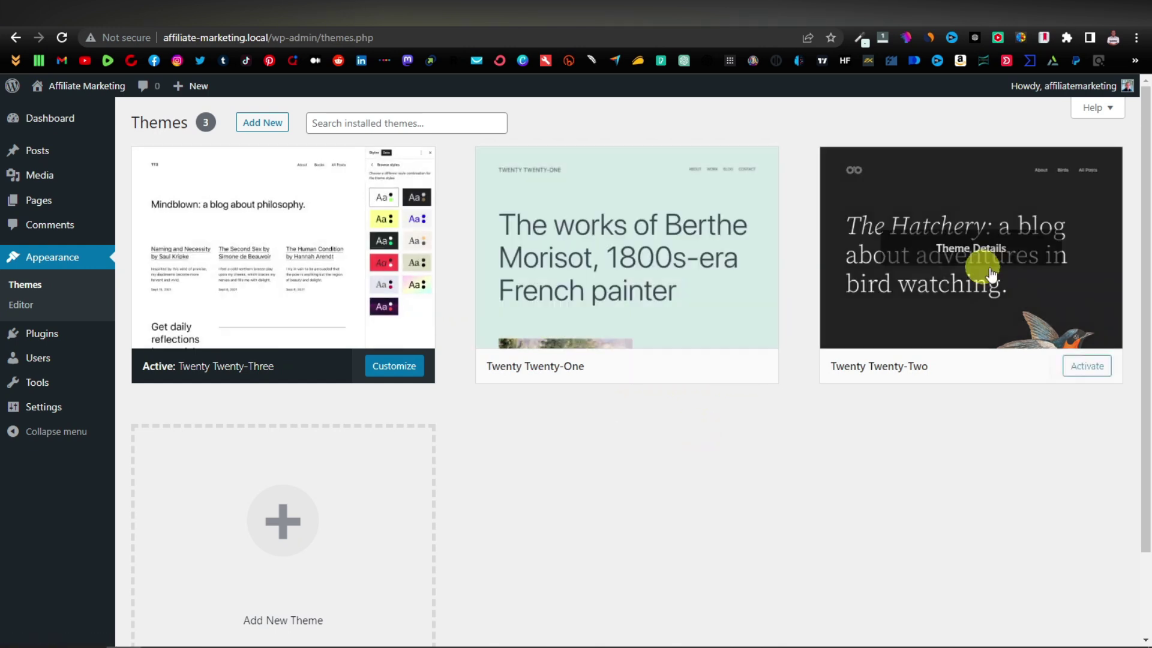
mouse_move(1025, 322)
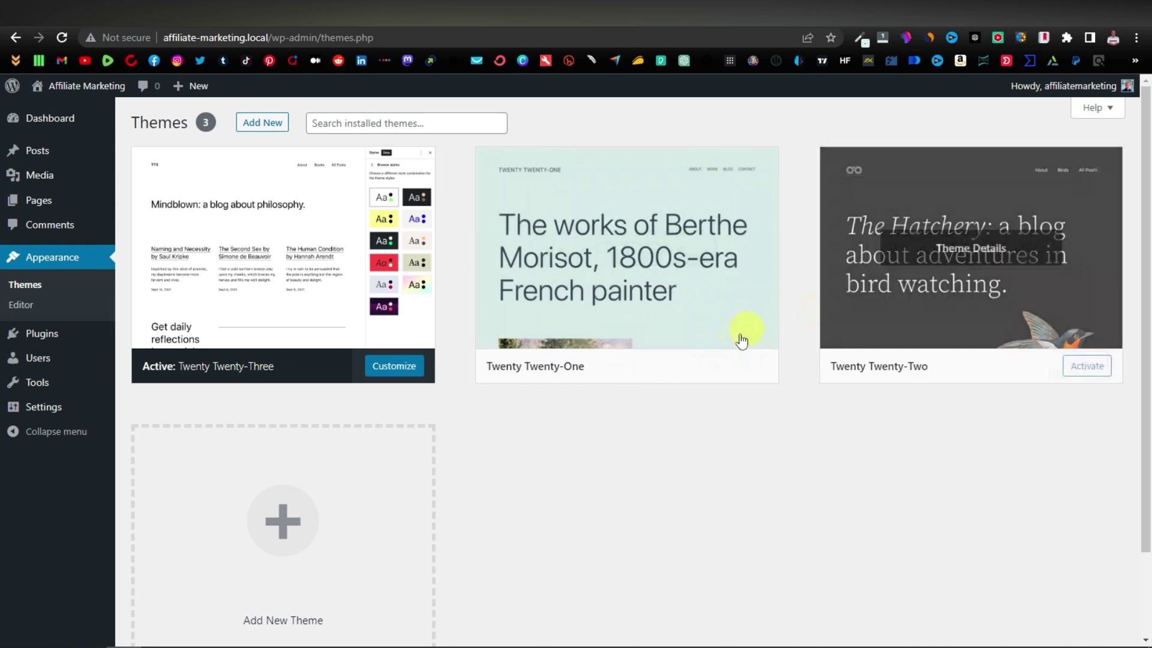
mouse_move(733, 353)
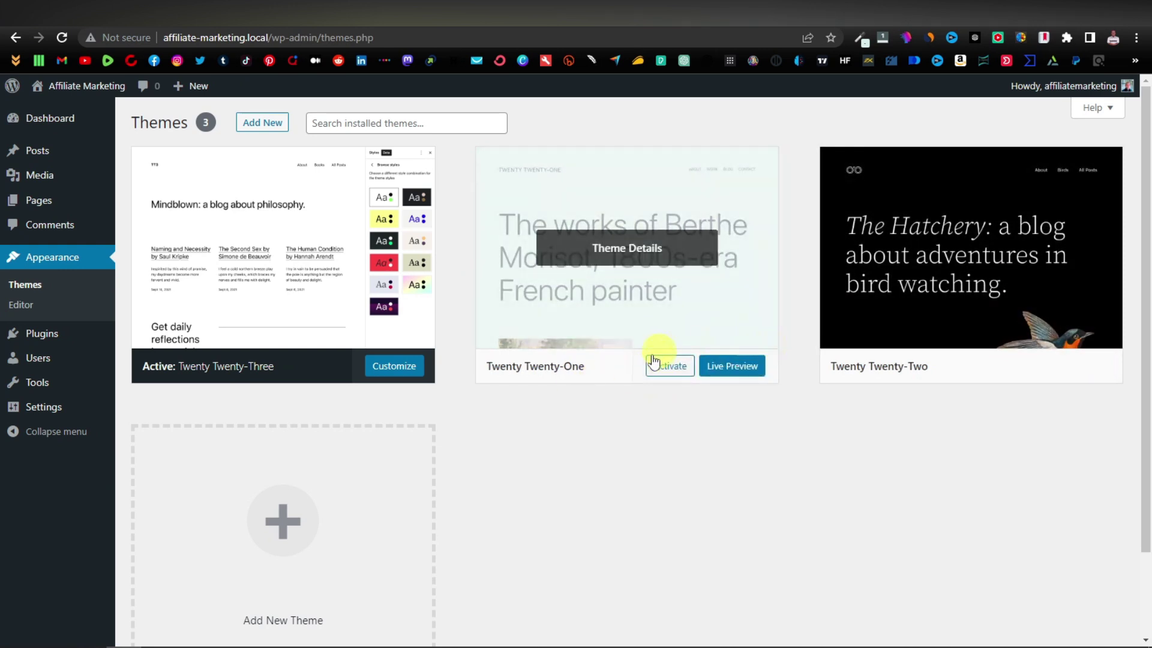
click(676, 370)
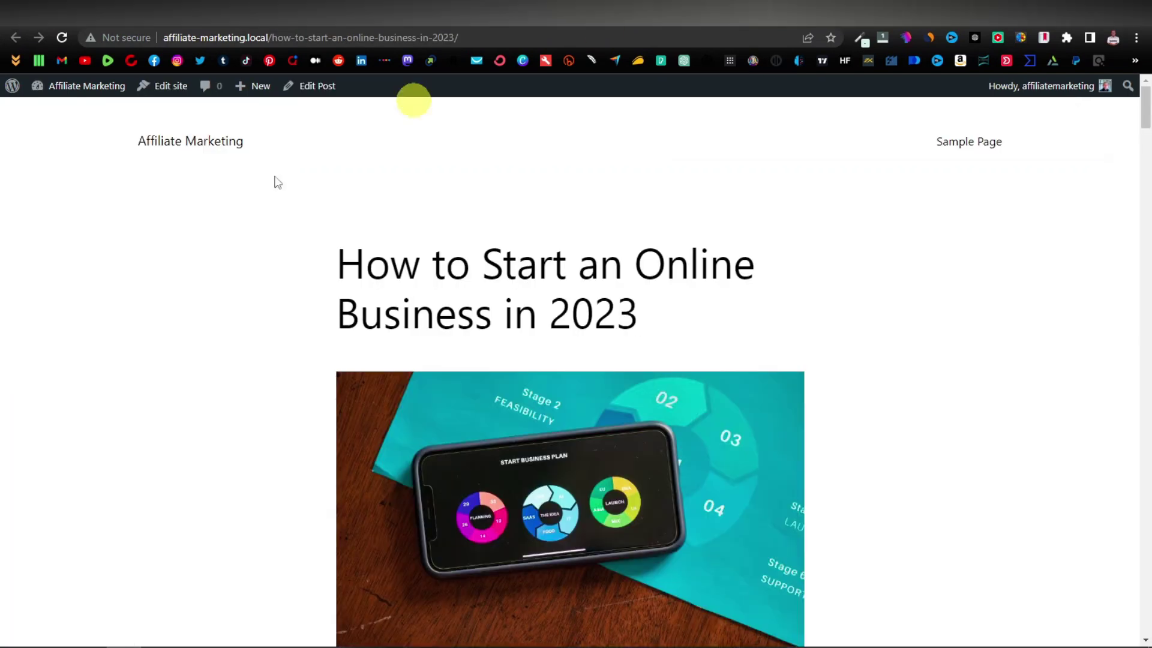
- Reload the live post and examine its title, image, headings and body text in the Twenty Twenty-One theme
click(63, 37)
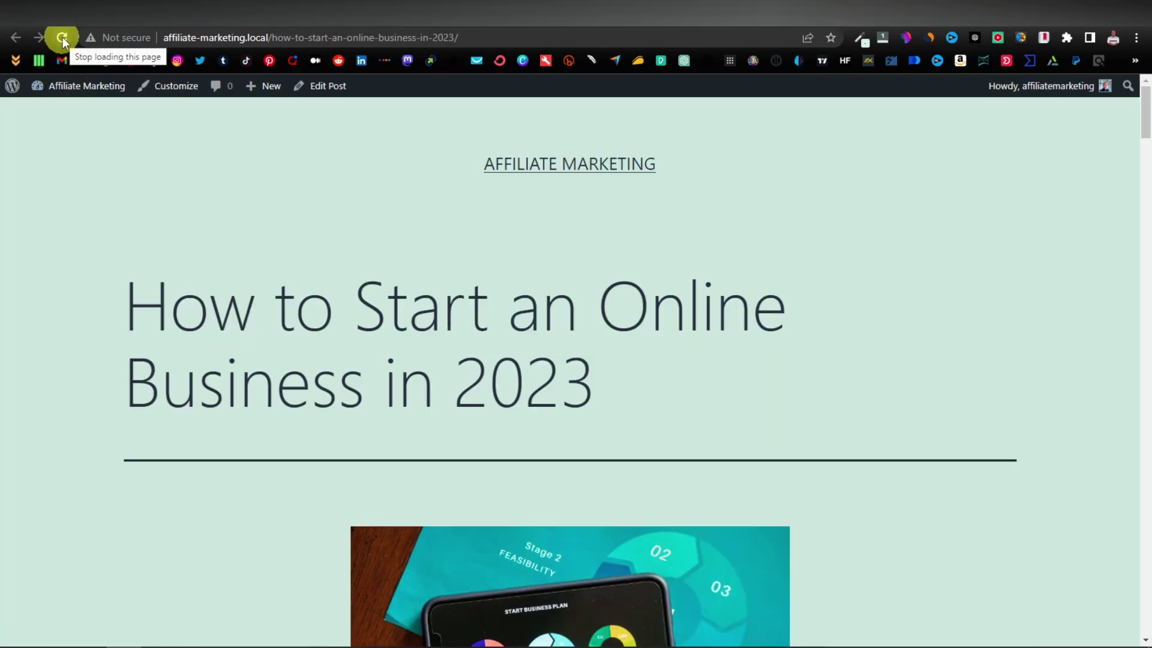
scroll(399, 246, down, 3)
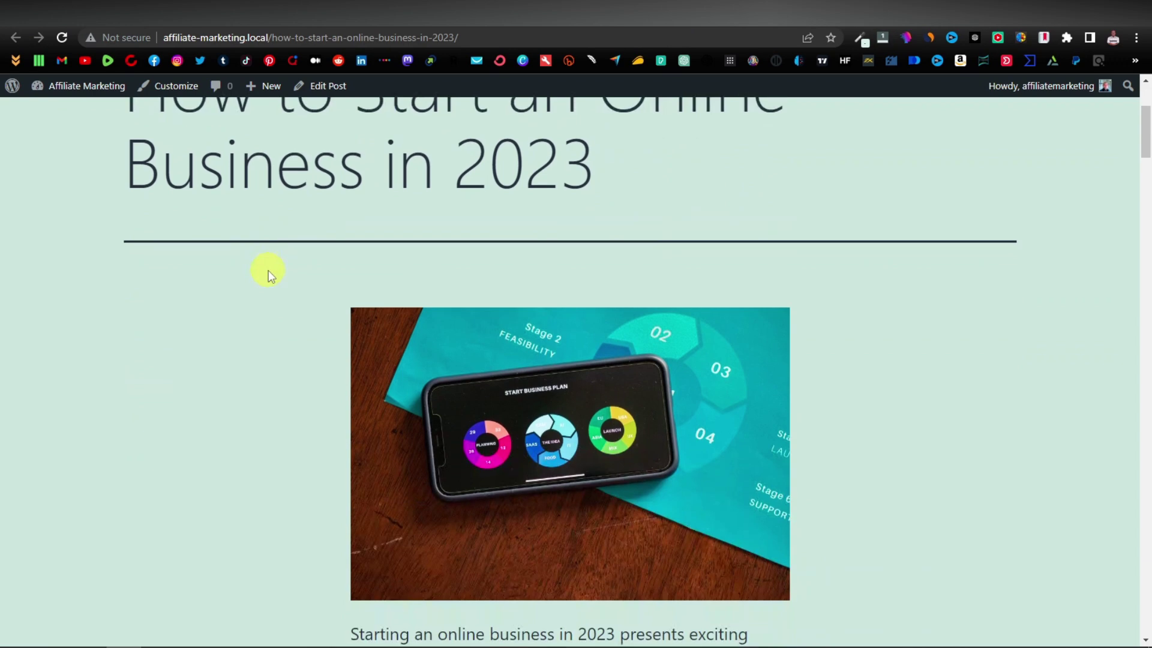
scroll(268, 275, down, 20)
scroll(266, 275, down, 20)
scroll(265, 275, up, 20)
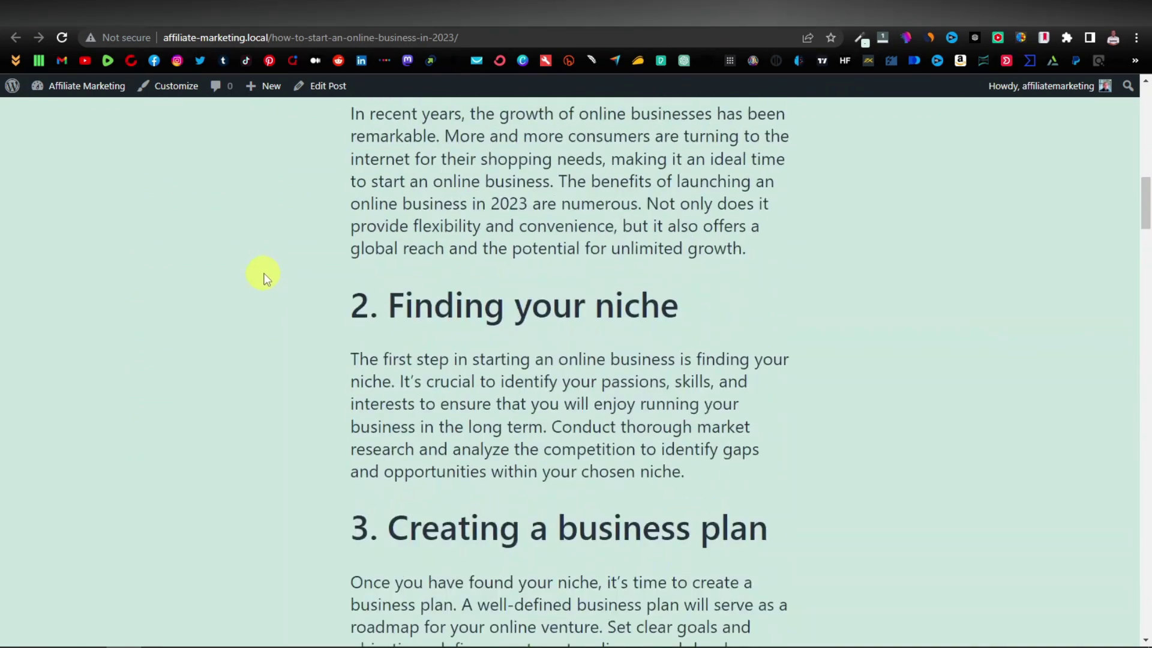
scroll(265, 275, up, 10)
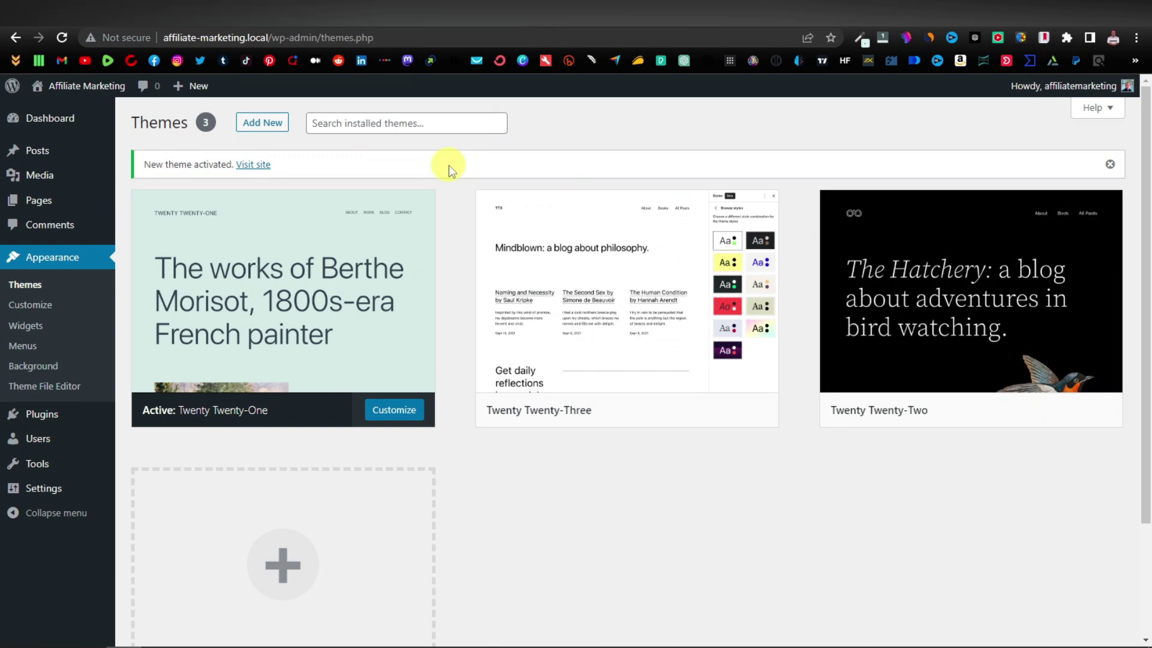
- Browse the popular themes available to add to the site, and install and activate the Astra theme
scroll(545, 224, down, 3)
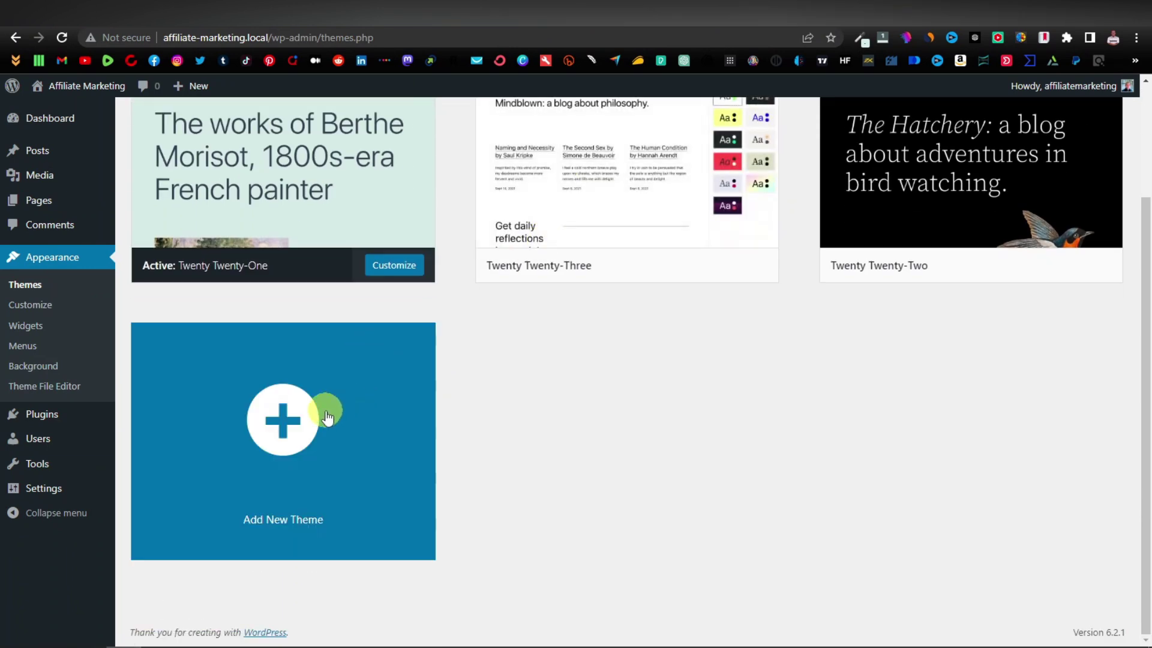
click(285, 419)
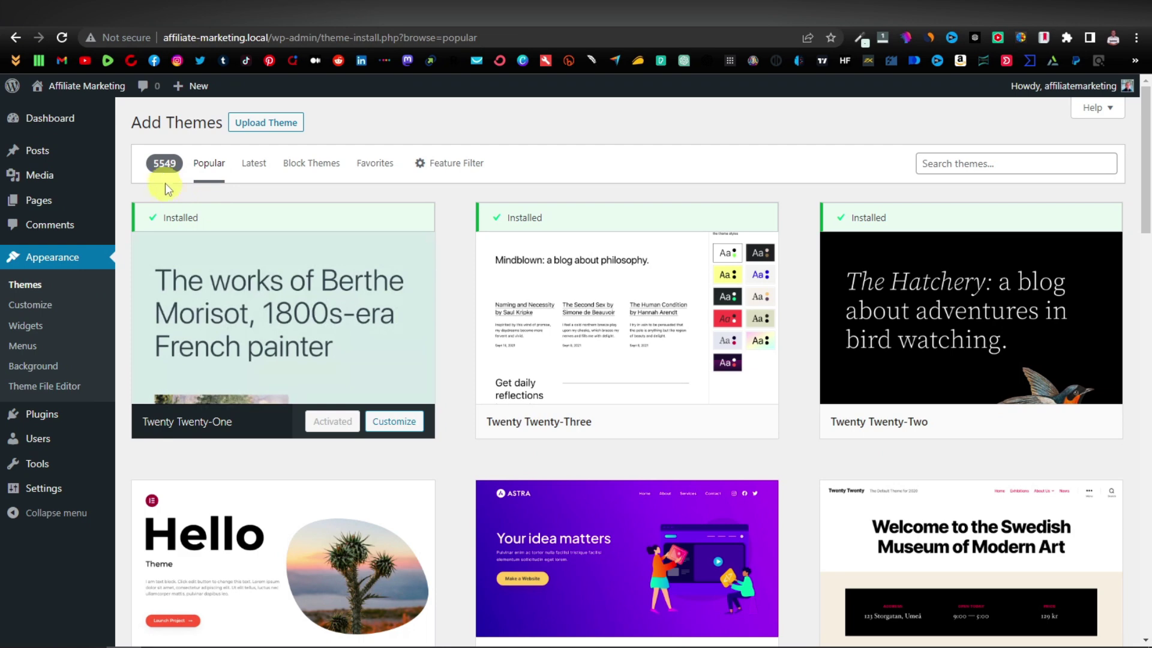
scroll(300, 312, down, 8)
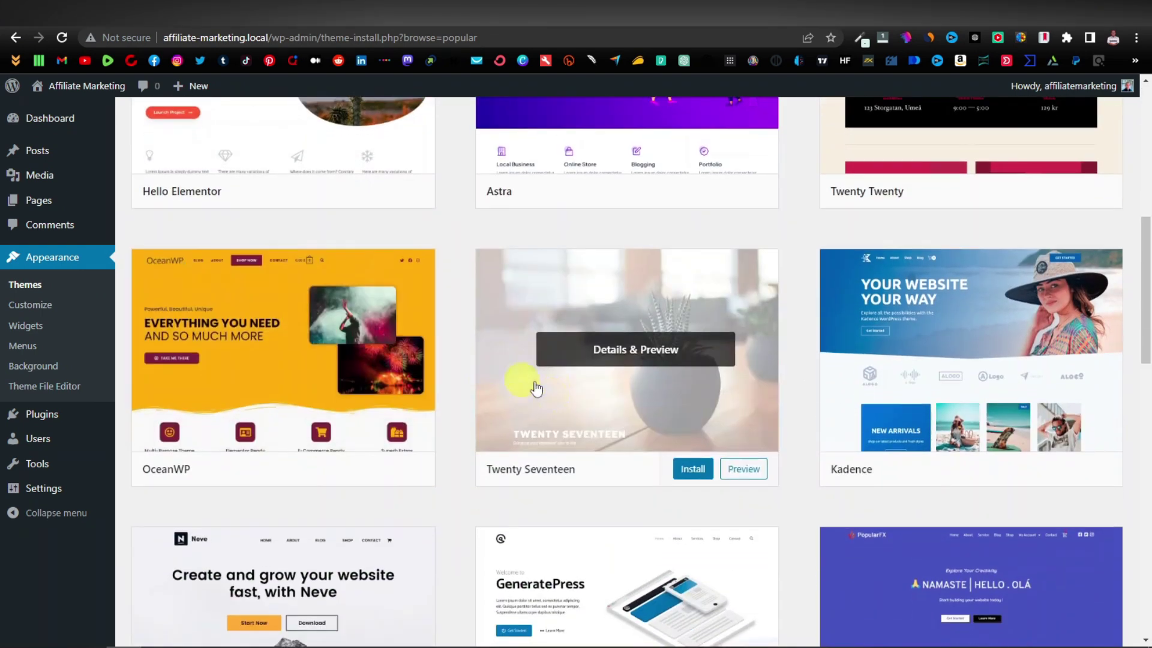
scroll(828, 298, down, 15)
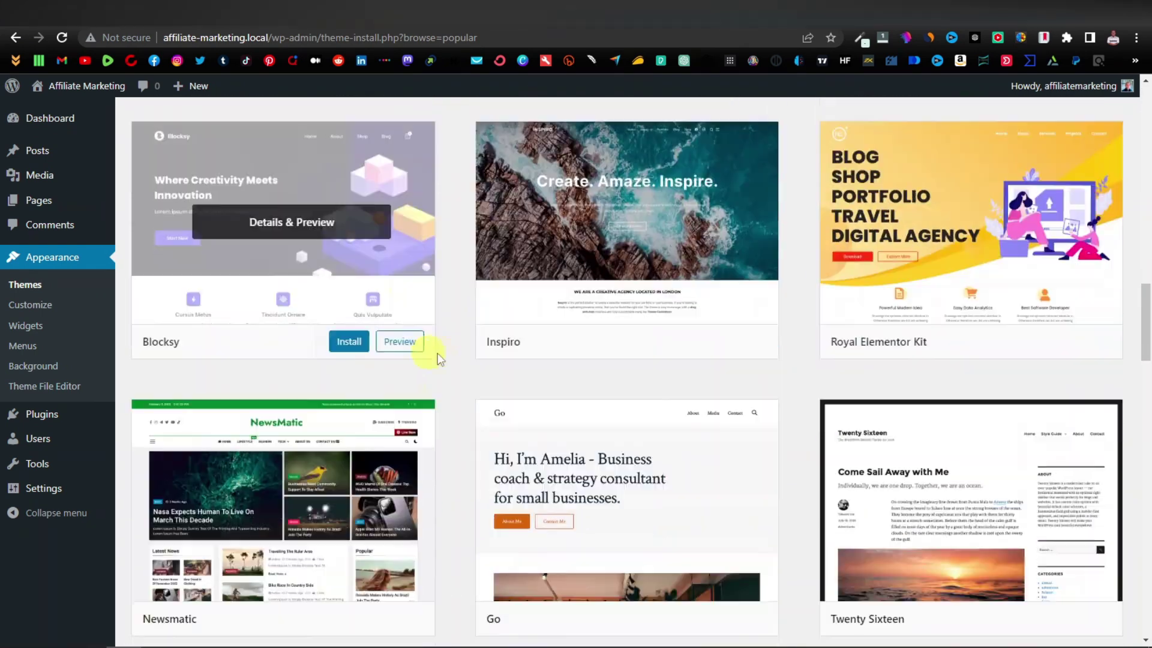
scroll(438, 358, down, 15)
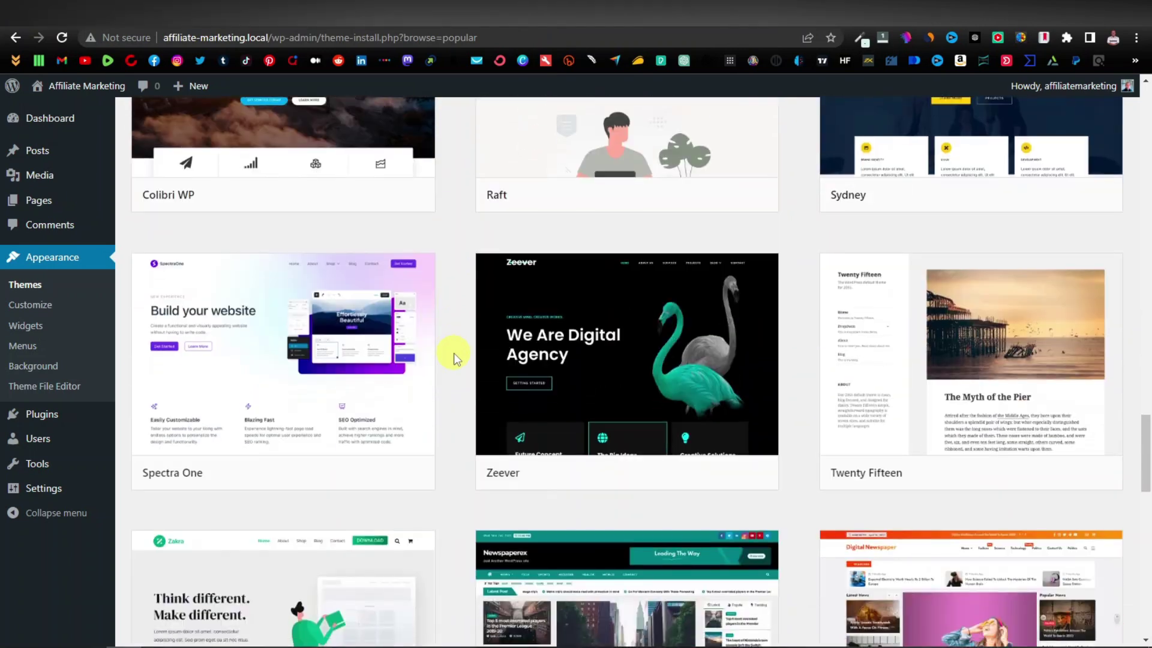
scroll(454, 353, down, 4)
scroll(454, 353, up, 7)
scroll(454, 353, down, 12)
scroll(454, 357, down, 19)
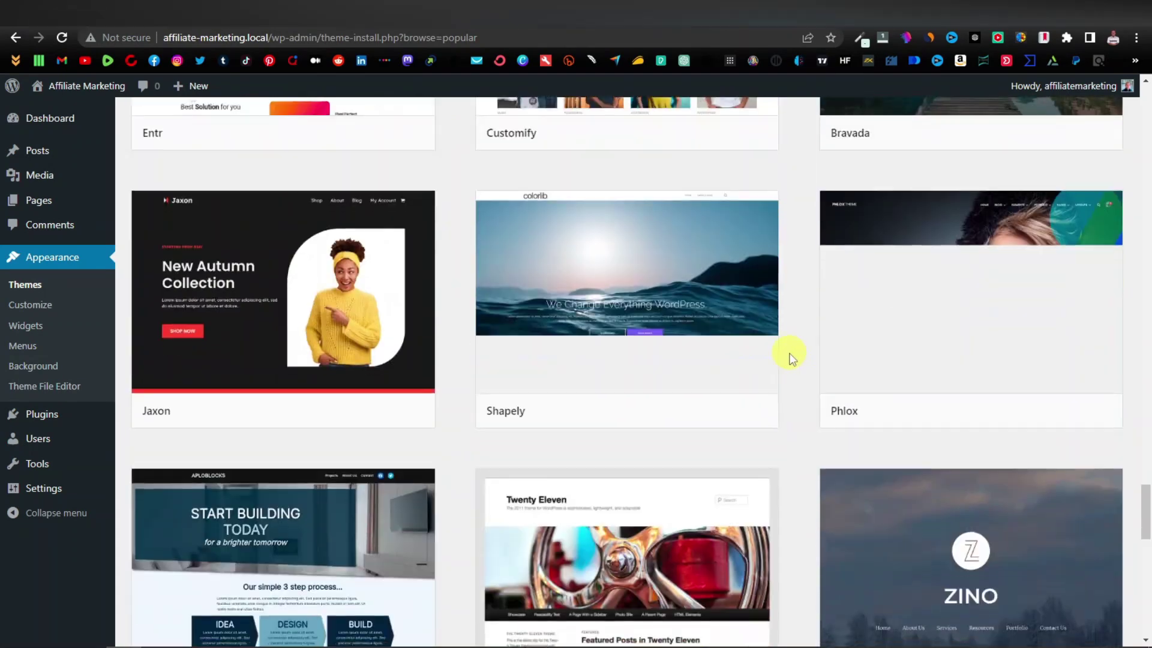
scroll(790, 359, up, 20)
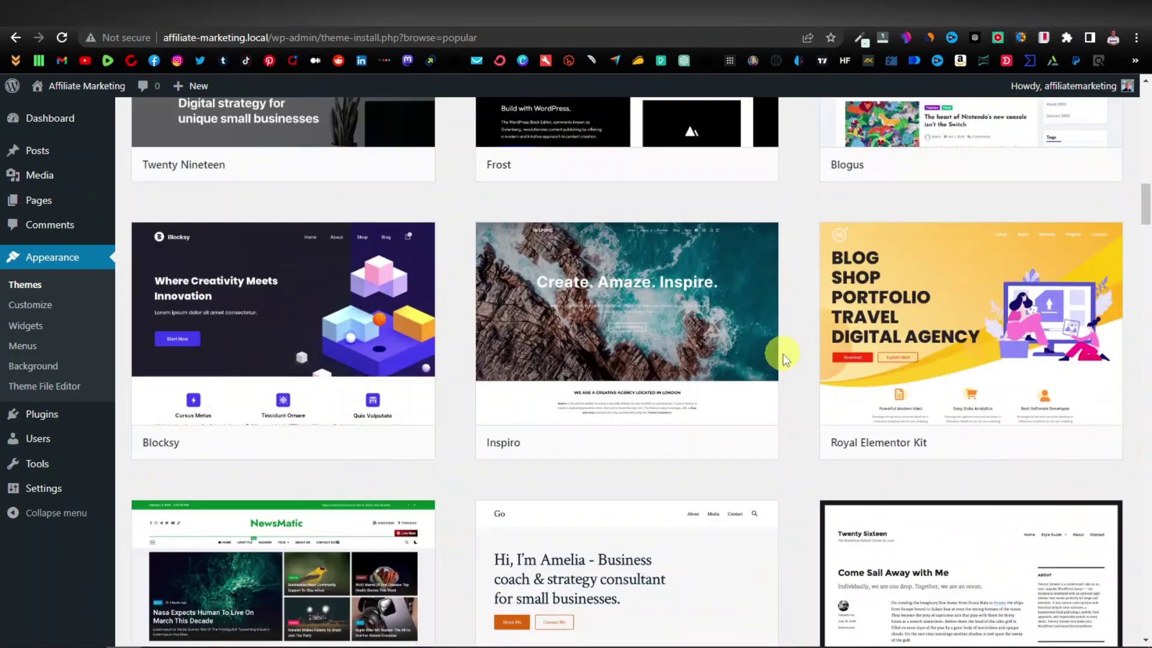
scroll(786, 359, up, 20)
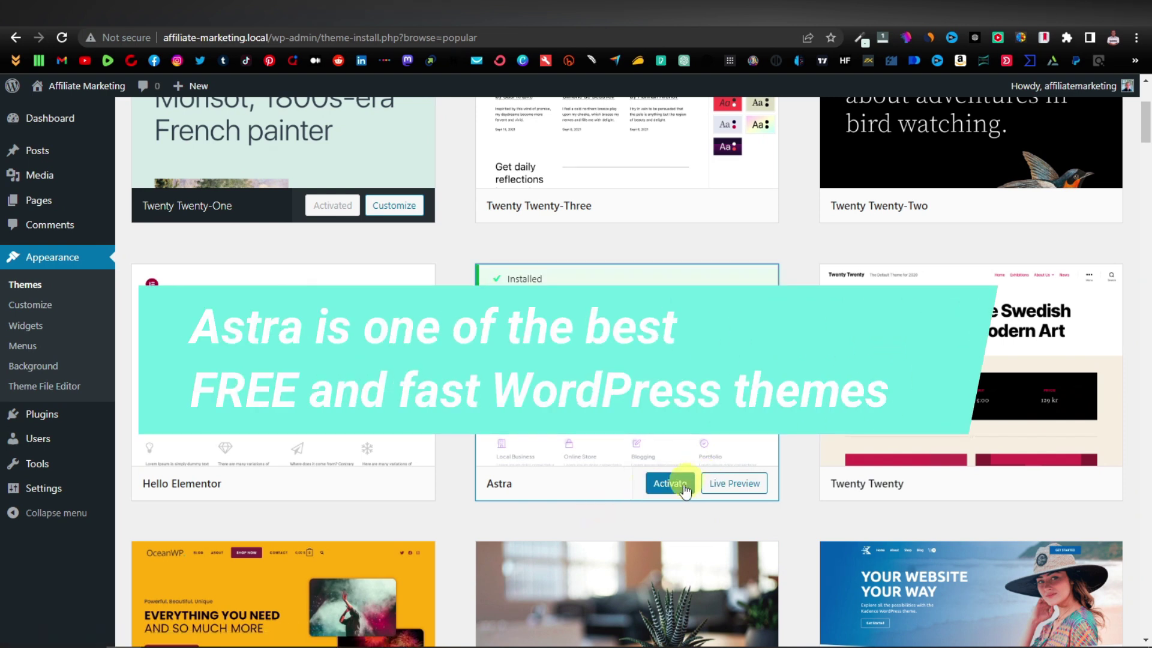
click(685, 487)
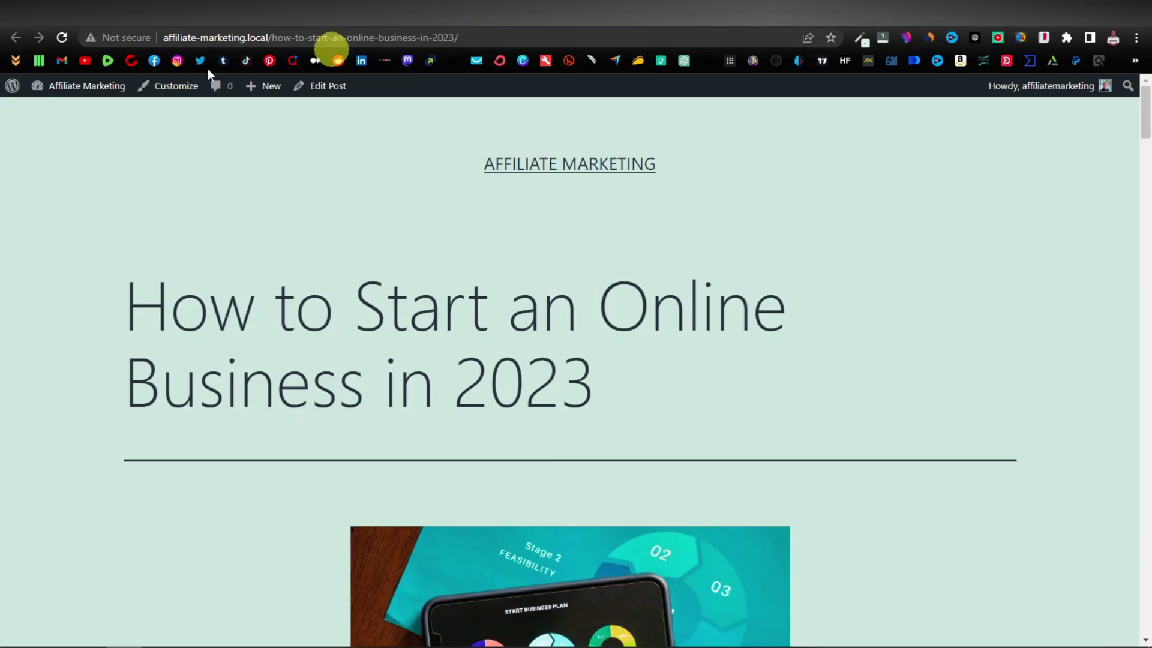
- Reload the live post and examine its header, image, section headings and paragraph spacing in the Astra theme
click(62, 39)
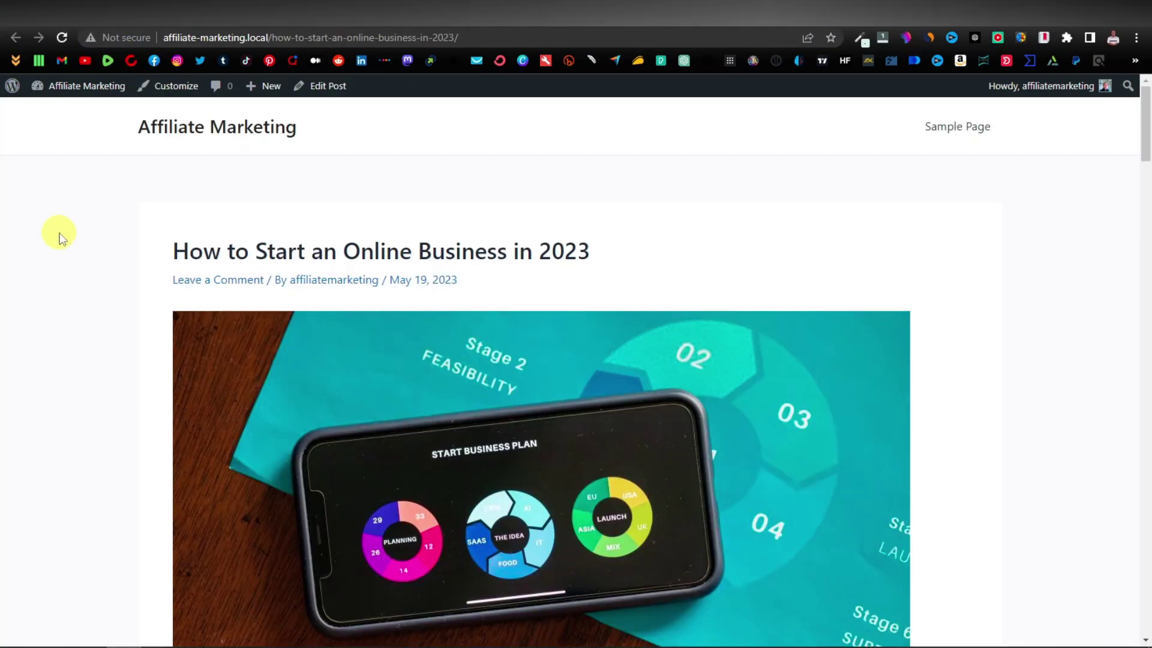
scroll(59, 237, down, 8)
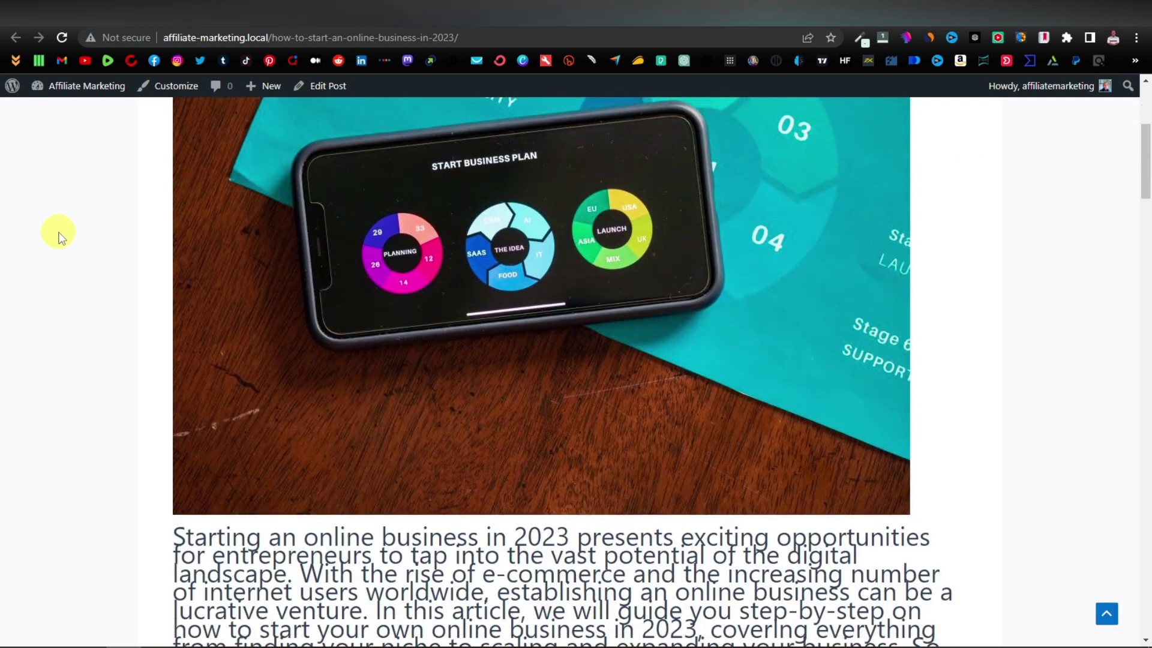
scroll(58, 237, down, 3)
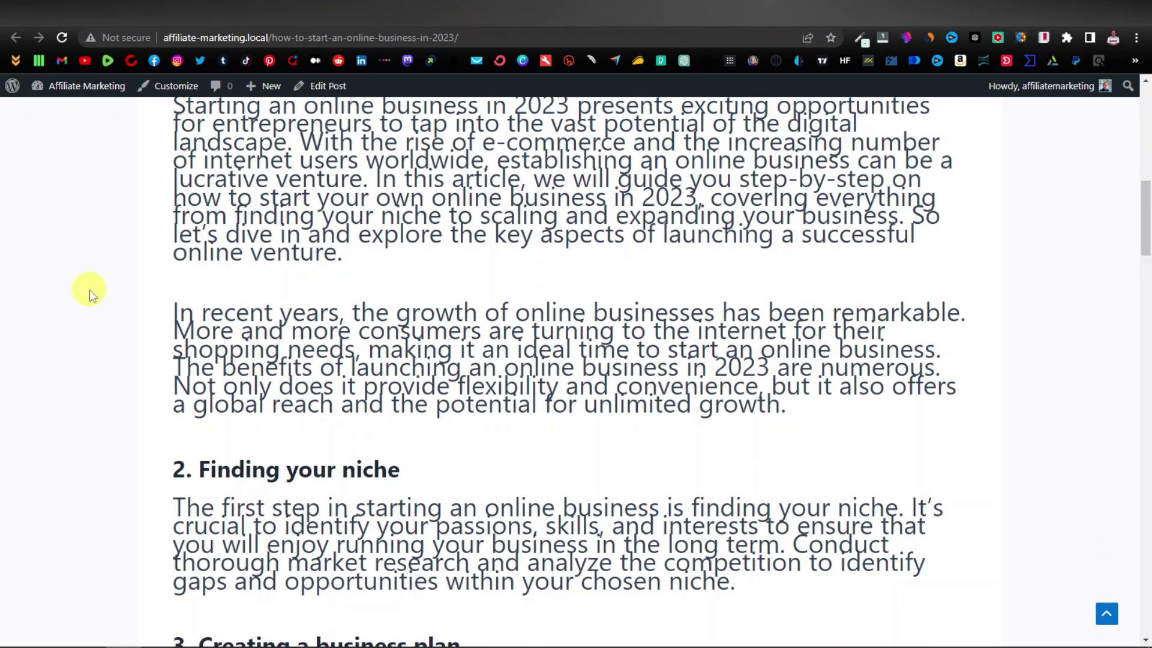
scroll(424, 246, up, 1)
scroll(414, 241, down, 1)
scroll(411, 244, up, 2)
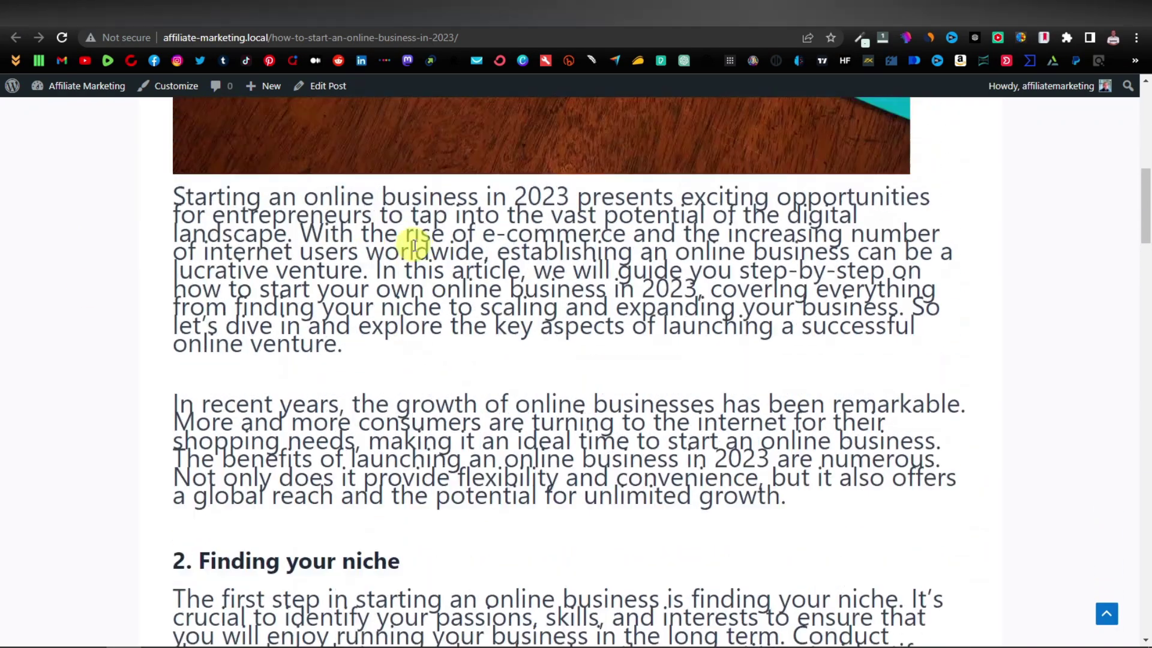
scroll(527, 376, down, 1)
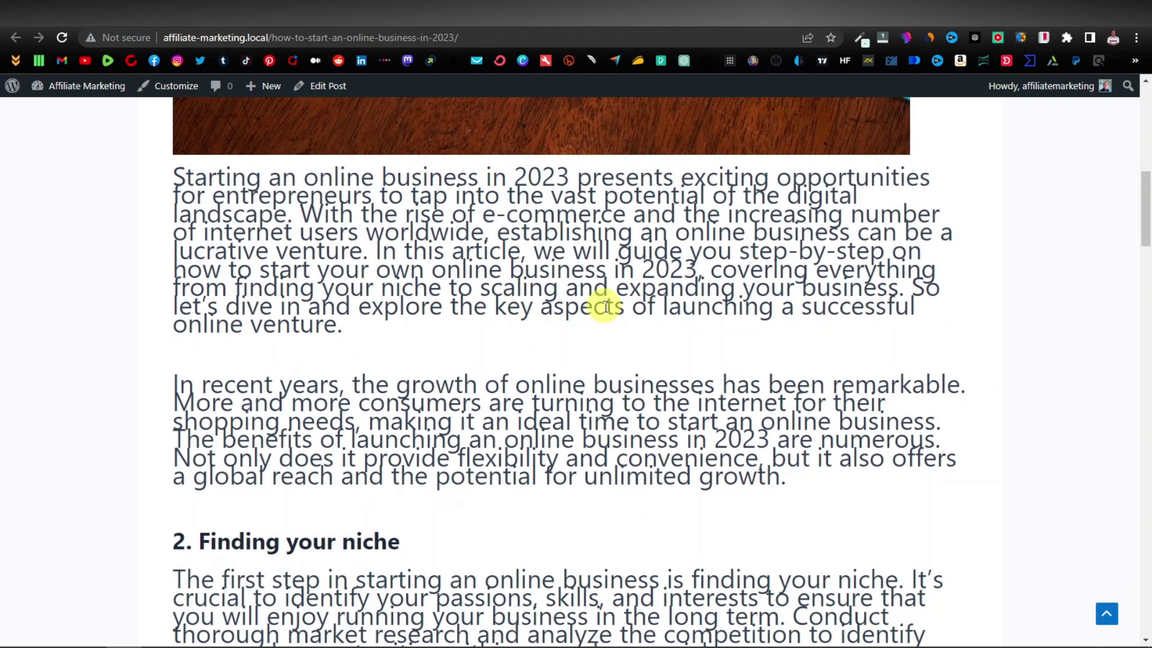
scroll(459, 320, down, 5)
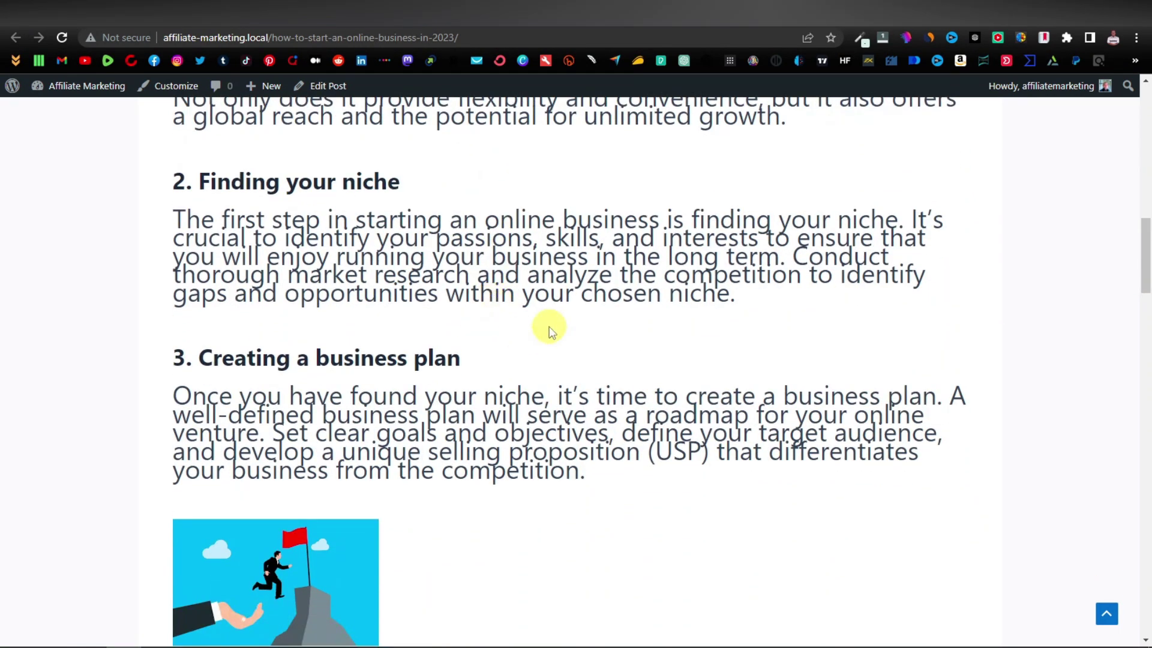
scroll(553, 332, down, 10)
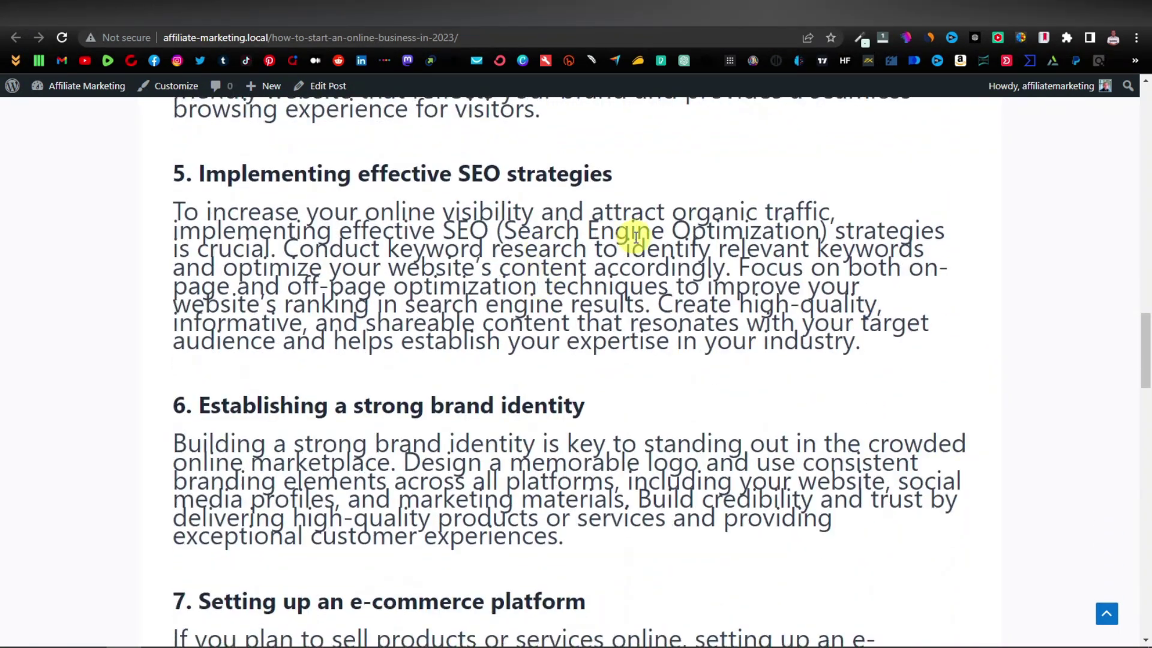
scroll(542, 359, down, 20)
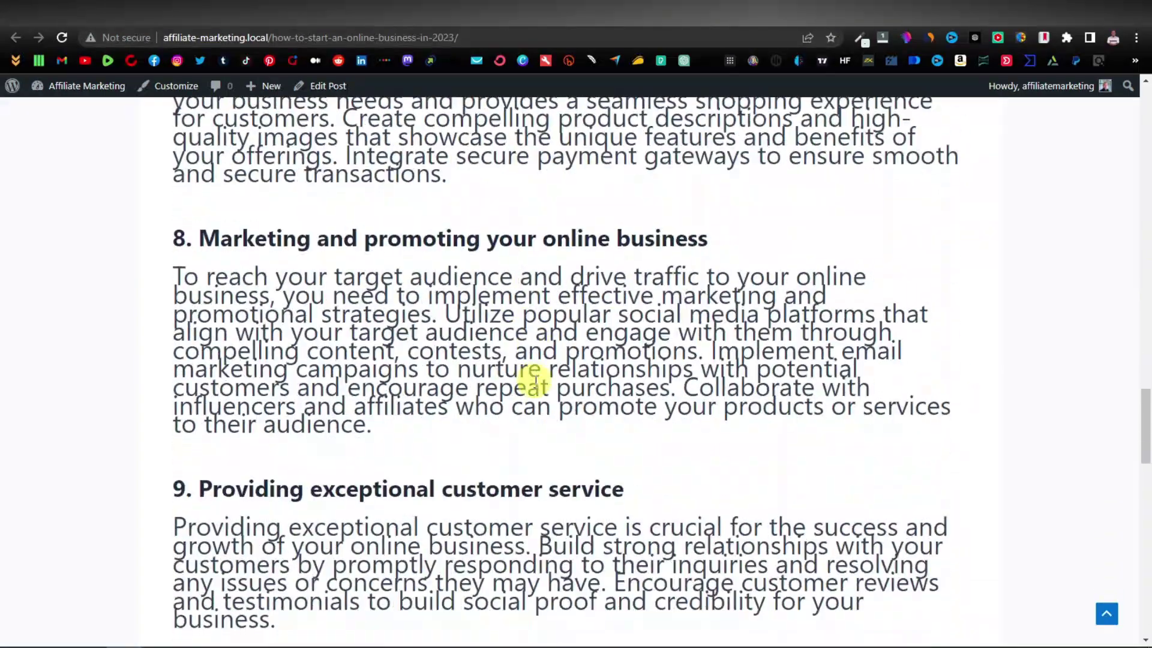
scroll(538, 414, up, 20)
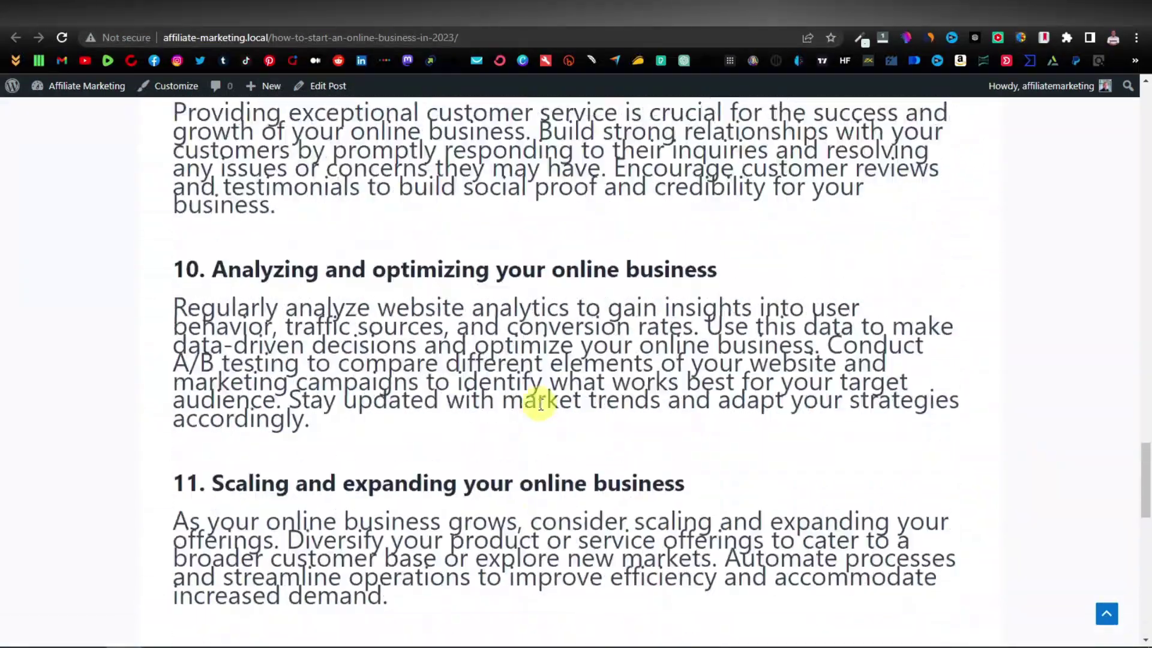
scroll(536, 414, up, 15)
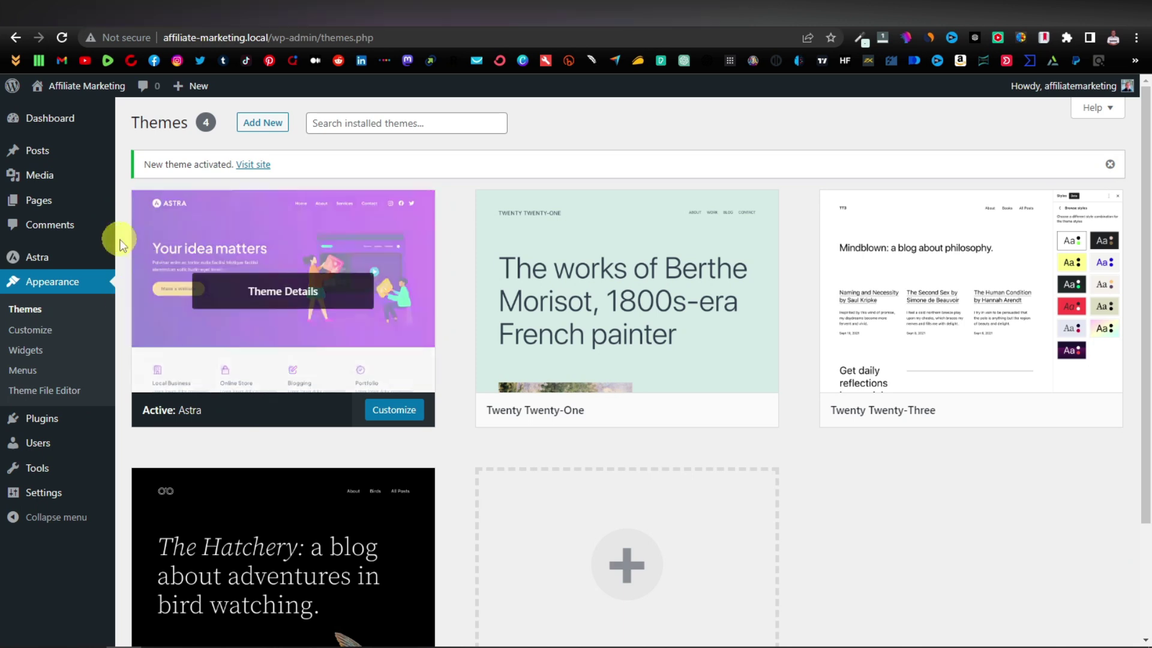
- Return from the admin area's installed themes to the live "How to Start an Online Business in 2023" post
mouse_move(44, 209)
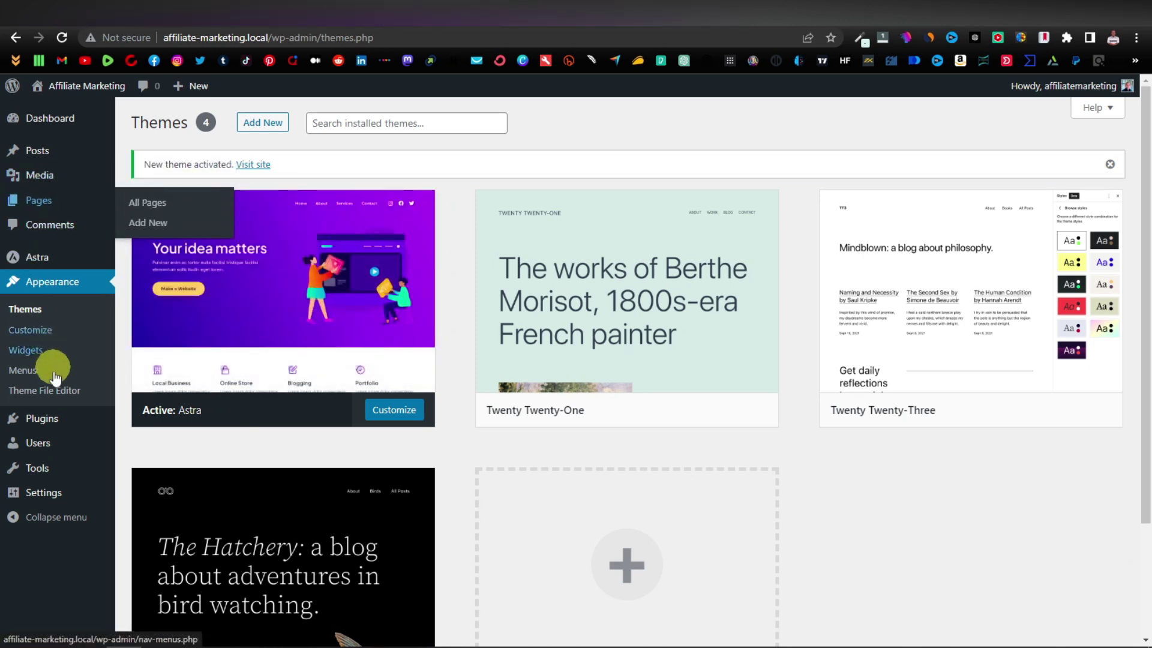
mouse_move(40, 428)
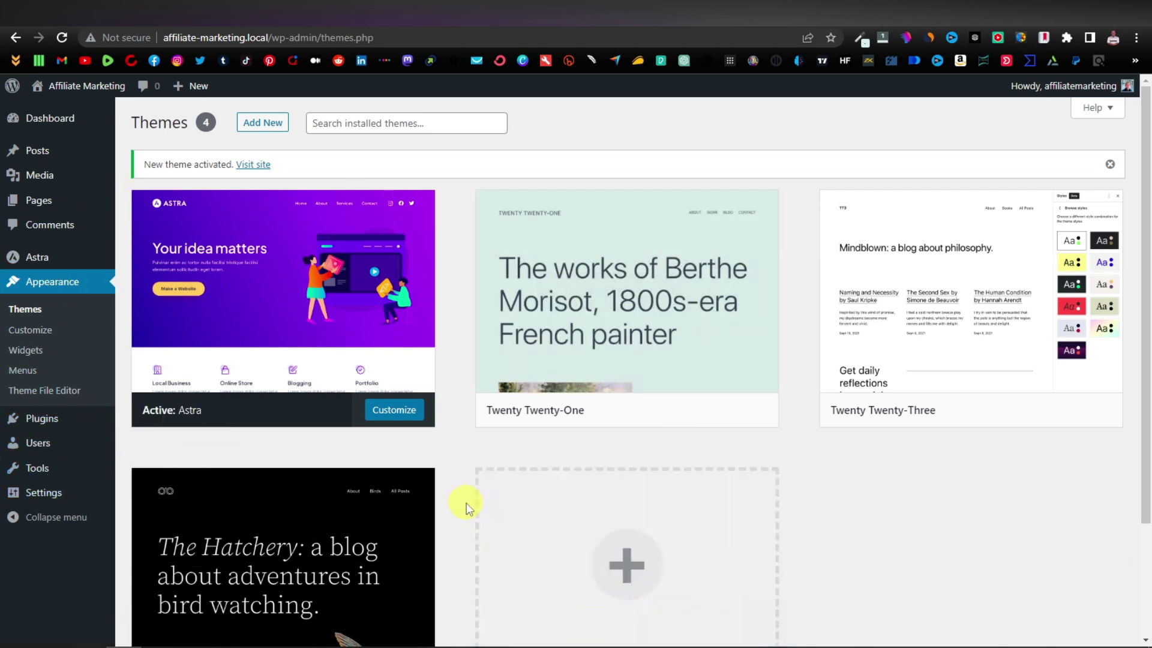
click(667, 17)
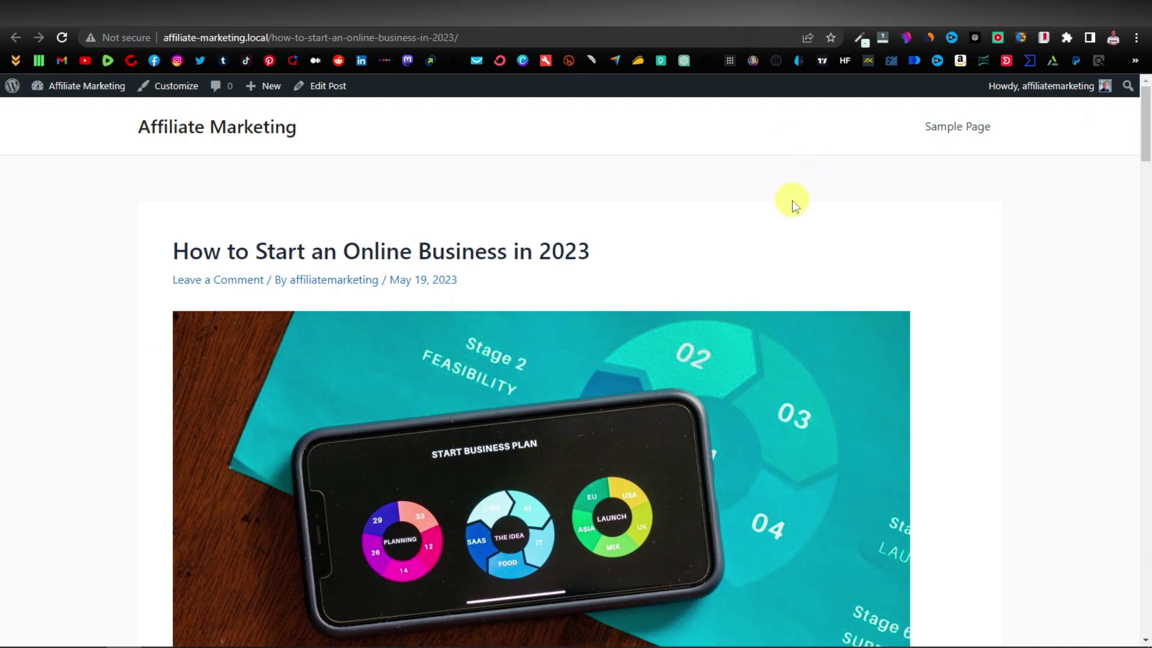